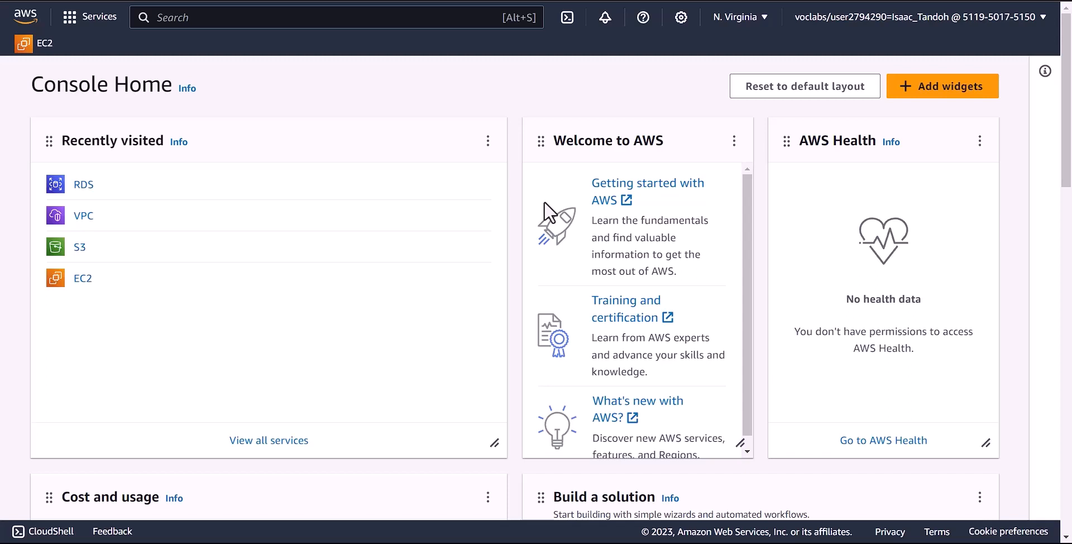
- Go to the VPC console's Security Groups list
left_click(81, 220)
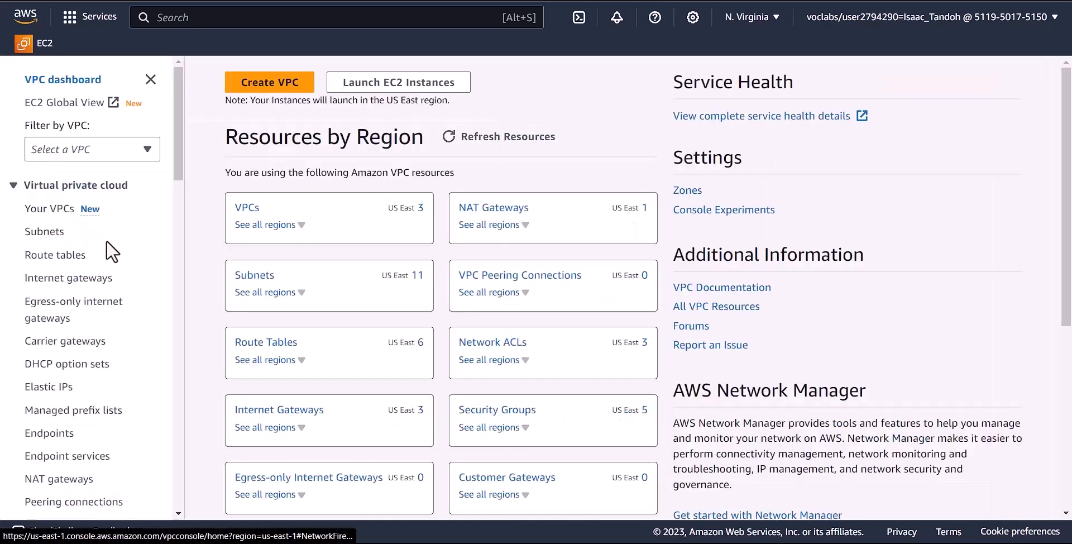
scroll(127, 261, "down", 6)
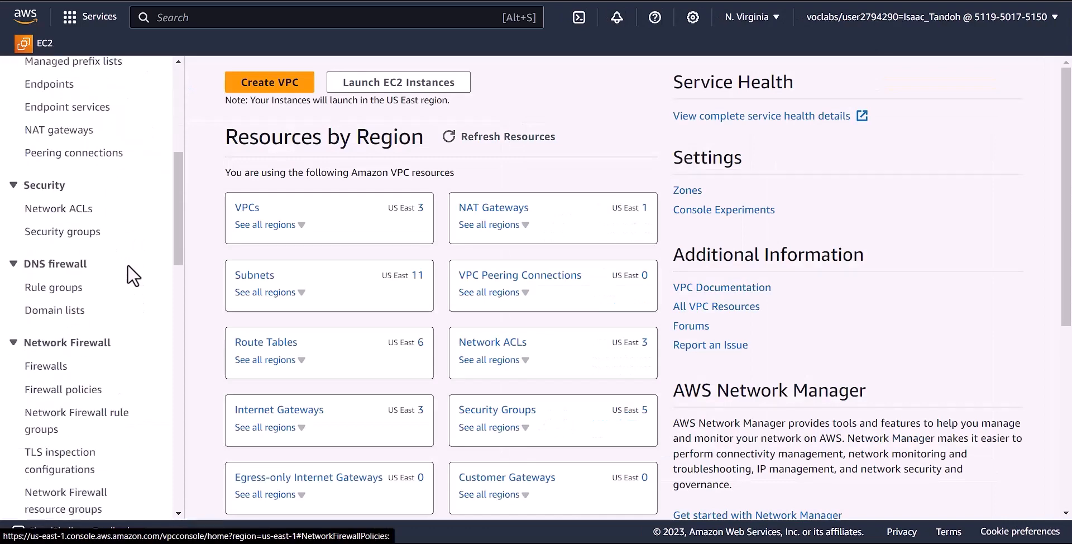
scroll(127, 264, "down", 4)
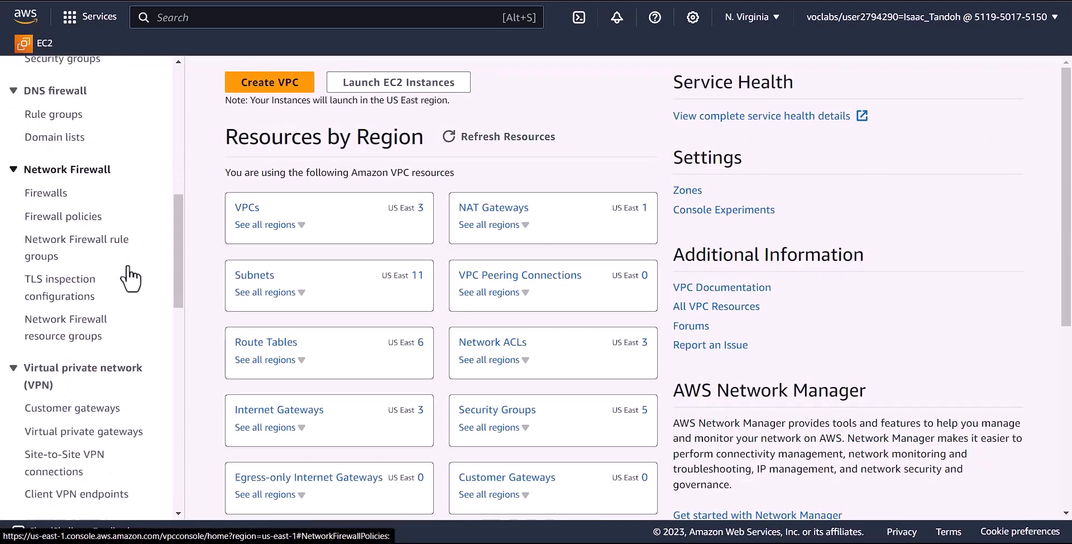
scroll(127, 263, "up", 5)
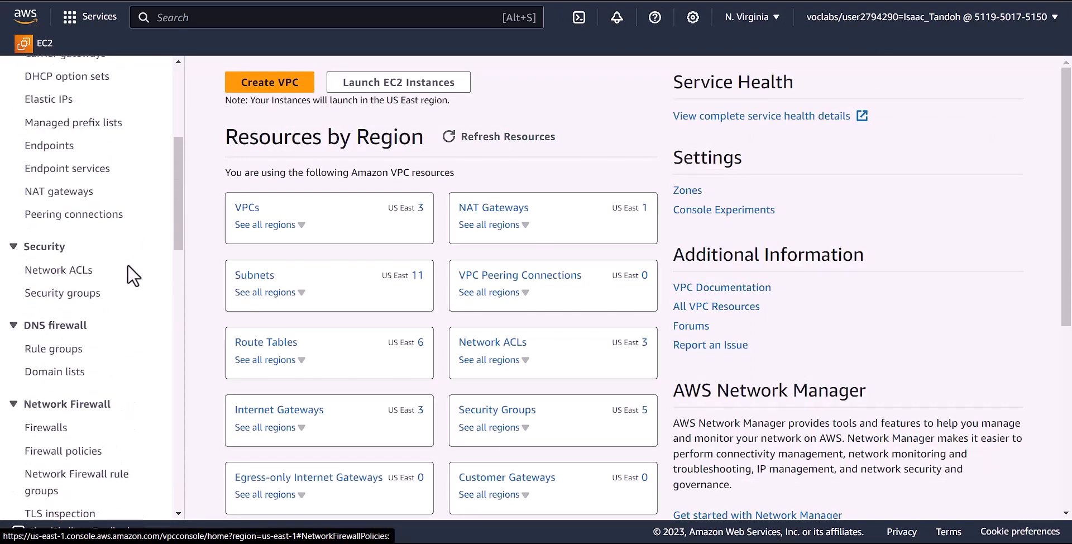
left_click(73, 308)
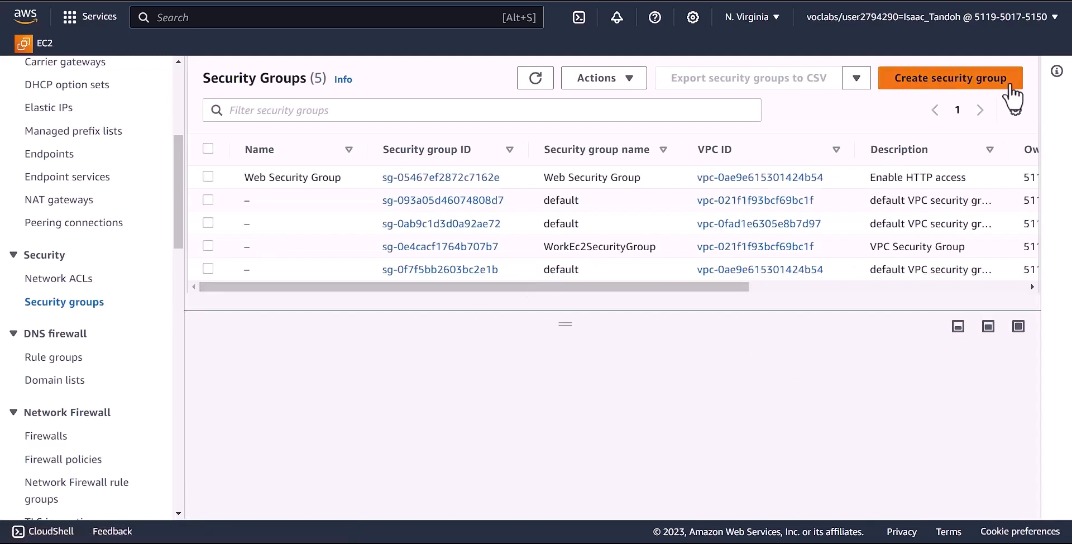
- Review the Web Security Group's SSH and HTTP inbound rules
left_click(919, 88)
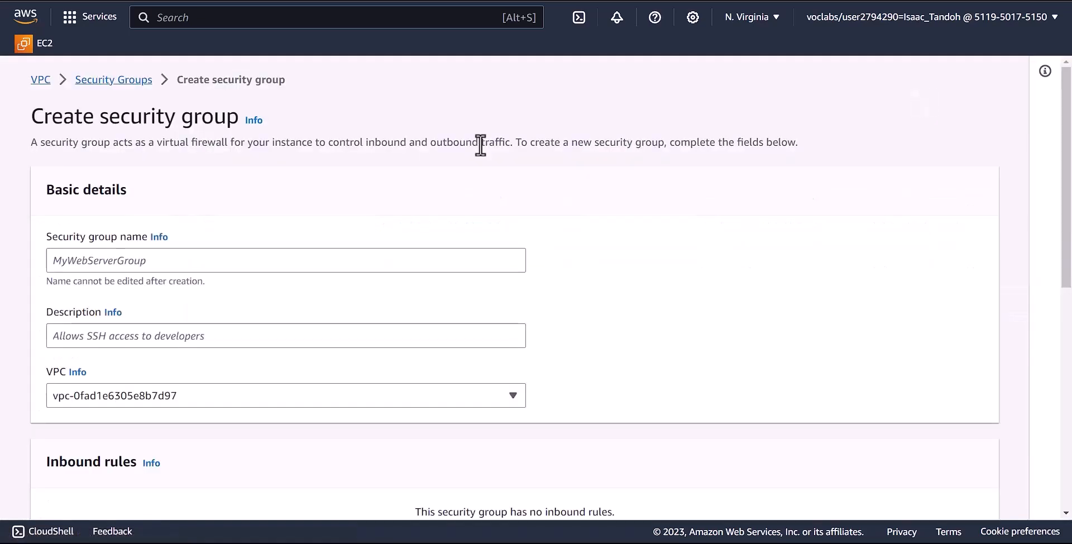
left_click(114, 81)
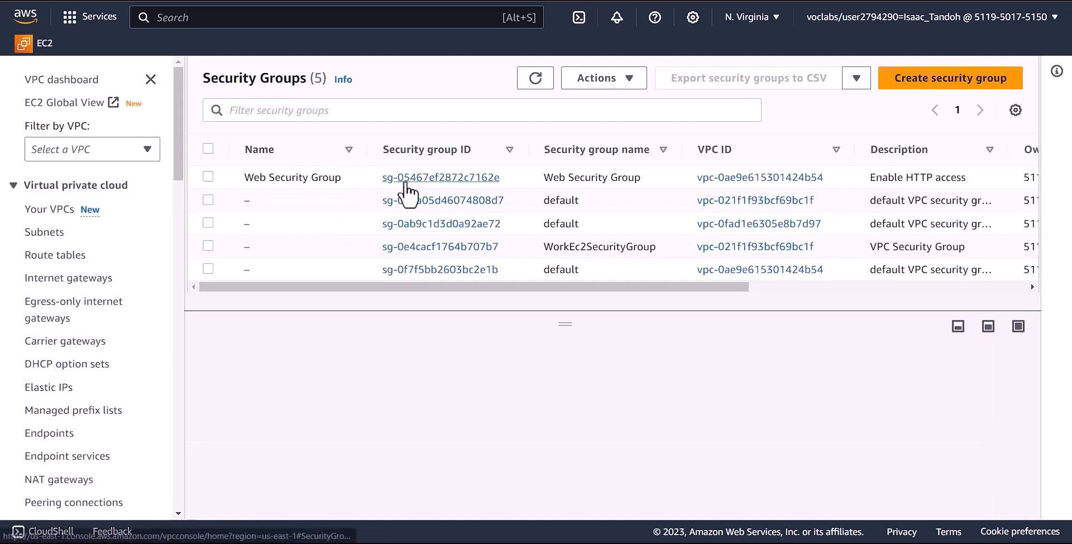
left_click(459, 179)
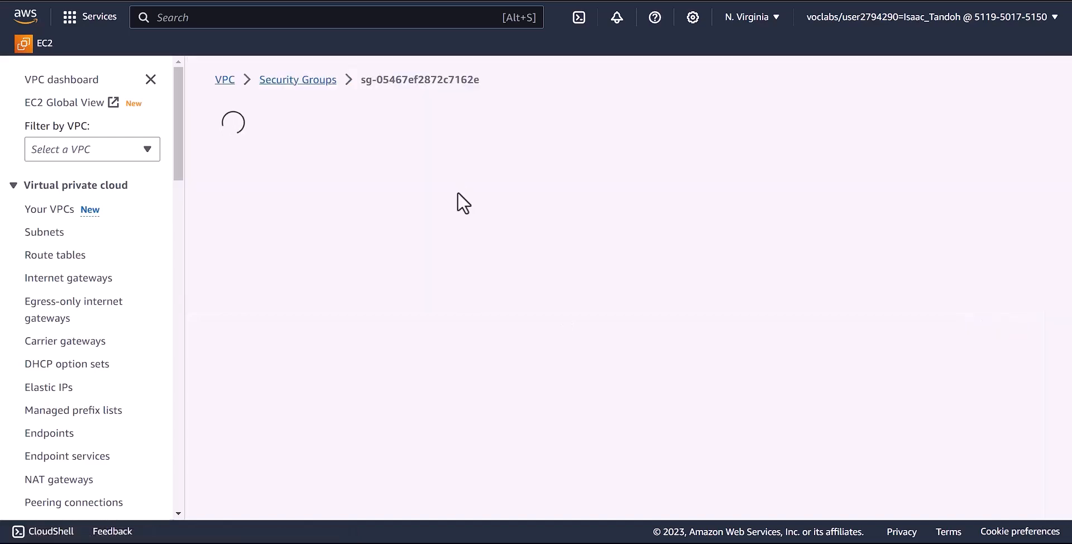
scroll(503, 314, "down", 1)
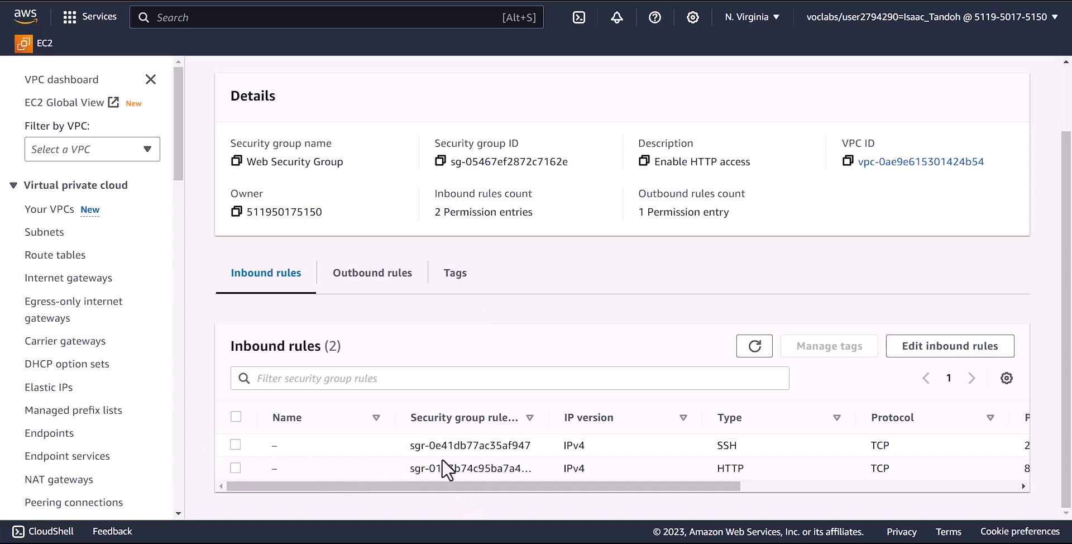
left_click_drag(571, 484, 492, 472)
scroll(592, 385, "up", 2)
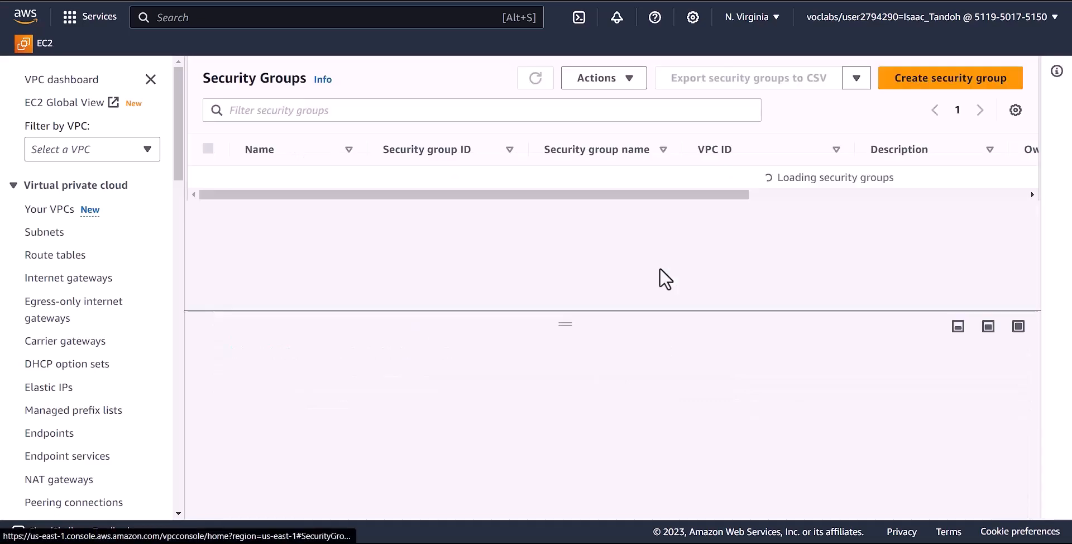
- Start a new security group named db-sg, described 'allow acces from web sg'
left_click(914, 75)
left_click(159, 260)
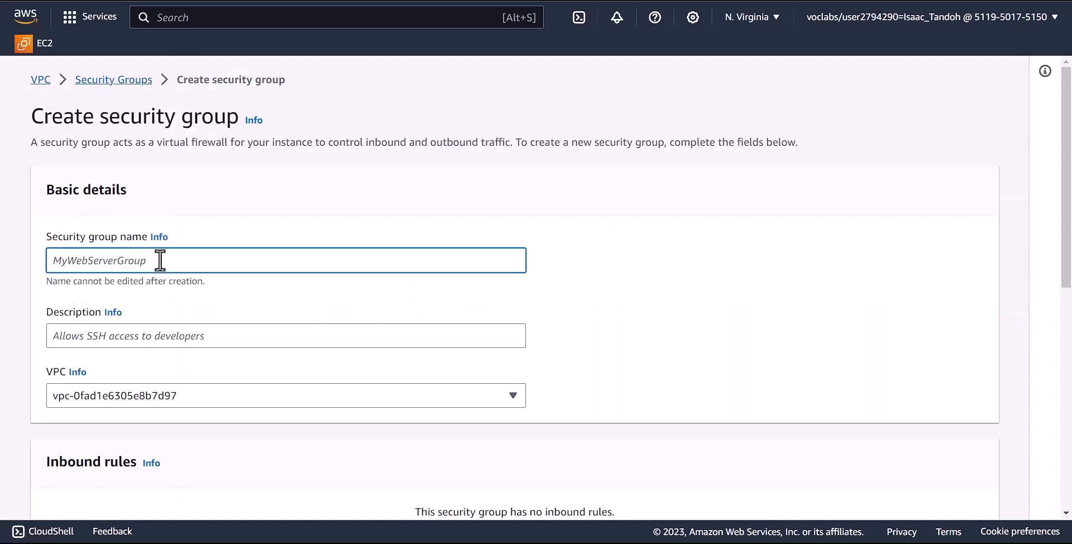
type("db-sg")
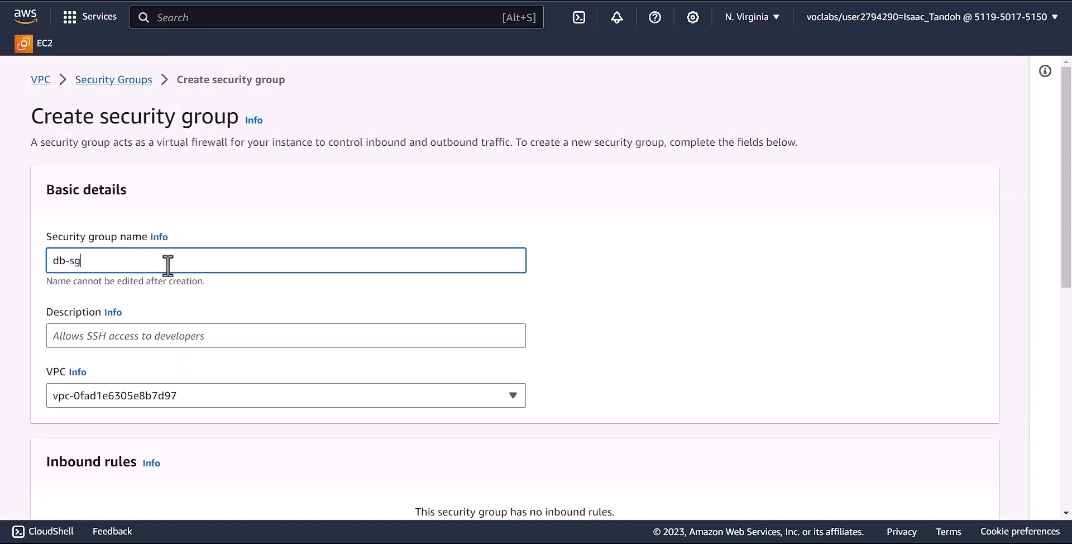
left_click(138, 332)
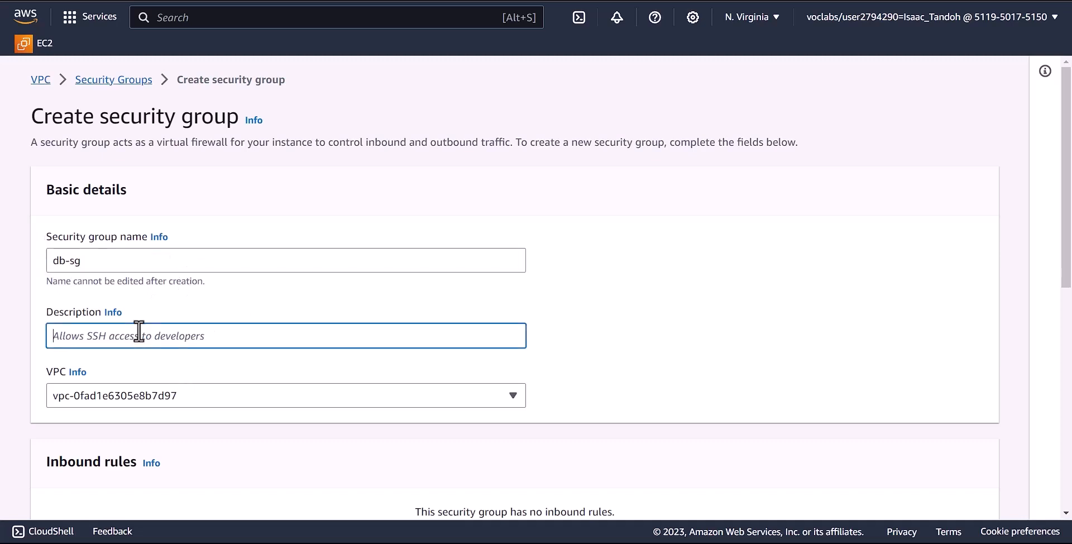
type("all")
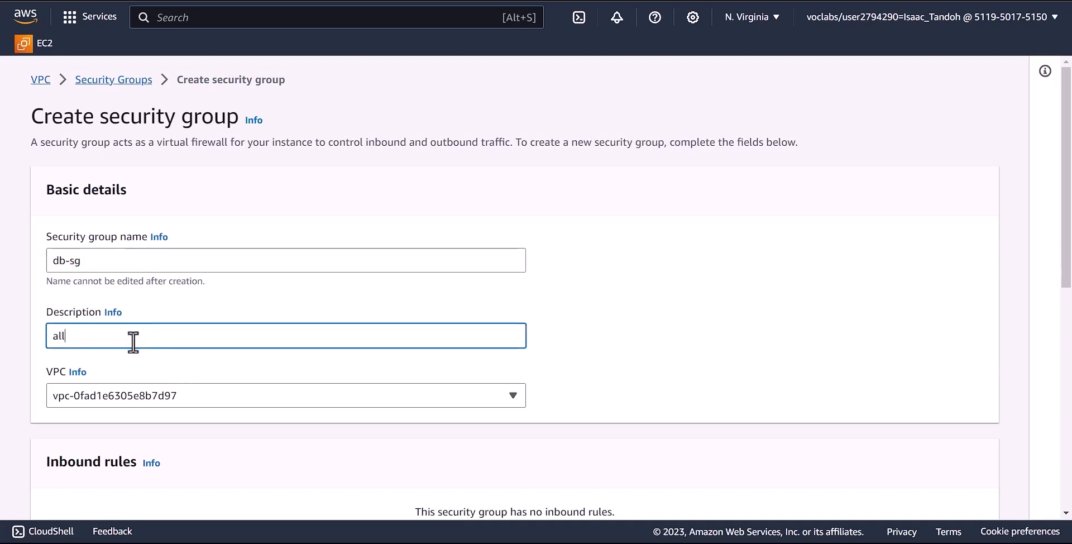
type("ow acces from web sg")
- Place the db-sg security group in the Lab VPC
scroll(286, 388, "down", 3)
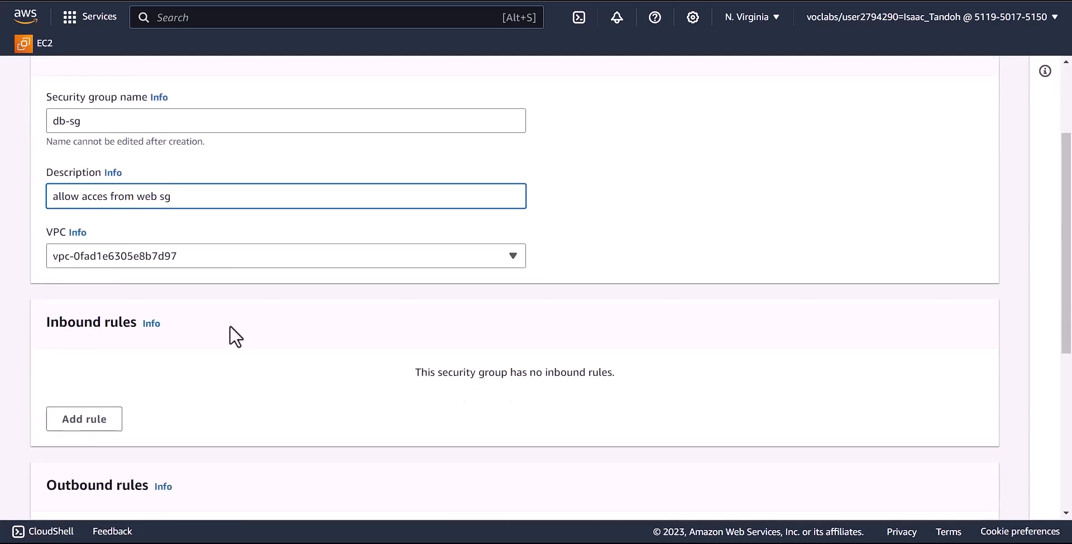
left_click(229, 327)
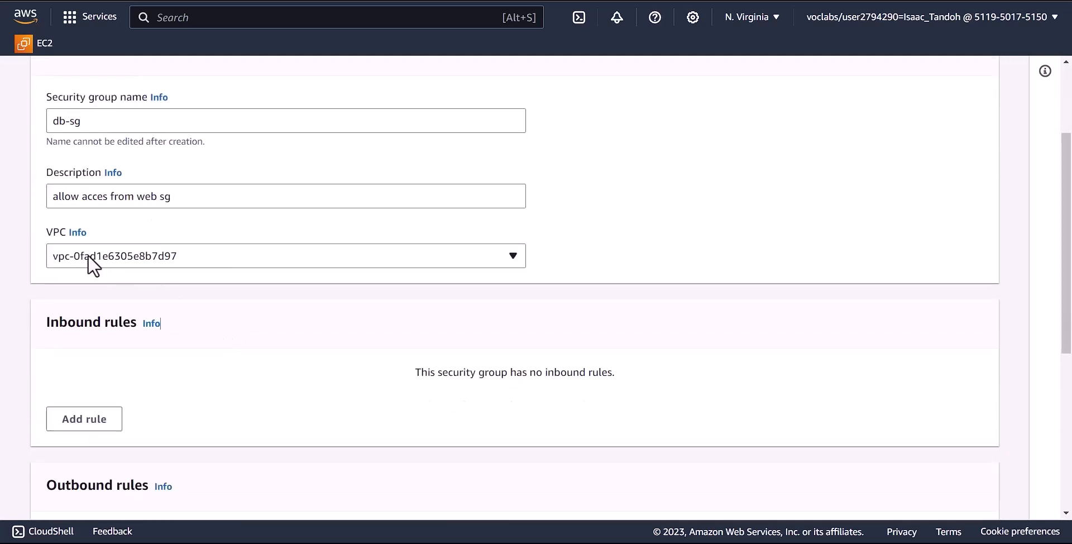
left_click(129, 256)
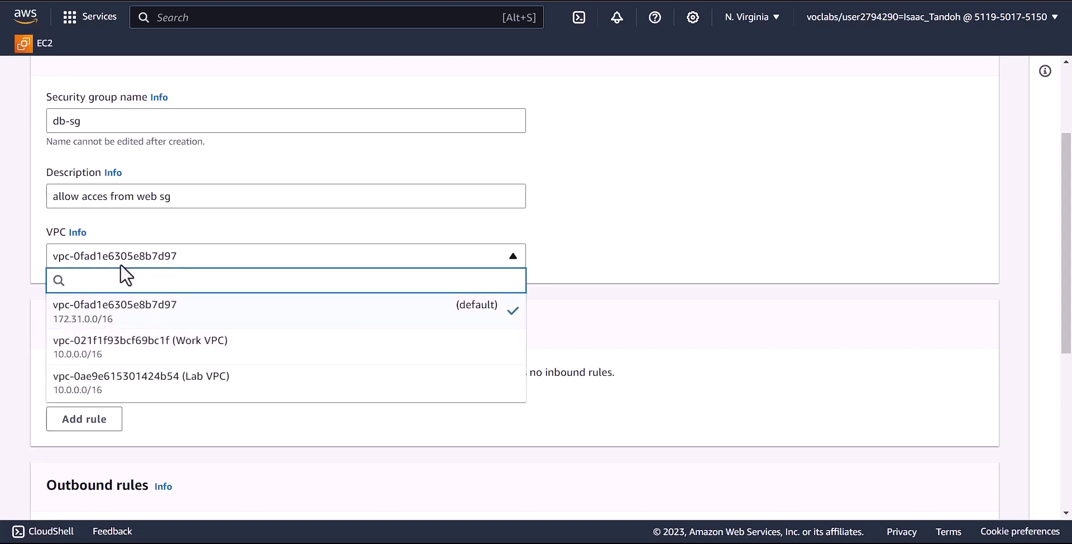
left_click(200, 382)
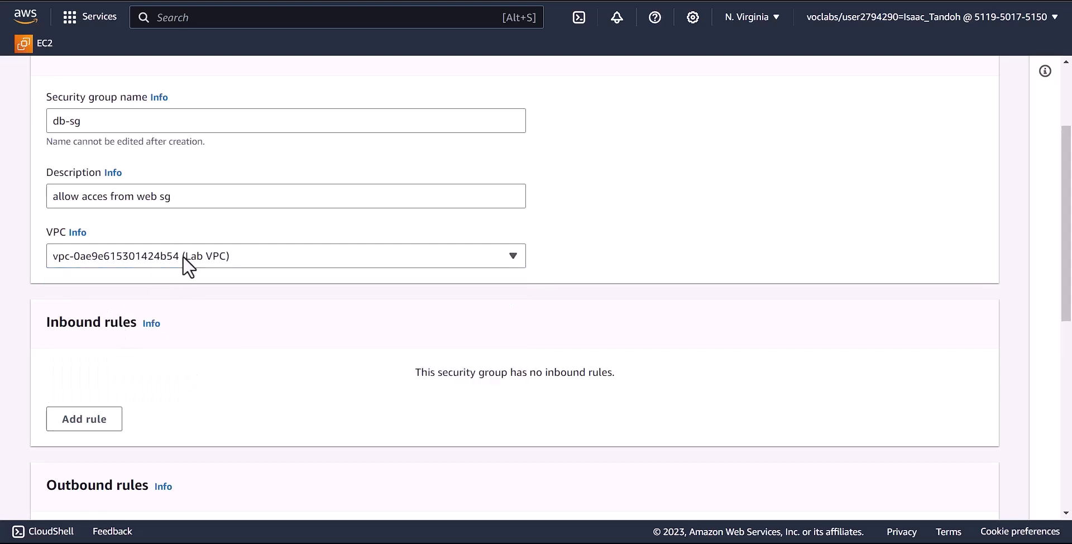
- Add an inbound MYSQL/Aurora rule on port 3306 with the Web Security Group as its source
left_click(83, 422)
scroll(162, 394, "down", 3)
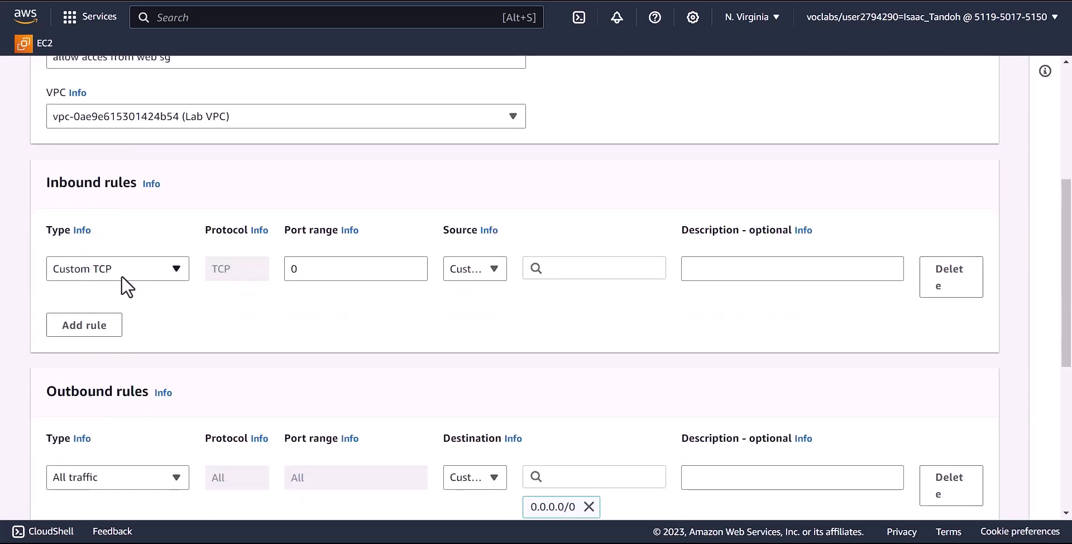
left_click(139, 273)
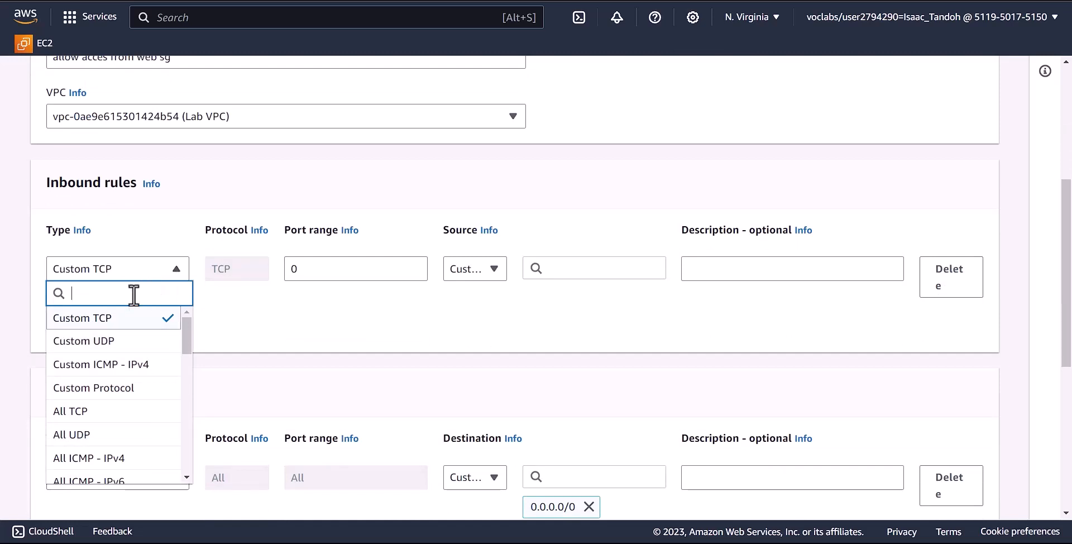
type("my")
left_click(108, 317)
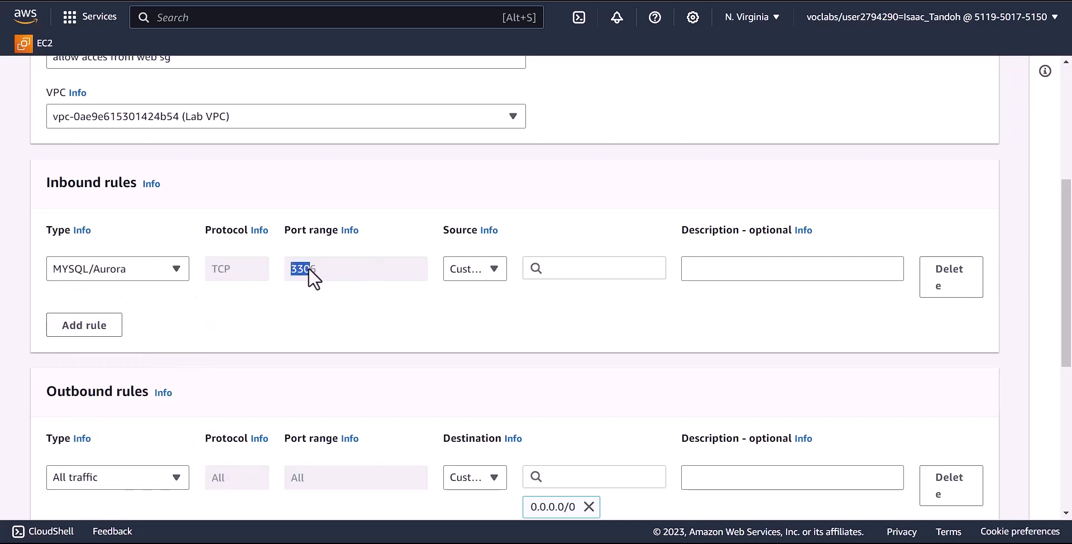
left_click(559, 270)
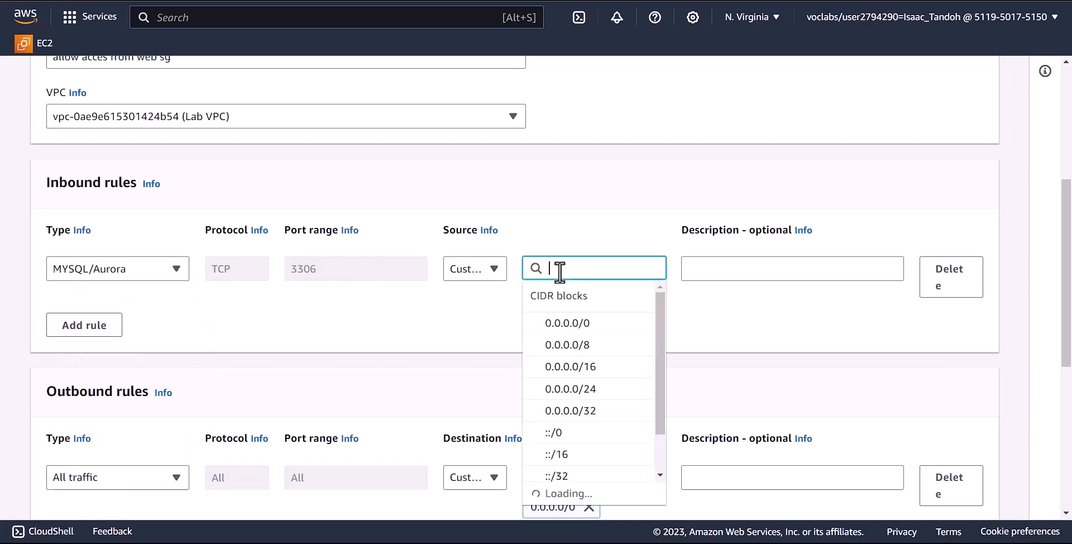
type("sg")
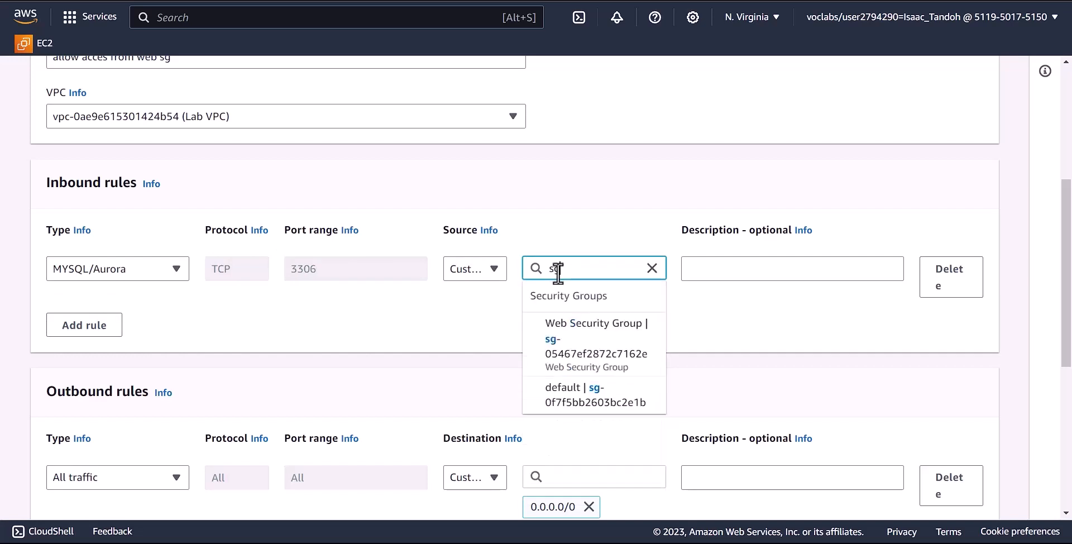
left_click(608, 355)
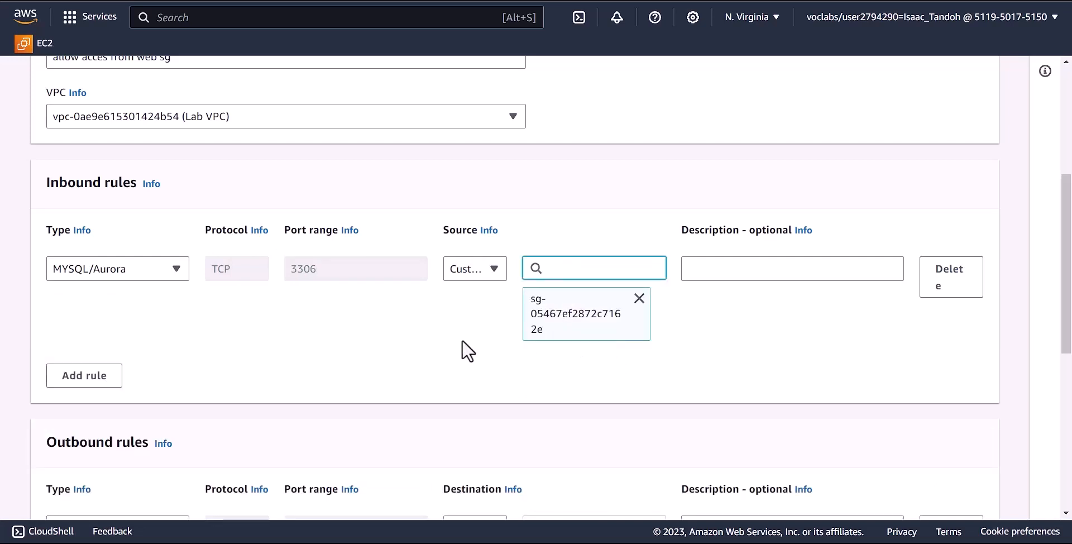
scroll(446, 342, "down", 7)
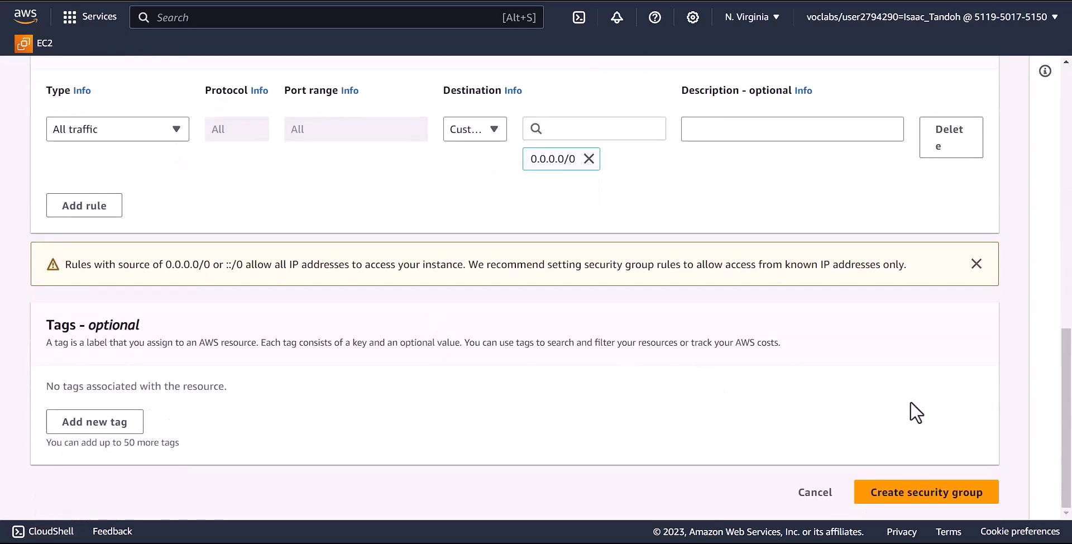
- Create the db-sg security group and go back to Console Home
left_click(906, 489)
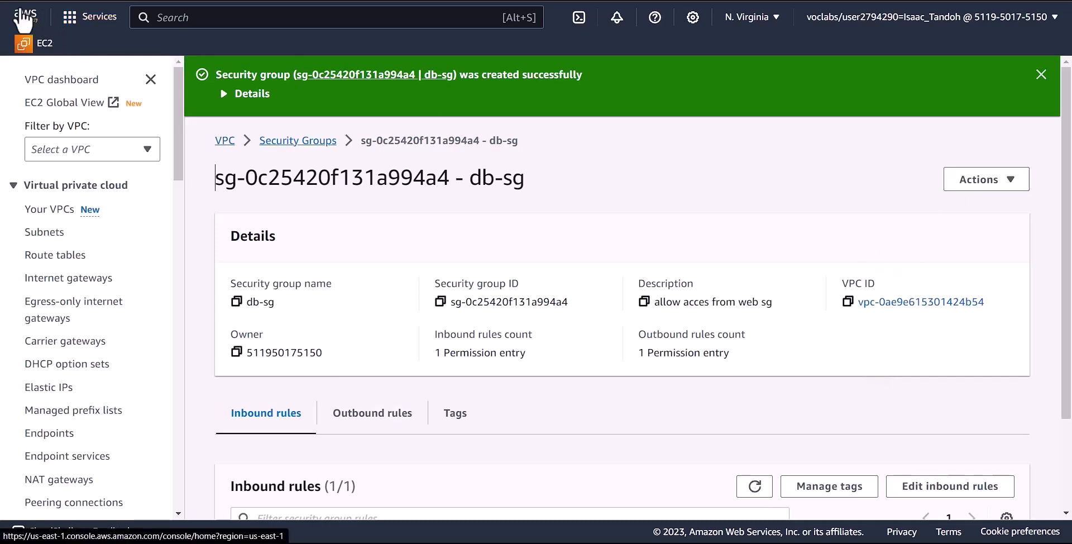
left_click(24, 18)
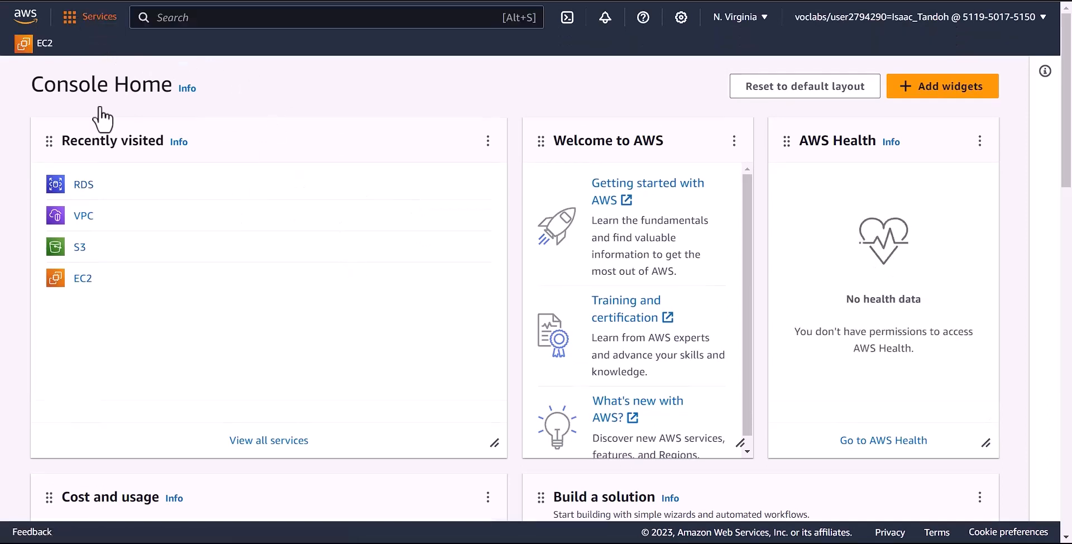
- Start a new RDS DB subnet group named dh-subnet-group
left_click(82, 185)
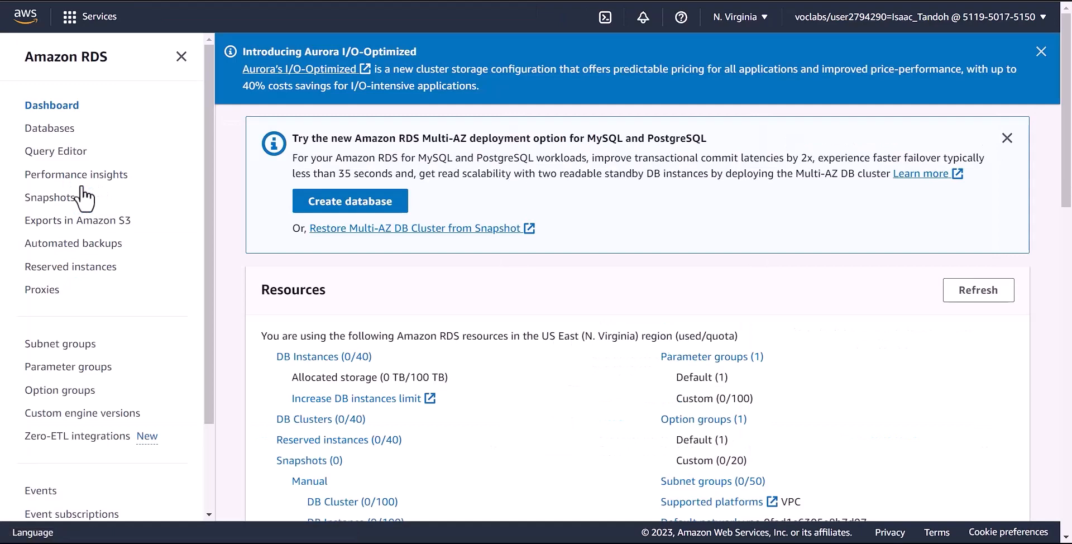
scroll(76, 211, "down", 2)
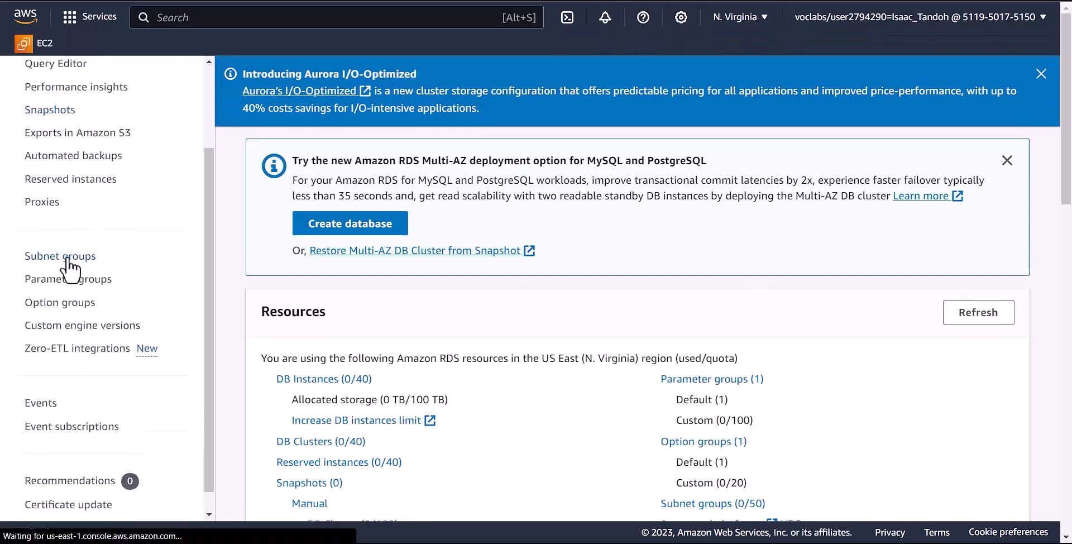
left_click(63, 258)
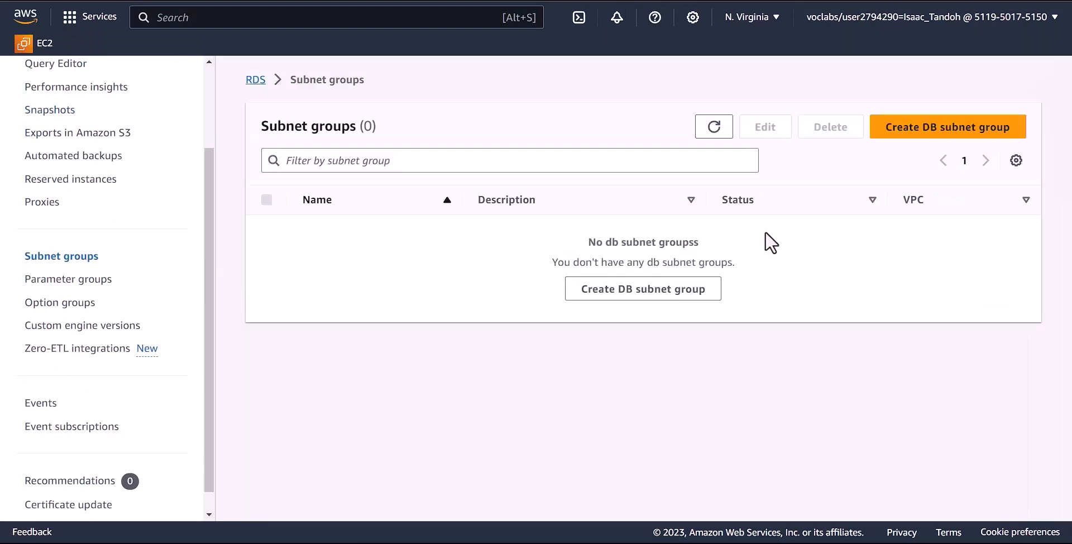
left_click(931, 132)
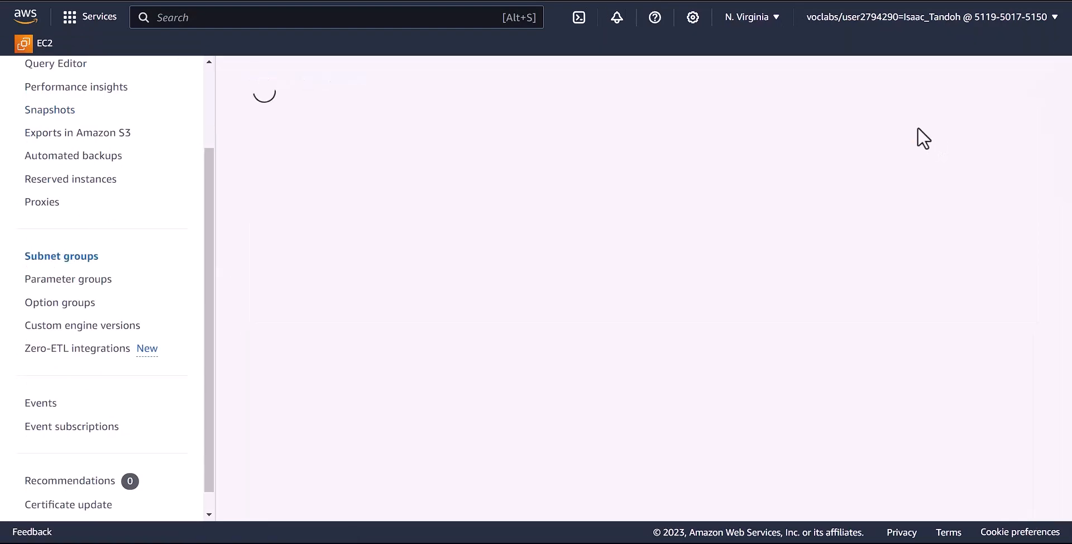
left_click(522, 278)
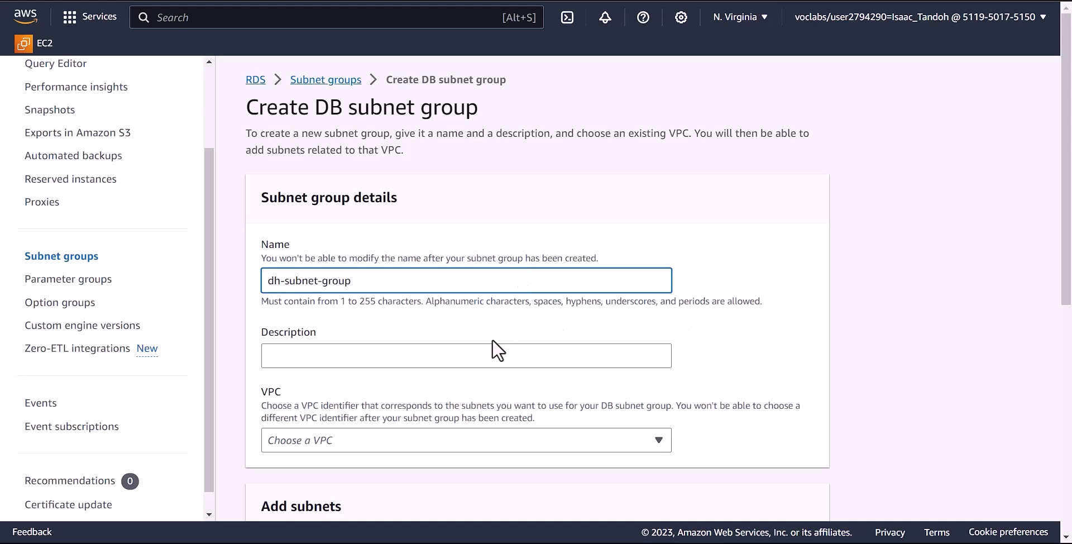
- Give the subnet group the description 'DB s=Subnet Group' and assign it to Lab VPC
left_click(436, 352)
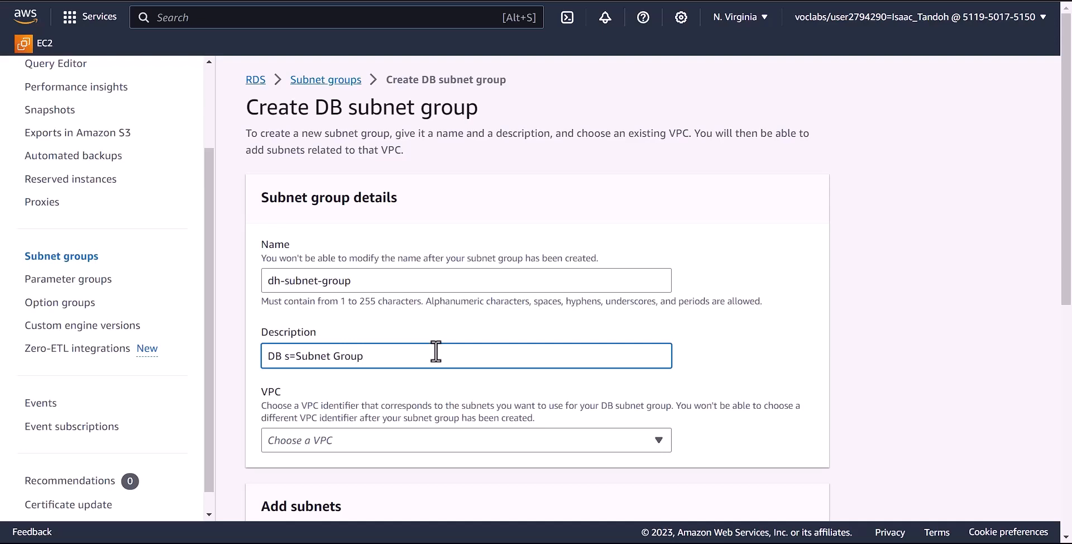
scroll(432, 368, "down", 3)
left_click(471, 302)
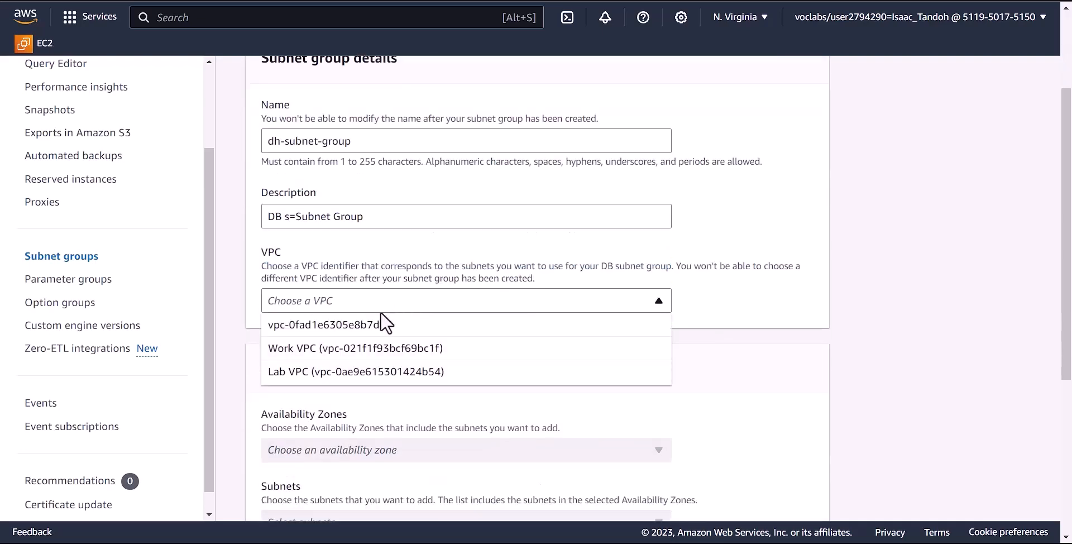
left_click(377, 373)
scroll(376, 374, "down", 1)
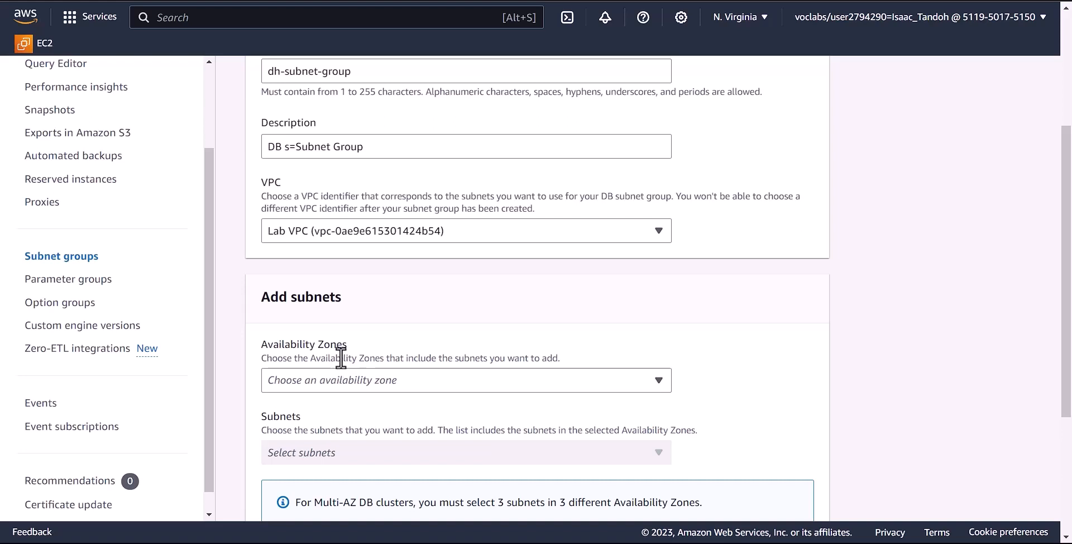
- Add zones us-east-1a/1b with subnets 10.0.1.0/24 and 10.0.3.0/24, then create dh-subnet-group
left_click(432, 382)
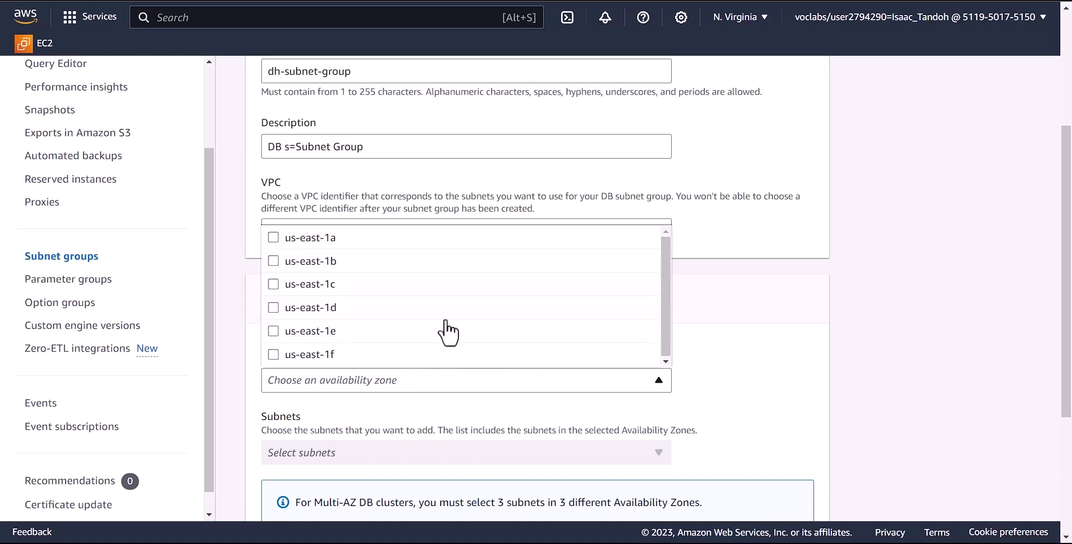
left_click(273, 237)
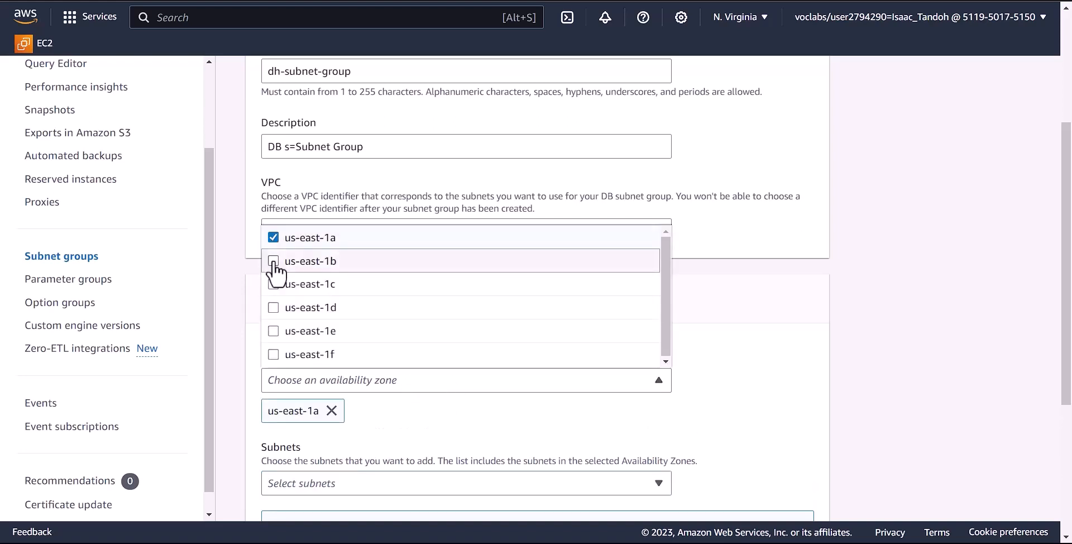
left_click(273, 260)
scroll(768, 313, "down", 2)
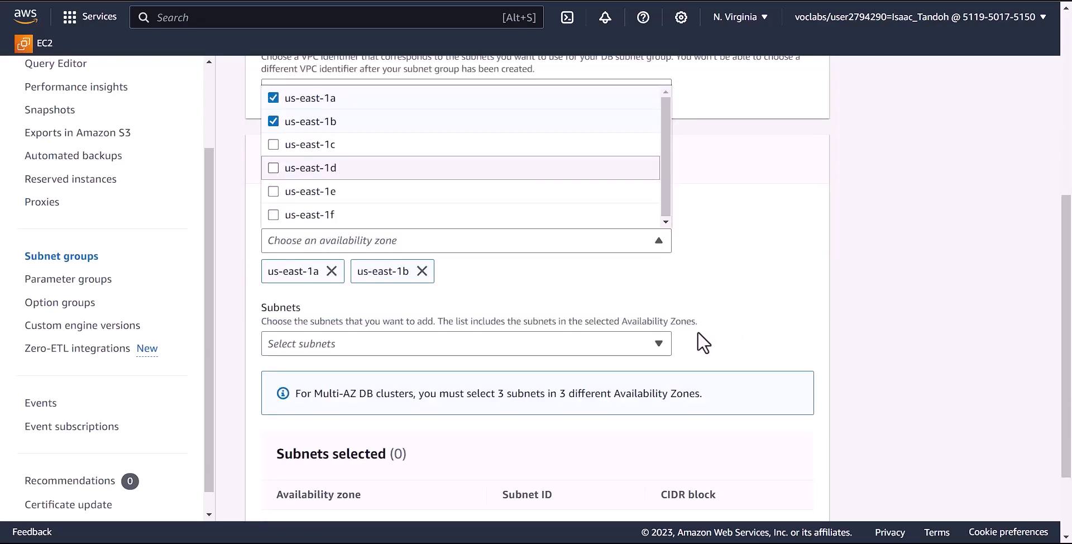
left_click(529, 353)
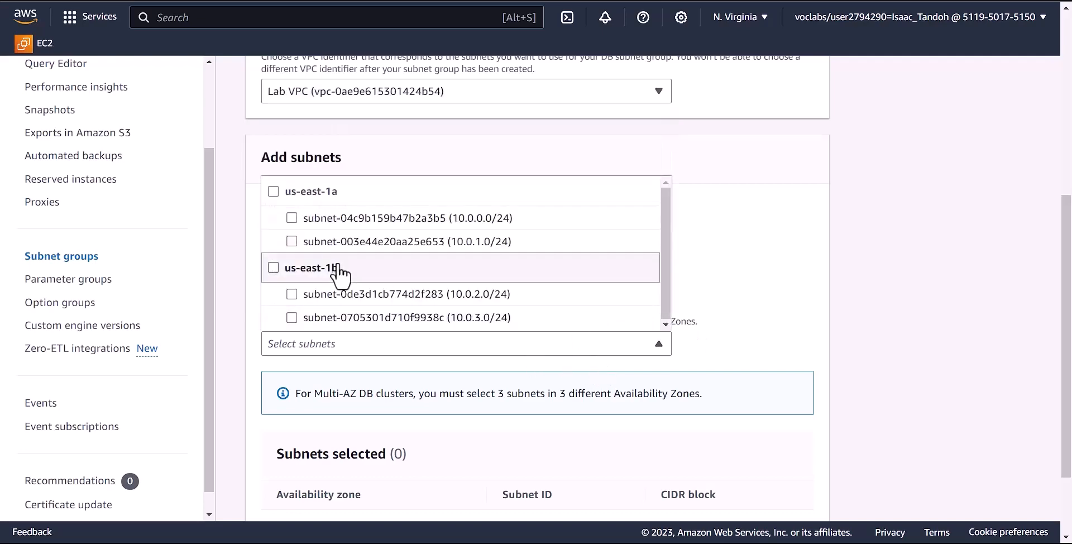
left_click(291, 242)
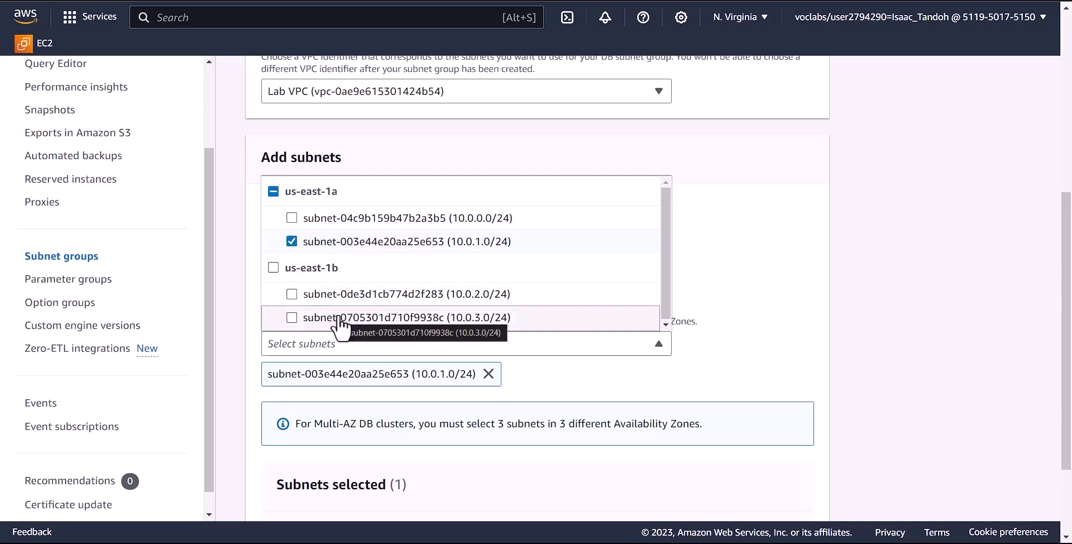
left_click(292, 318)
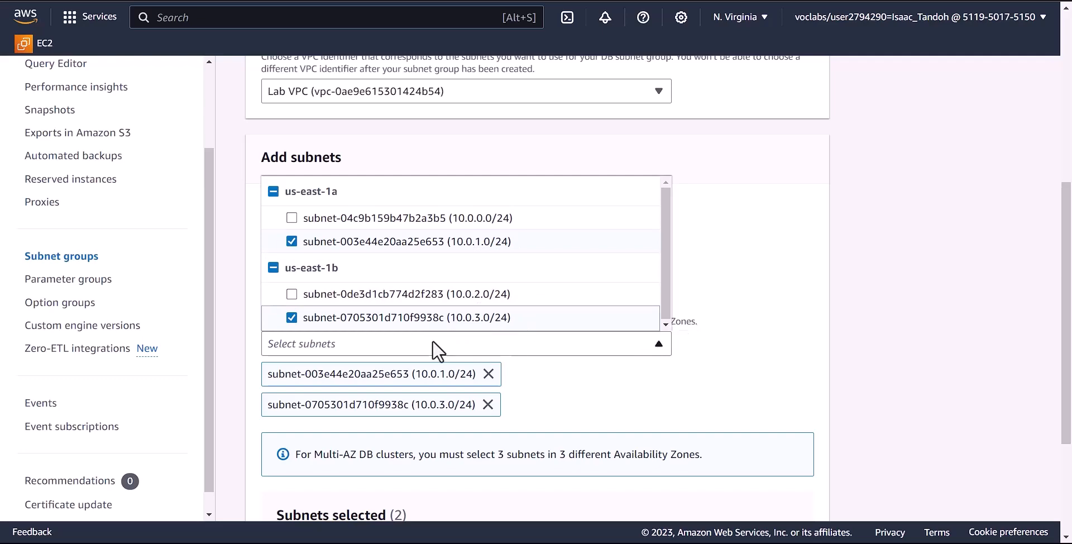
scroll(432, 340, "down", 1)
scroll(651, 364, "down", 2)
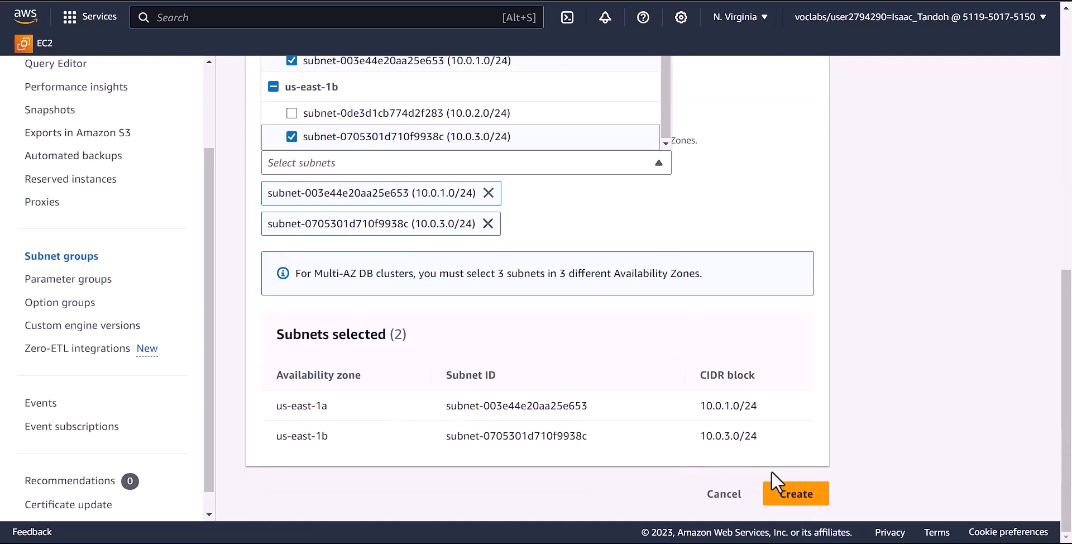
left_click(784, 494)
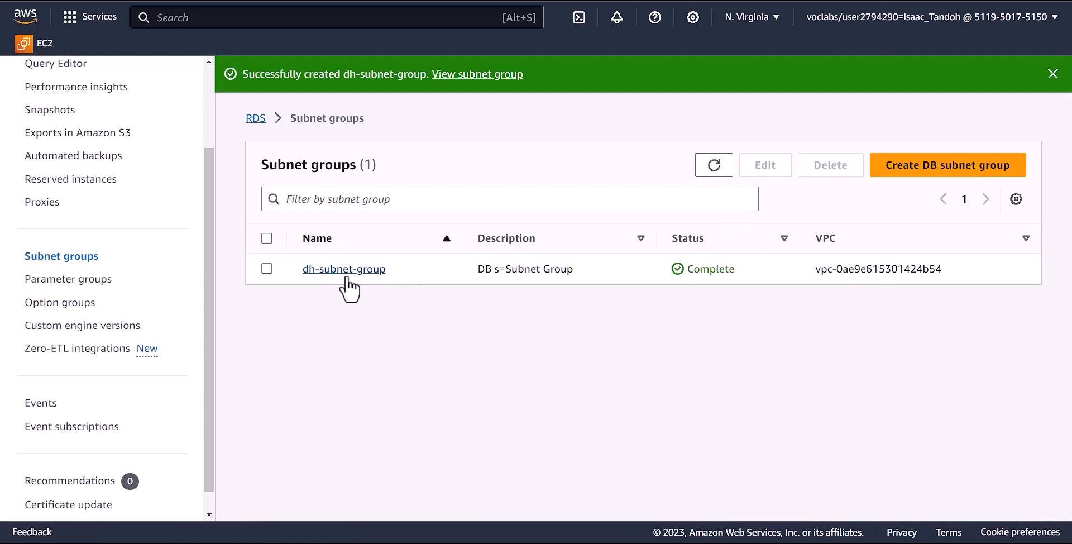
- Edit dh-subnet-group, removing the stray 's=' so its description reads 'DB Subnet Group'
left_click(267, 269)
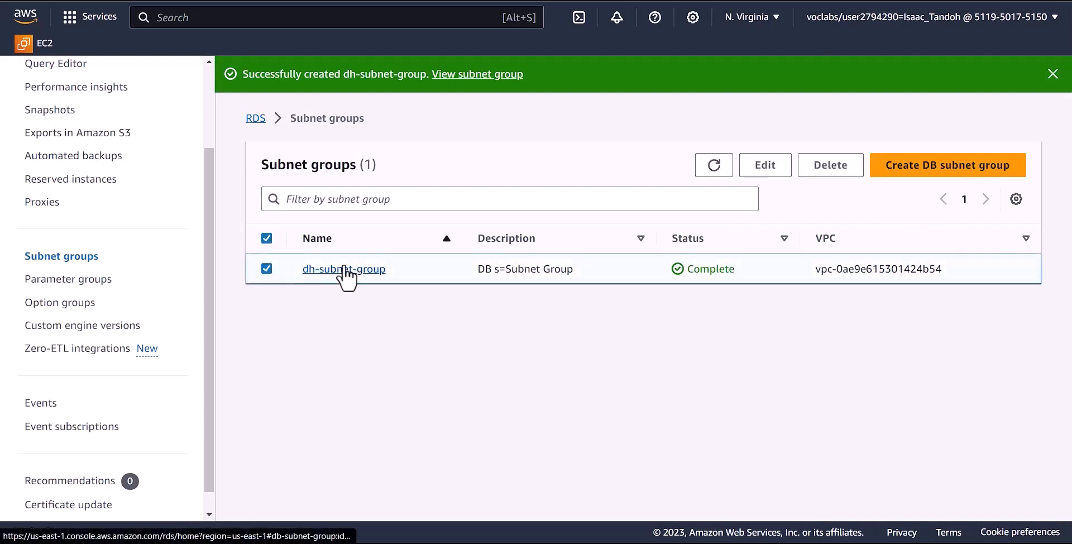
left_click(774, 166)
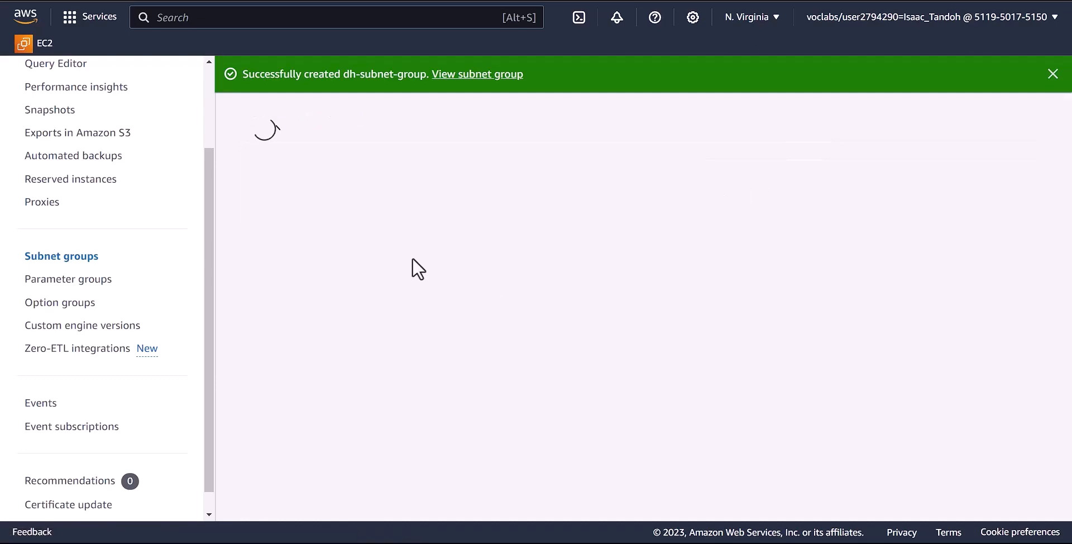
scroll(374, 375, "down", 3)
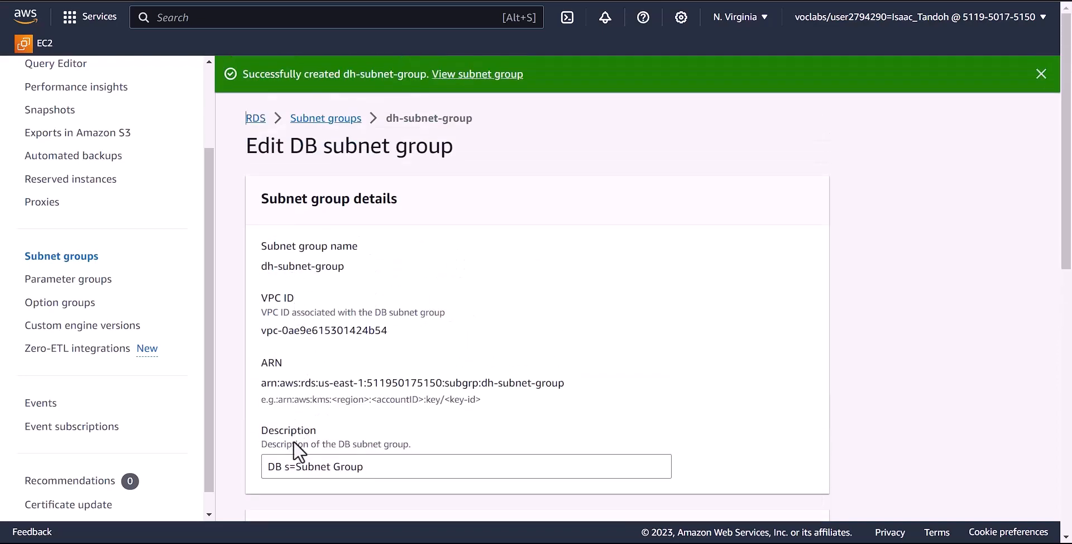
left_click(303, 469)
double_click(303, 469)
left_click(296, 469)
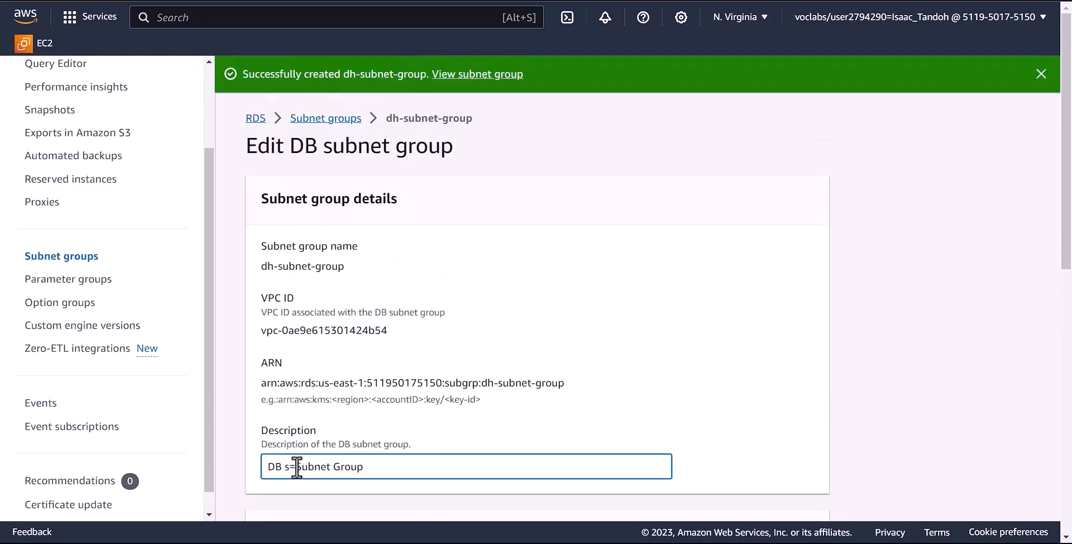
left_click_drag(295, 469, 290, 469)
key("BackSpace")
scroll(349, 445, "down", 10)
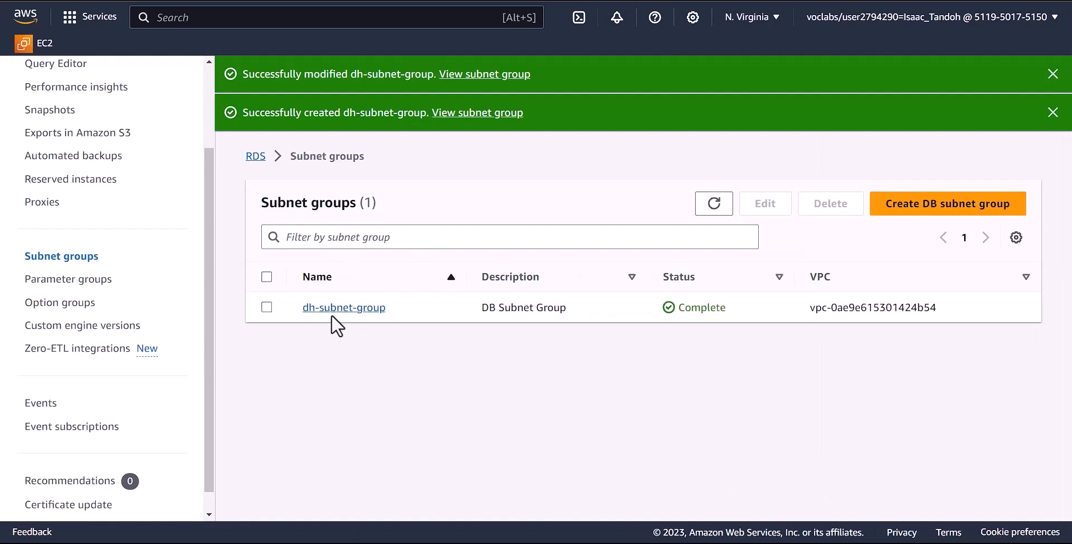
left_click(266, 307)
- Delete dh-subnet-group and start db-subnet-group with a description in the Lab VPC
left_click(826, 208)
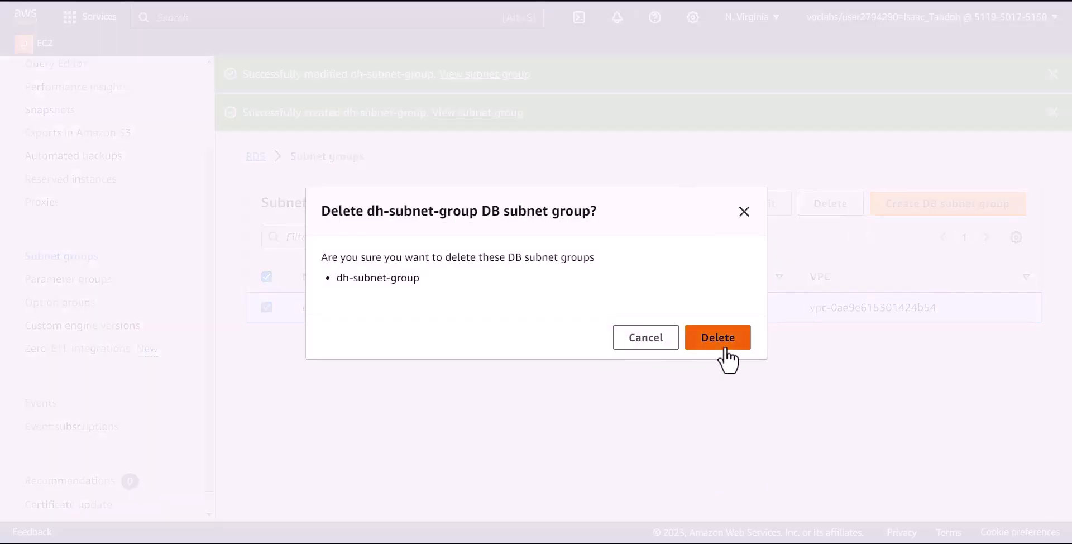
left_click(694, 340)
left_click(677, 404)
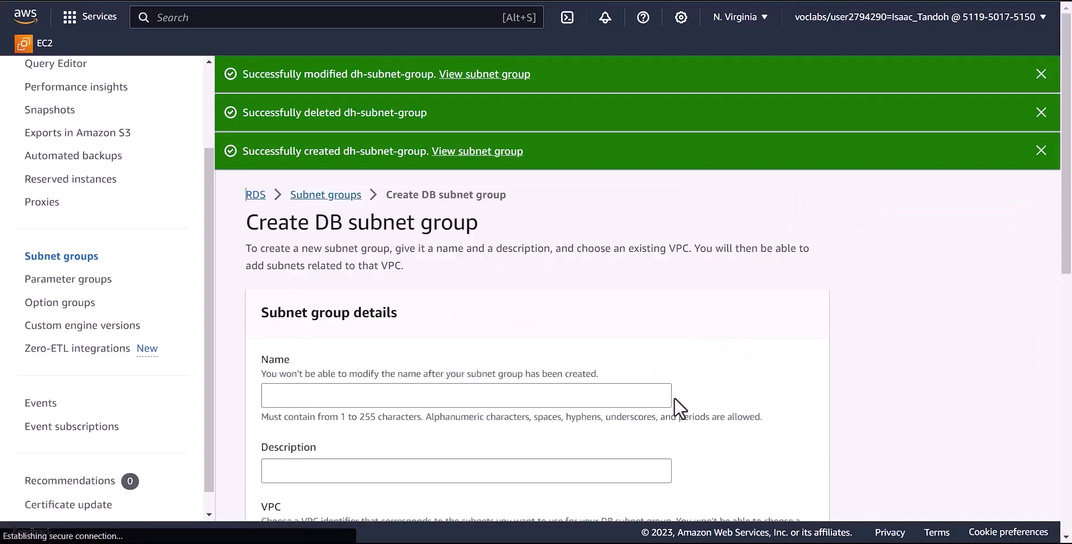
left_click(415, 392)
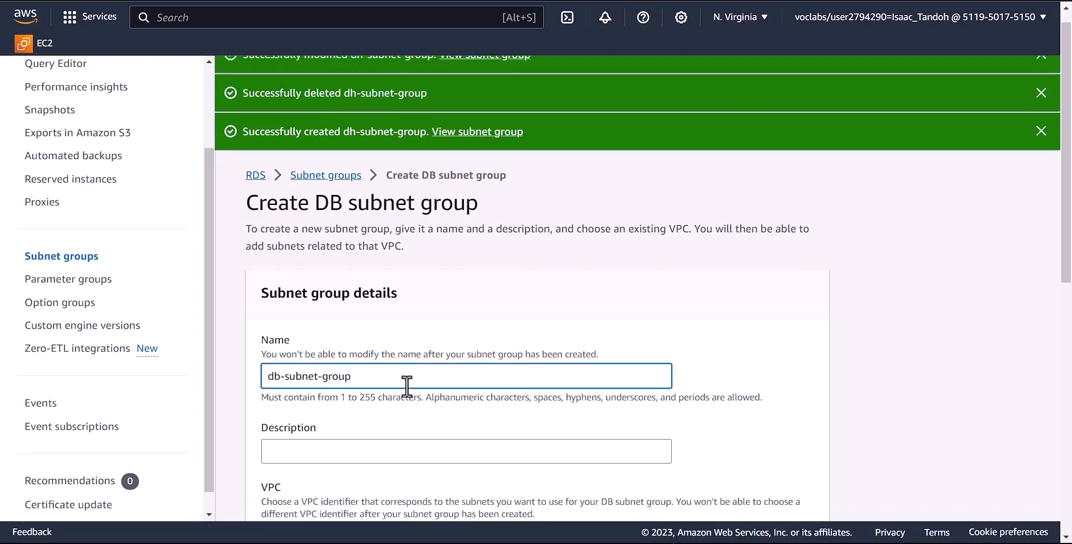
left_click(352, 331)
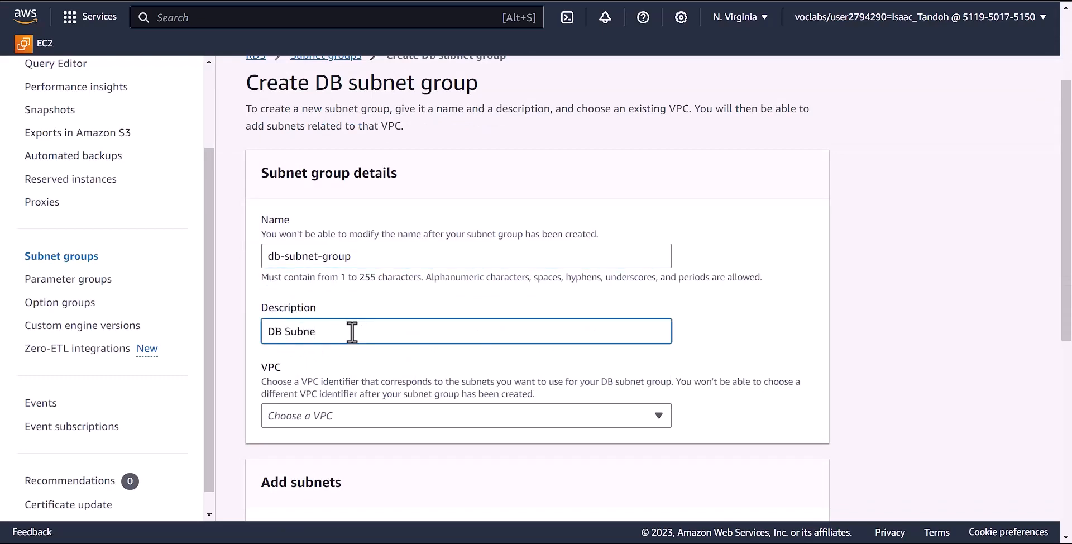
scroll(362, 335, "down", 3)
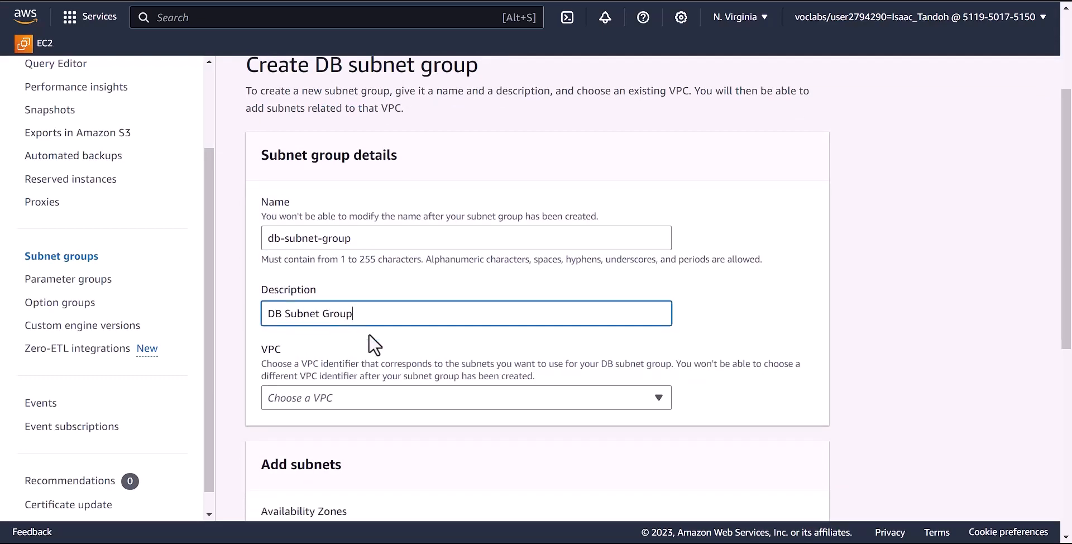
left_click(353, 281)
left_click(327, 349)
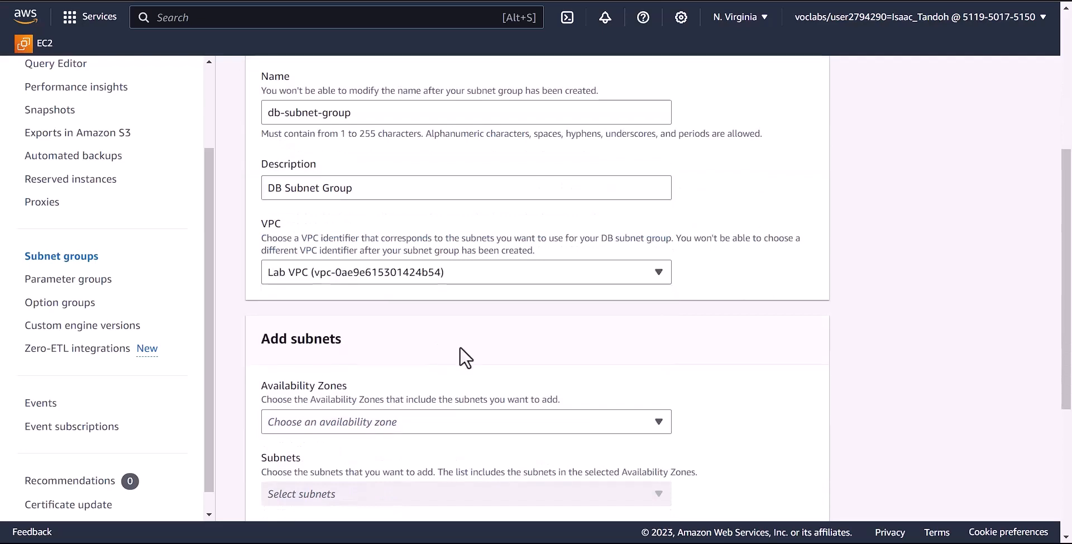
- Add zones us-east-1a/1b and subnets 10.0.1.0/24 and 10.0.3.0/24, then create db-subnet-group
scroll(421, 308, "down", 3)
left_click(416, 288)
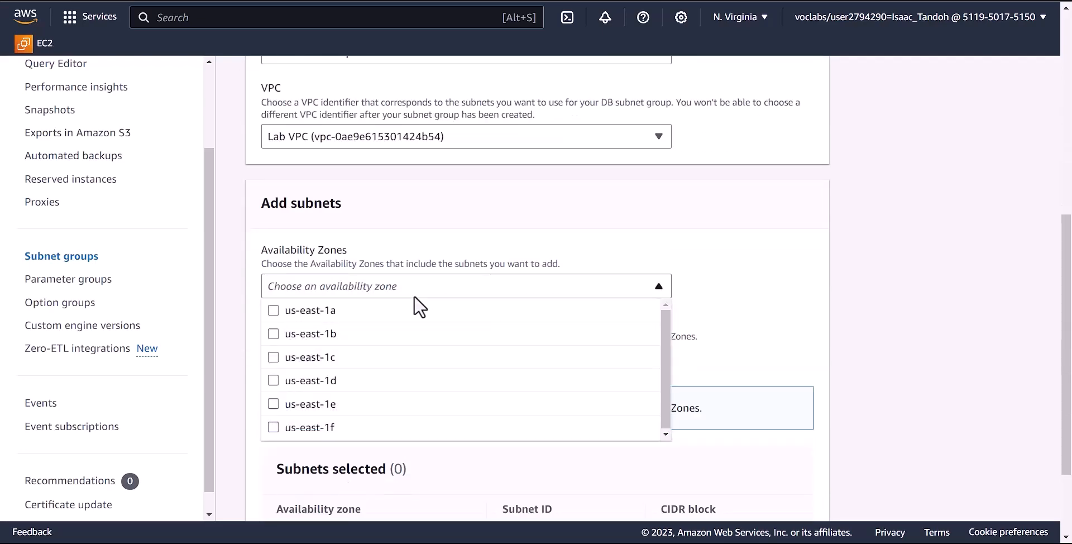
left_click(273, 310)
left_click(274, 333)
left_click(742, 285)
scroll(621, 296, "down", 3)
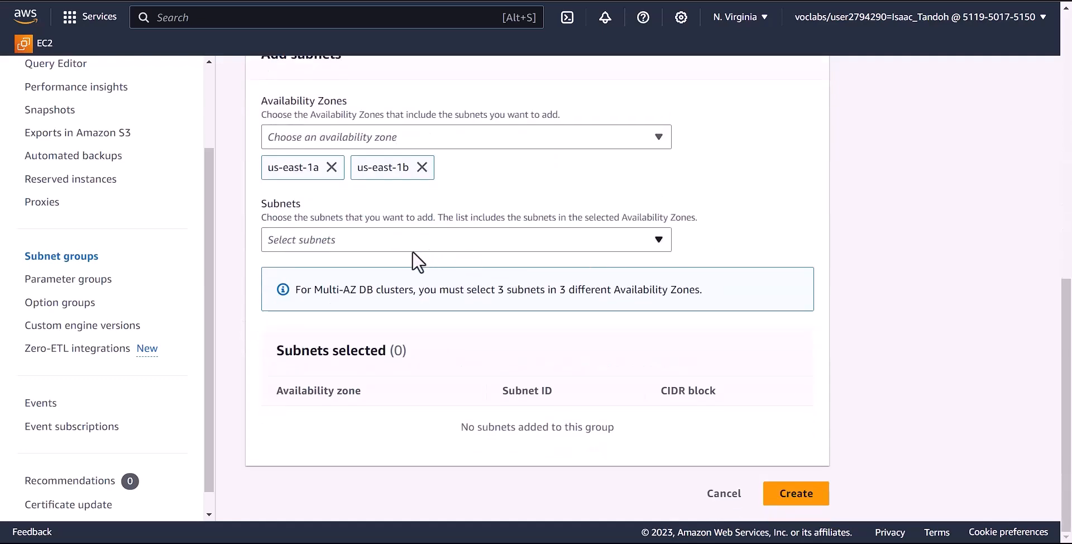
left_click(395, 244)
left_click(292, 317)
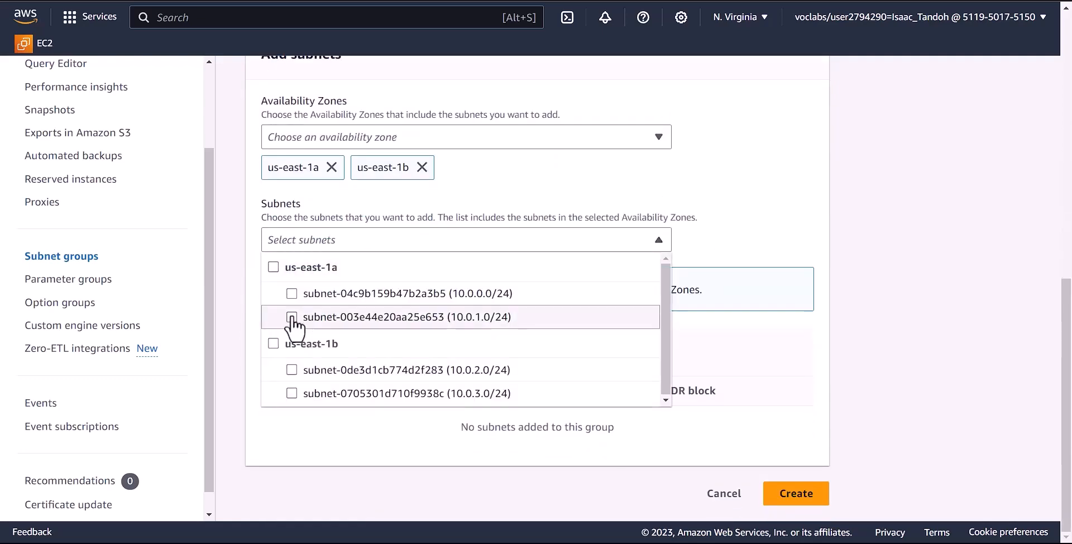
left_click(291, 393)
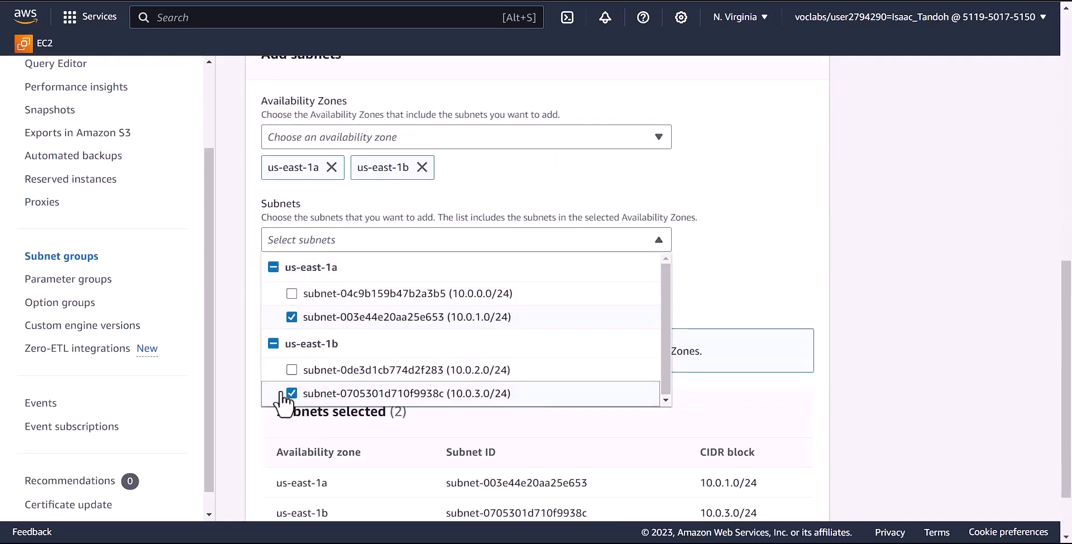
left_click(691, 276)
scroll(695, 284, "down", 2)
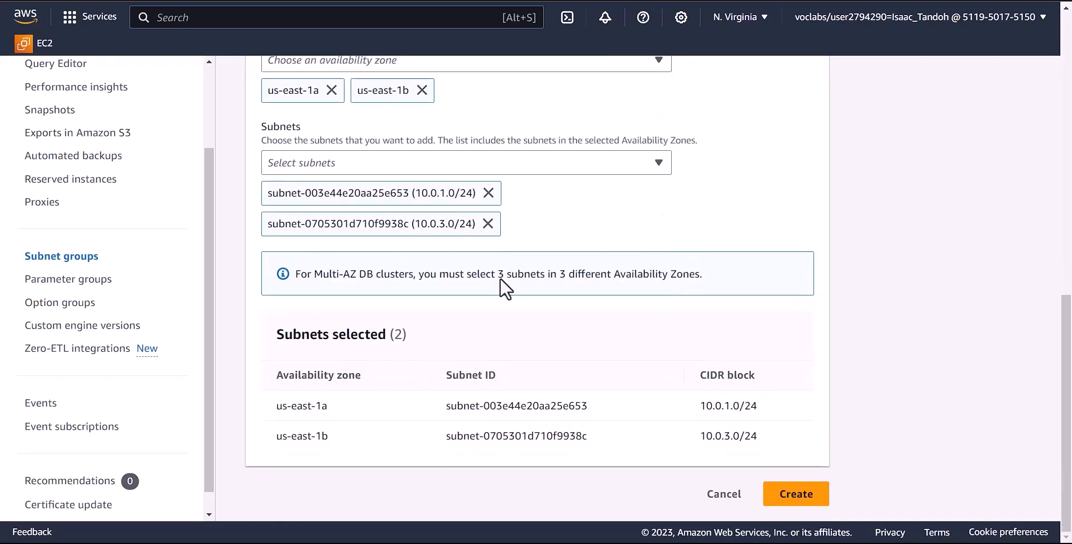
left_click(795, 499)
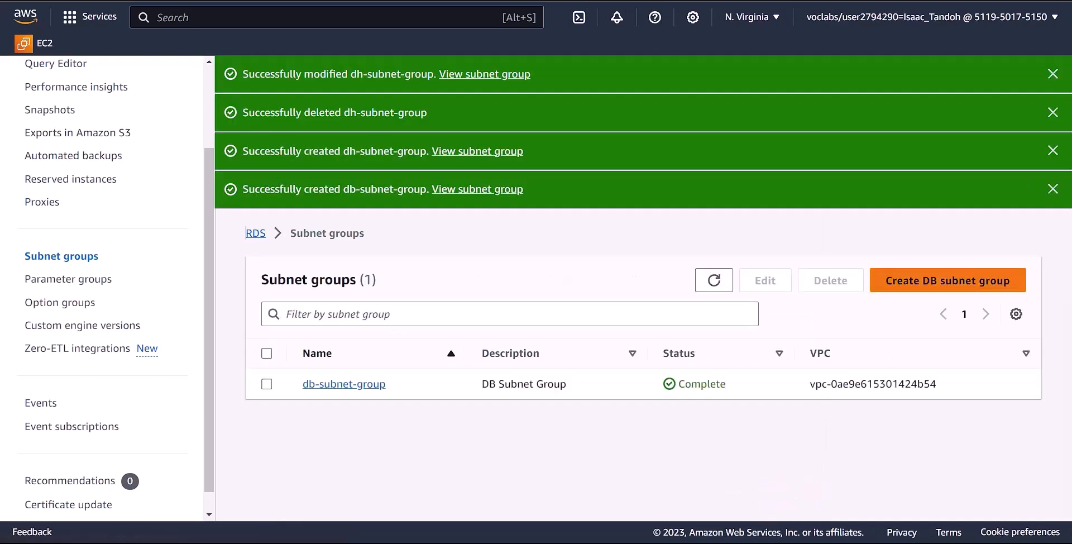
- Open db-subnet-group's details and follow its subnet links to Private Subnet 2 (10.0.3.0/24)
scroll(214, 167, "up", 3)
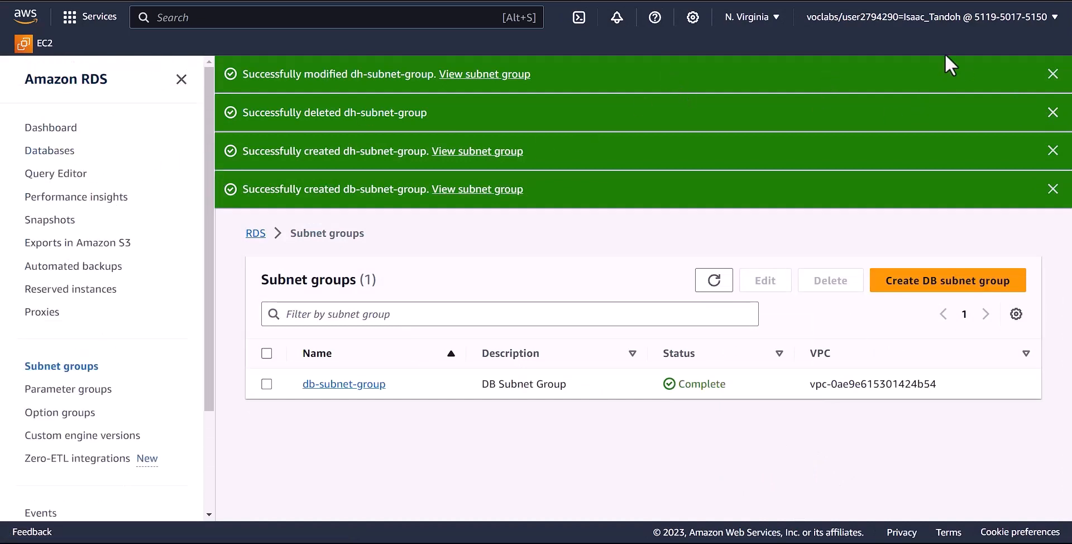
left_click(352, 384)
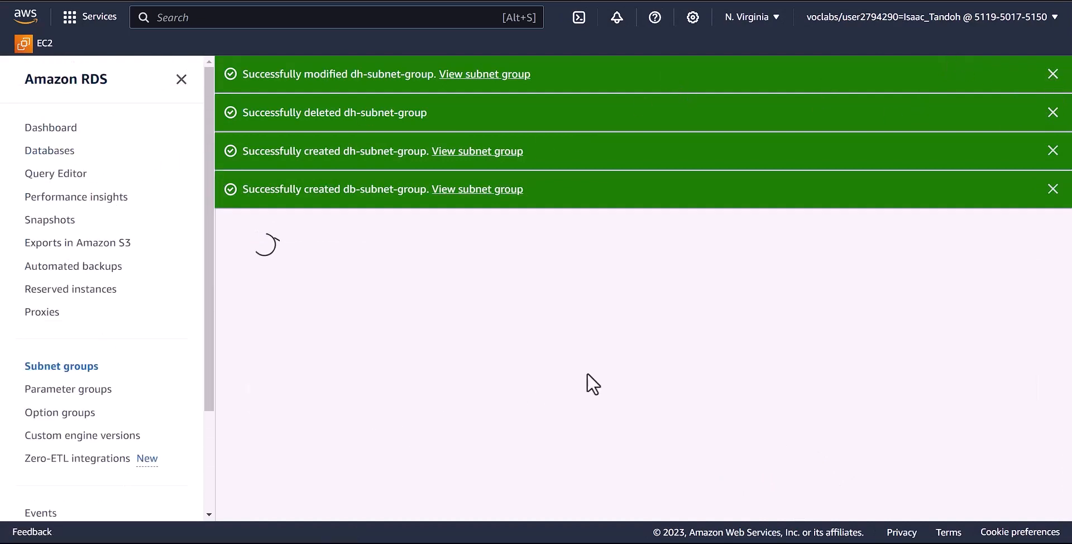
scroll(407, 347, "down", 7)
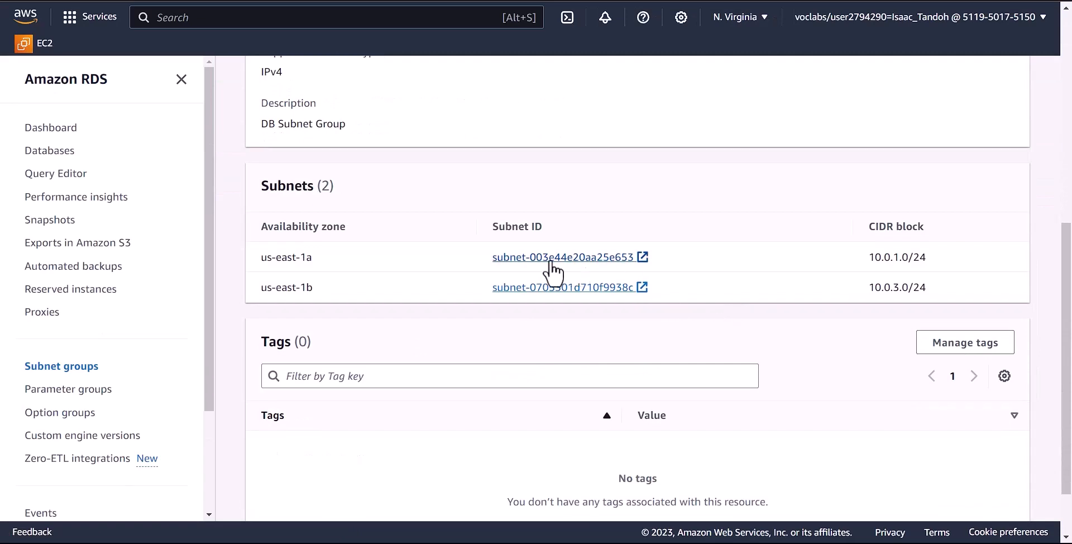
left_click(581, 258)
left_click(578, 288)
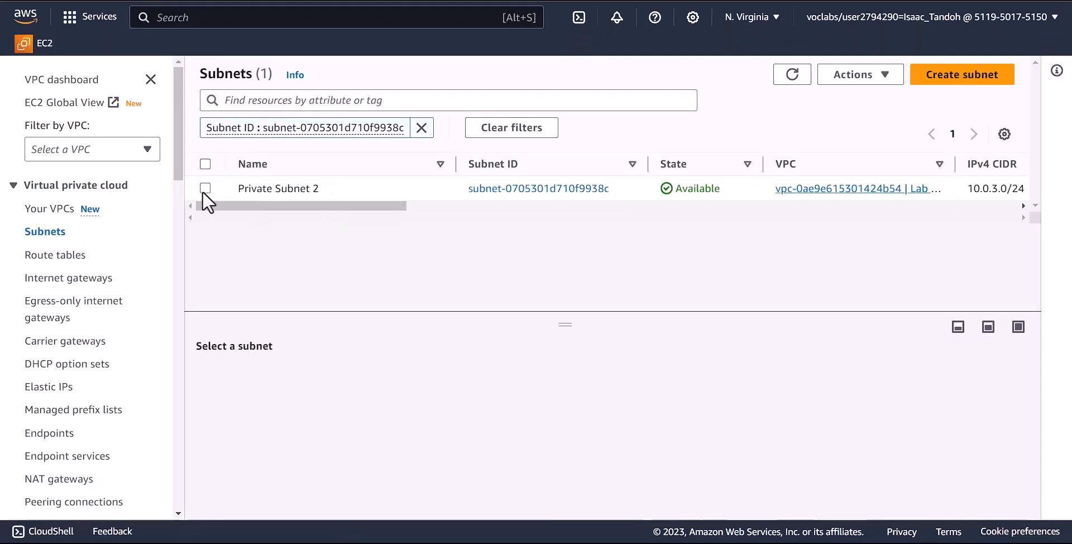
- Check Private Subnet 1 and 2 in VPC Subnets, then return to db-subnet-group's Subnets section
left_click_drag(310, 208, 266, 207)
key("alt+Left")
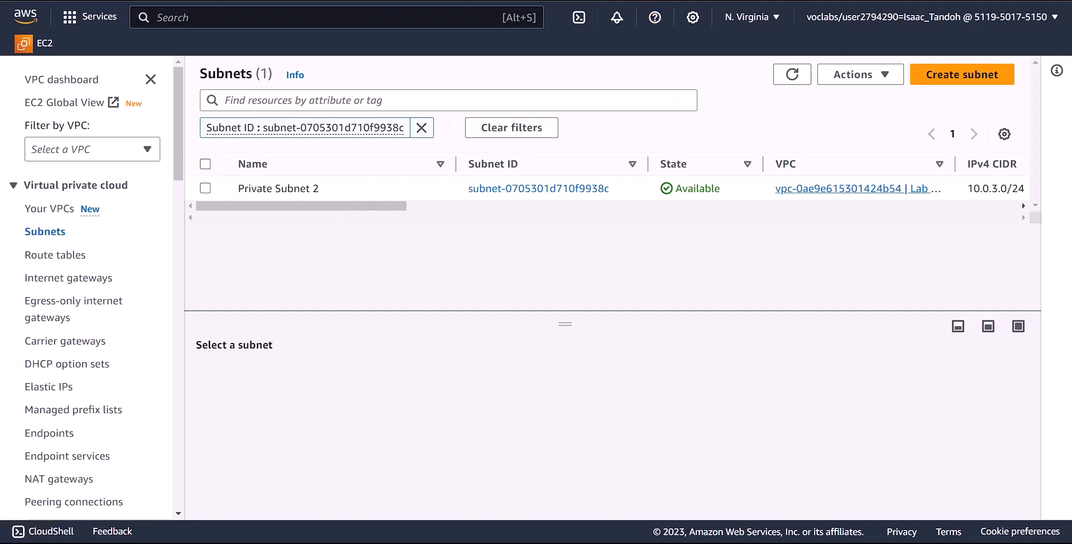
key("ctrl+Tab")
key("alt+Left")
left_click_drag(358, 207, 422, 210)
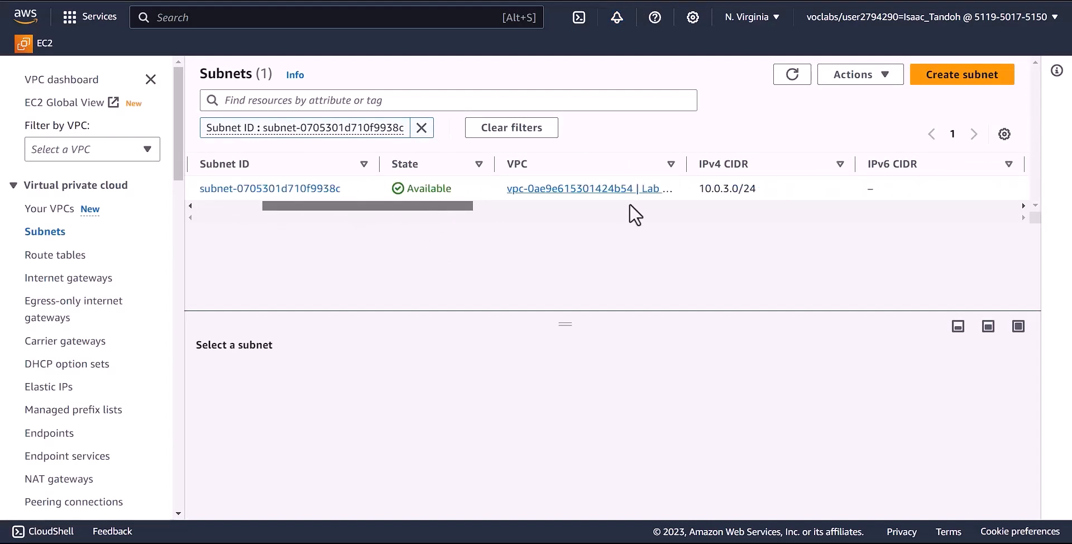
left_click_drag(292, 206, 239, 203)
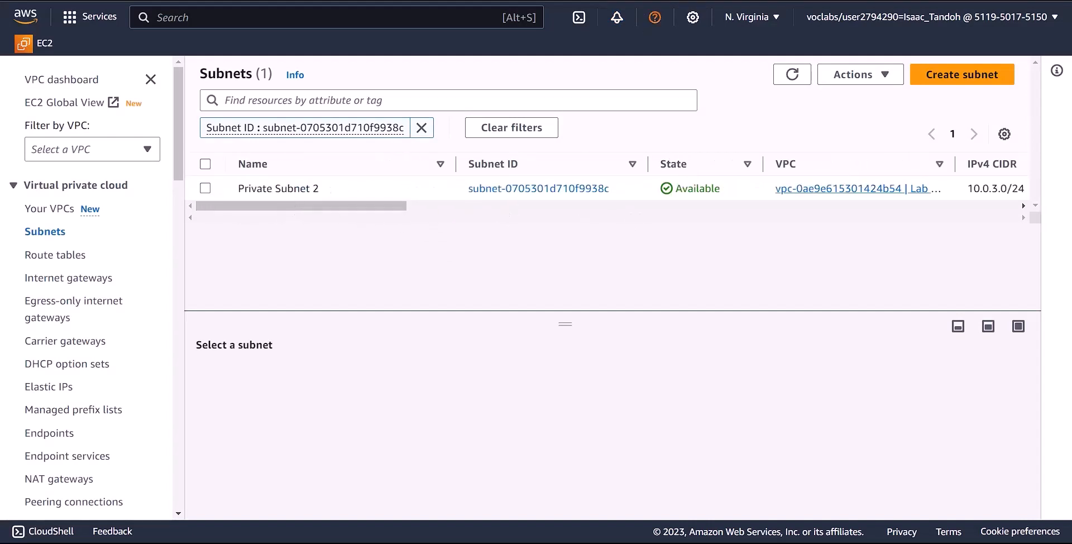
key("alt+Left")
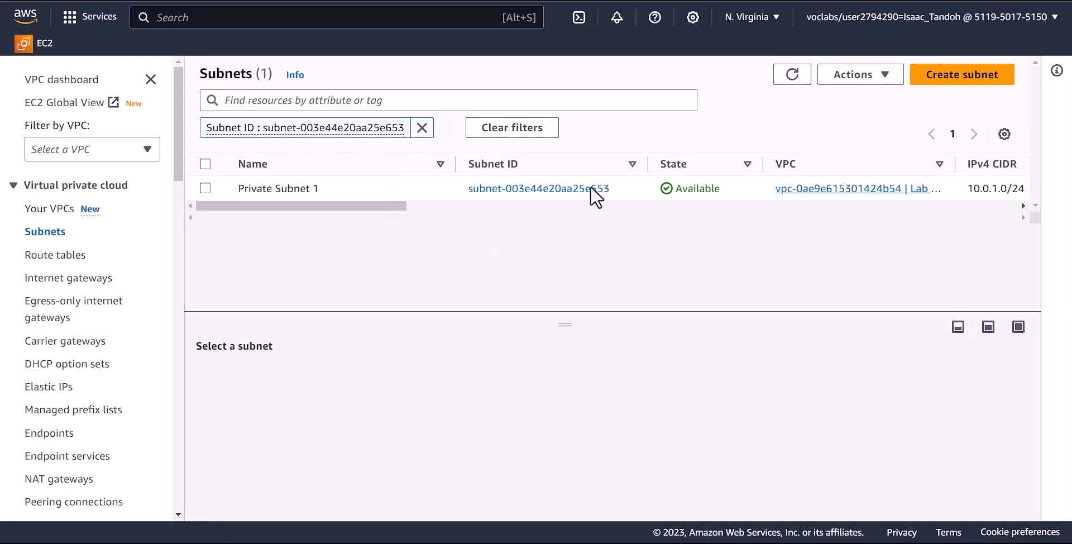
mouse_move(262, 182)
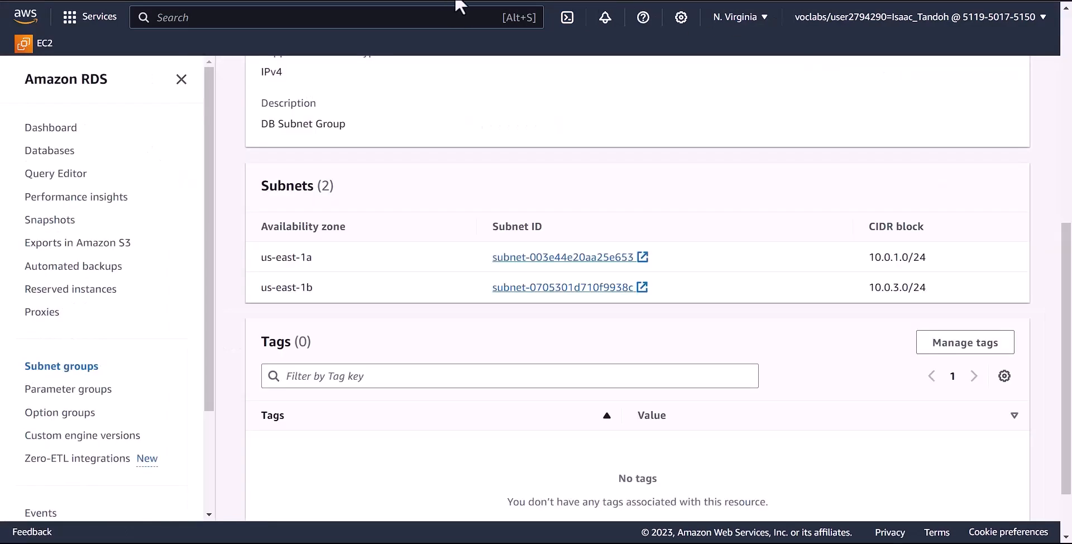
- Dismiss all four green success notifications on the db-subnet-group page
scroll(526, 295, "down", 1)
scroll(511, 277, "up", 5)
scroll(497, 265, "up", 3)
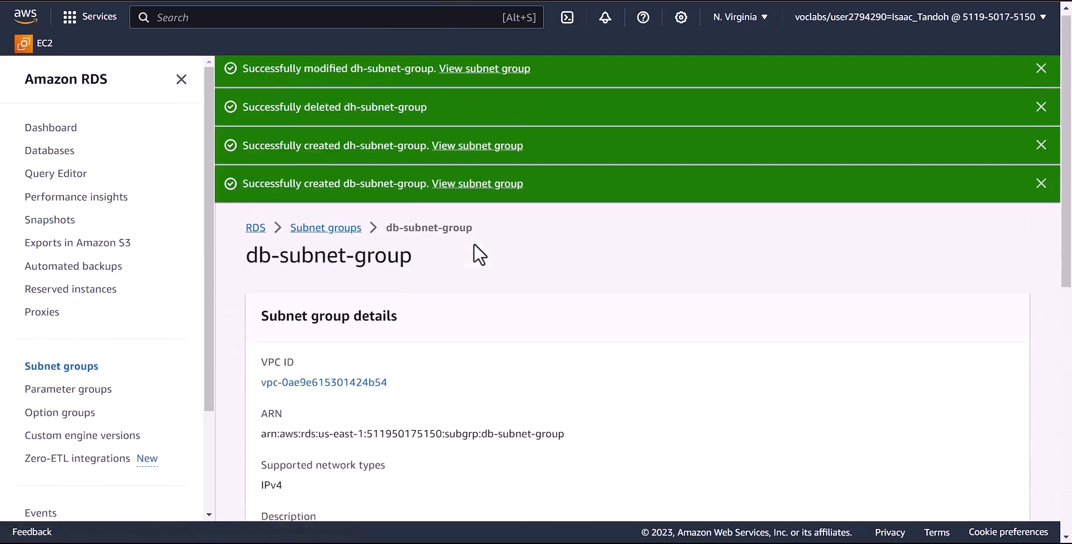
left_click(1041, 151)
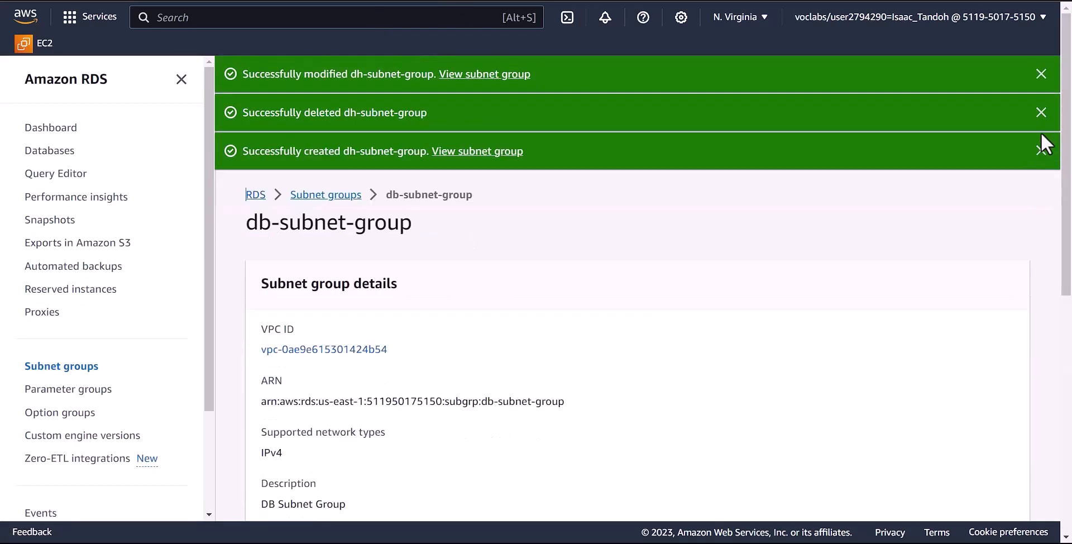
left_click(1041, 151)
left_click(1042, 112)
left_click(1041, 74)
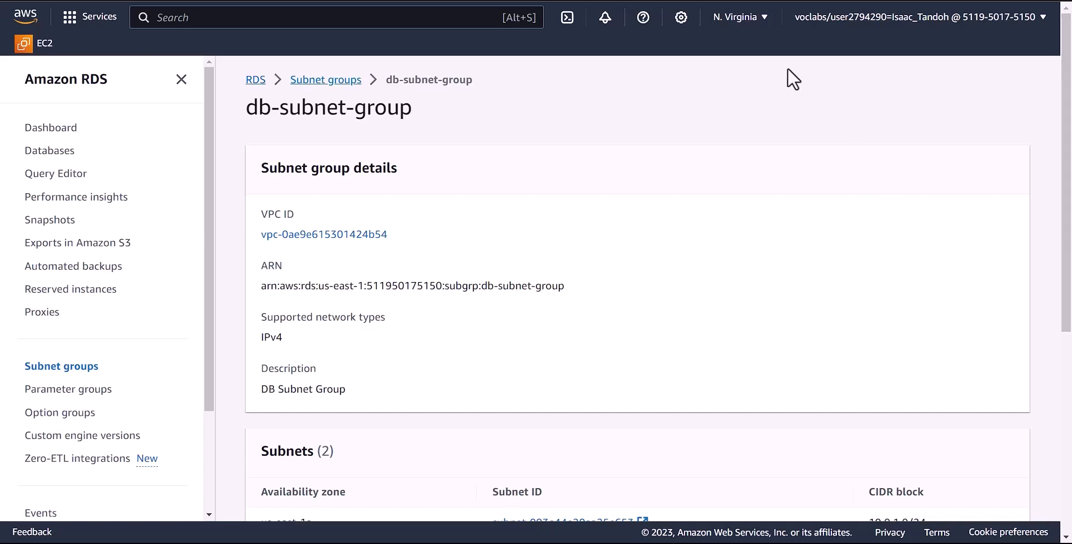
- Search the console for 'databases' and close the results dropdown
left_click(323, 24)
type("databe")
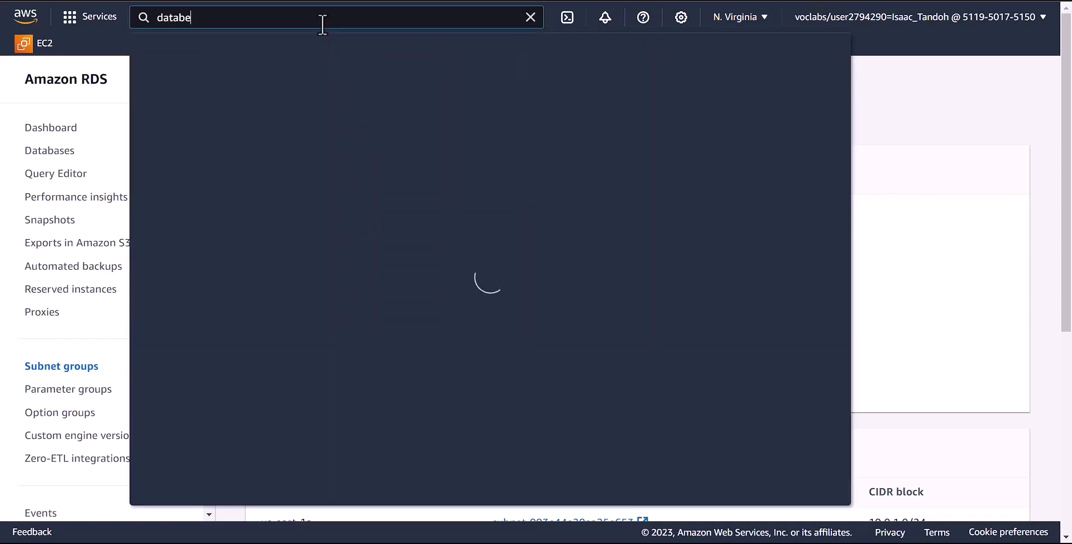
key("BackSpace")
type("s")
left_click(887, 137)
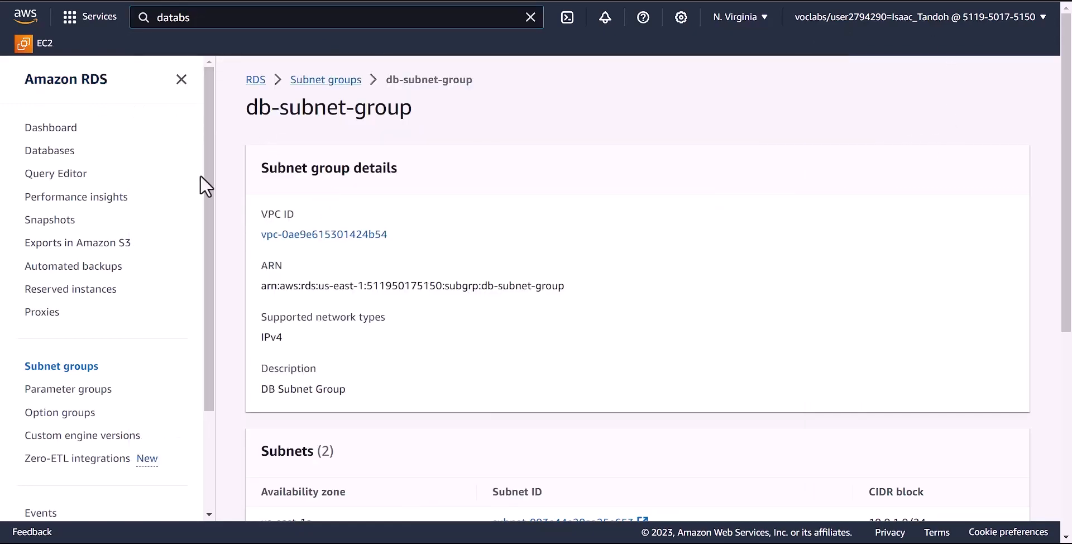
- Go to the RDS Databases list and start creating a new database
left_click(63, 162)
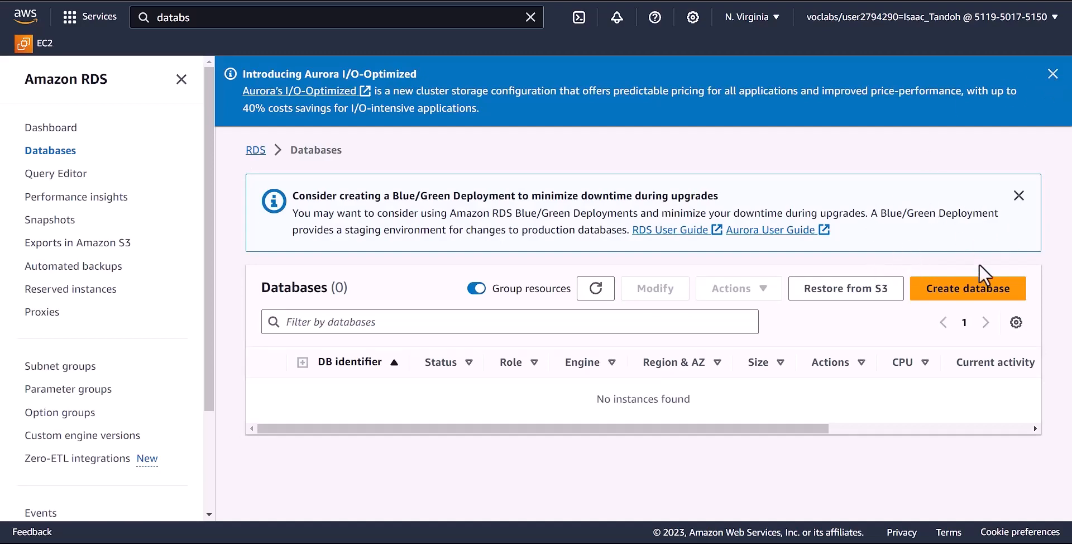
left_click(970, 301)
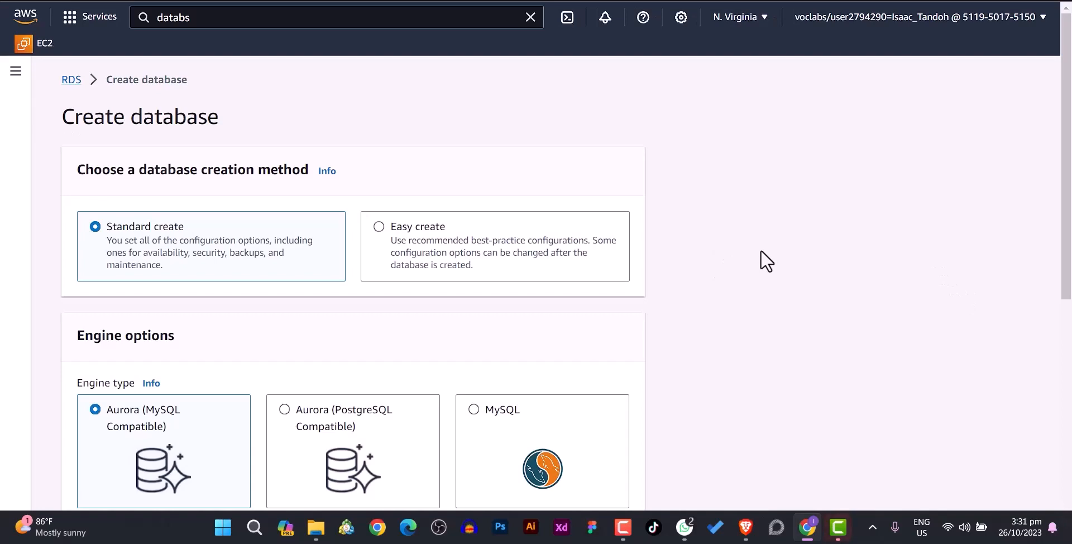
- Choose MySQL as the database engine
scroll(760, 261, "down", 2)
scroll(424, 184, "up", 1)
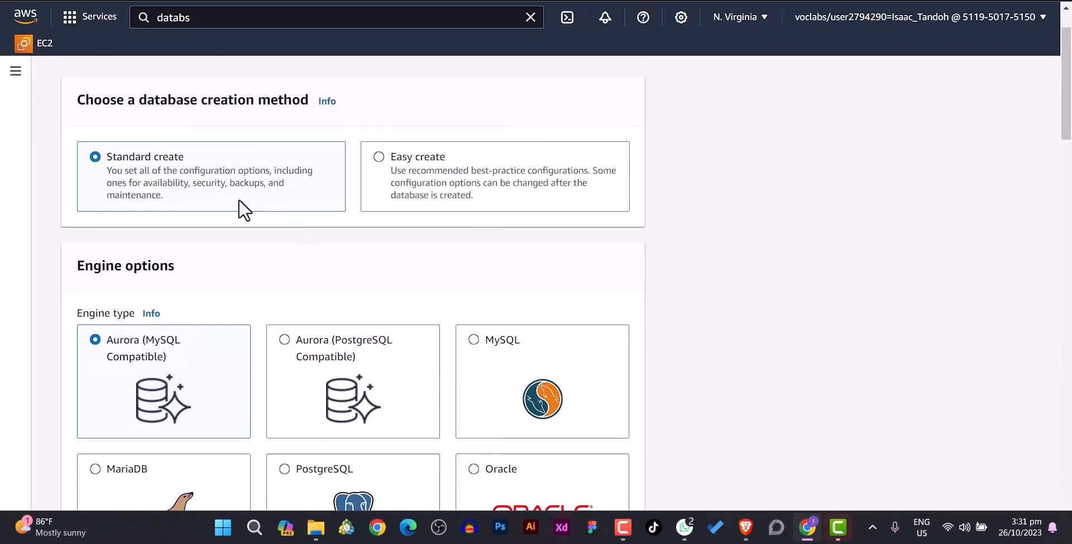
scroll(245, 204, "down", 1)
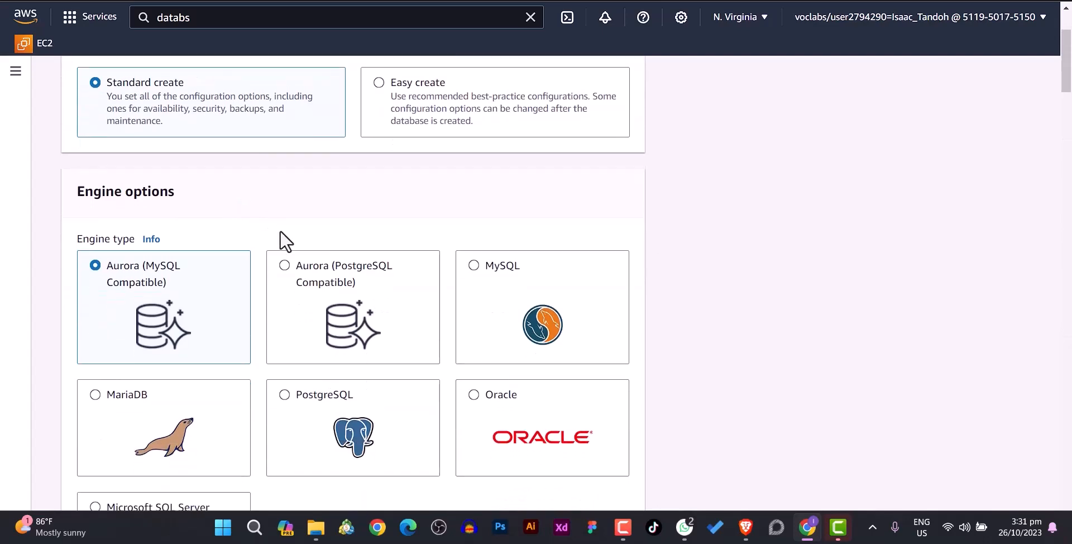
scroll(285, 234, "down", 2)
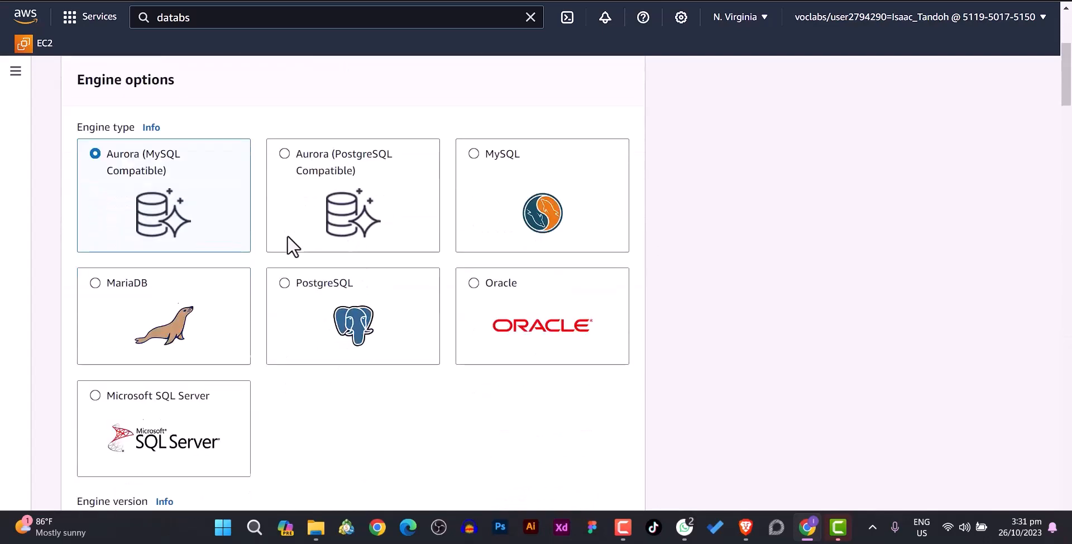
left_click(502, 158)
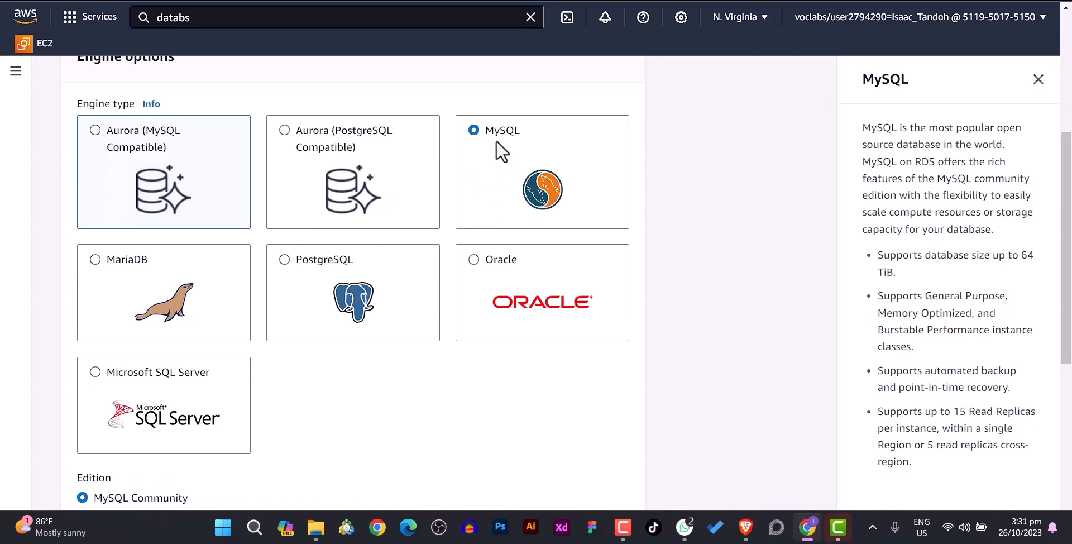
- Switch to Easy create, keeping the Dev/Test size and identifier database-1
scroll(500, 163, "down", 3)
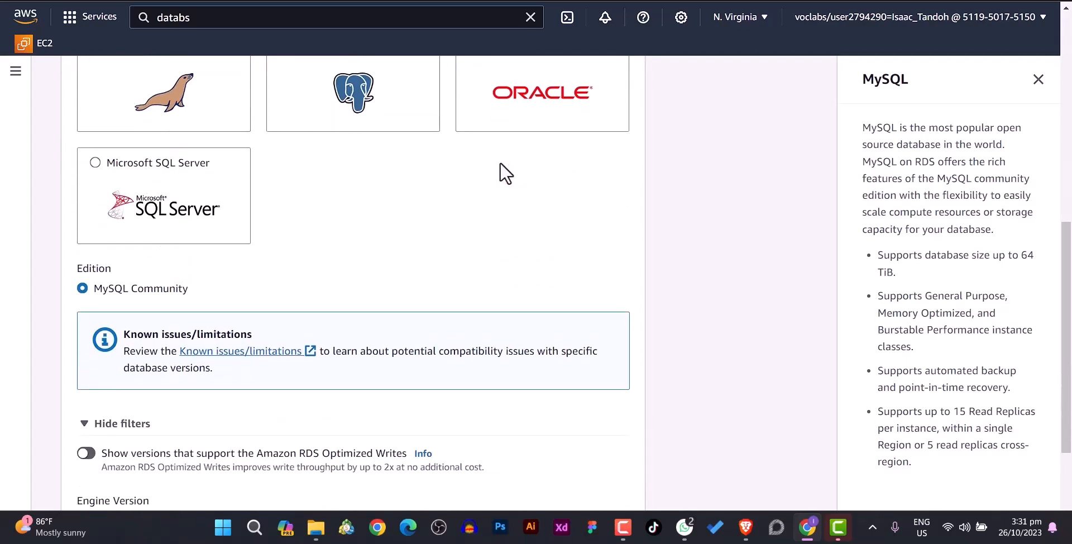
scroll(500, 163, "up", 4)
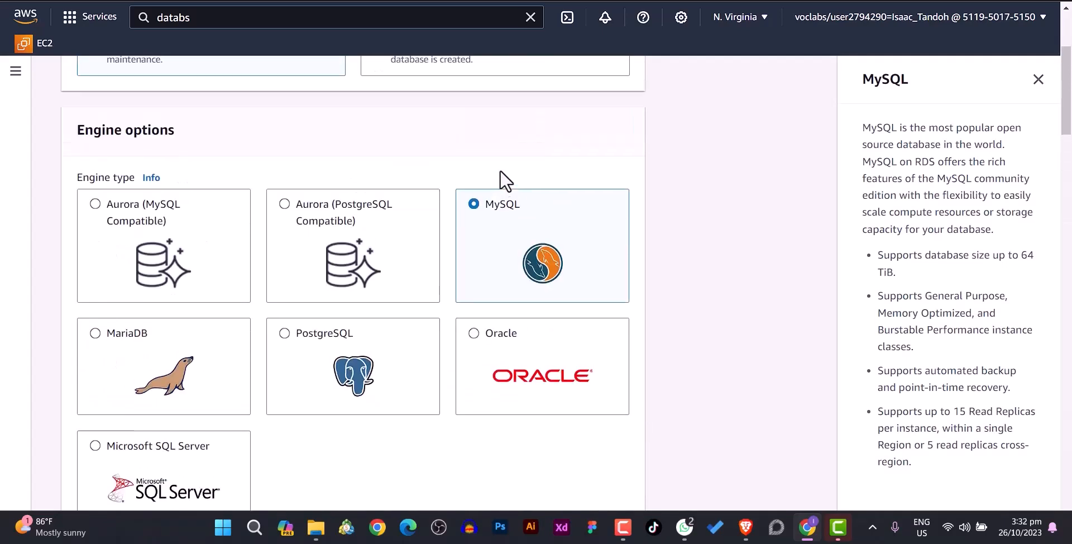
scroll(506, 181, "up", 3)
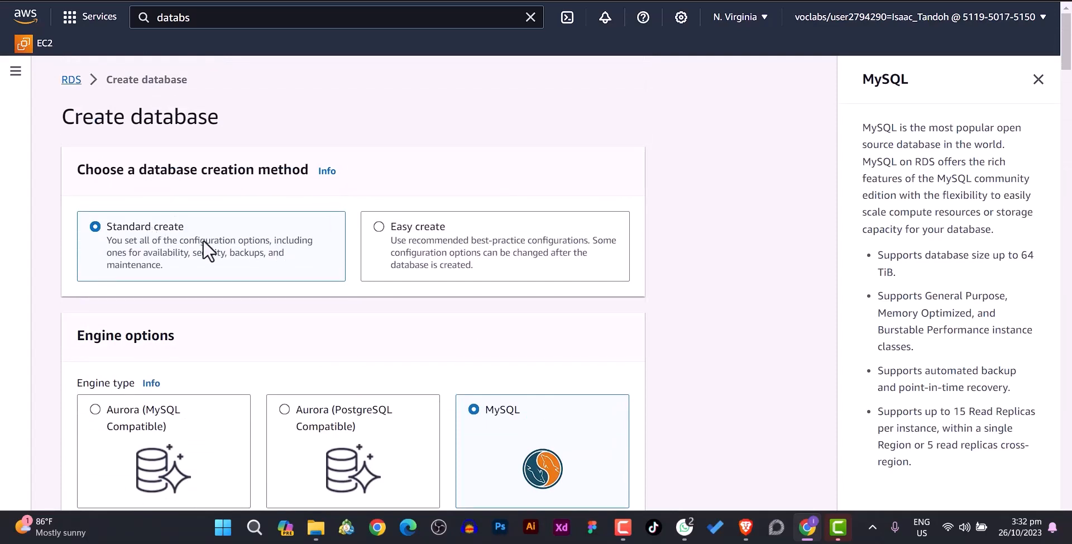
left_click(378, 227)
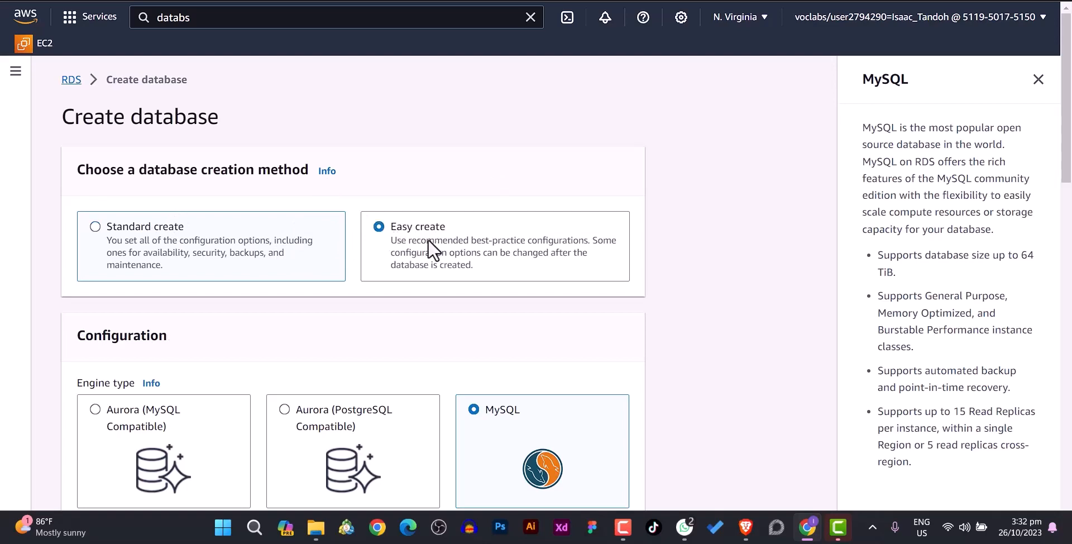
scroll(419, 234, "down", 4)
scroll(417, 234, "down", 8)
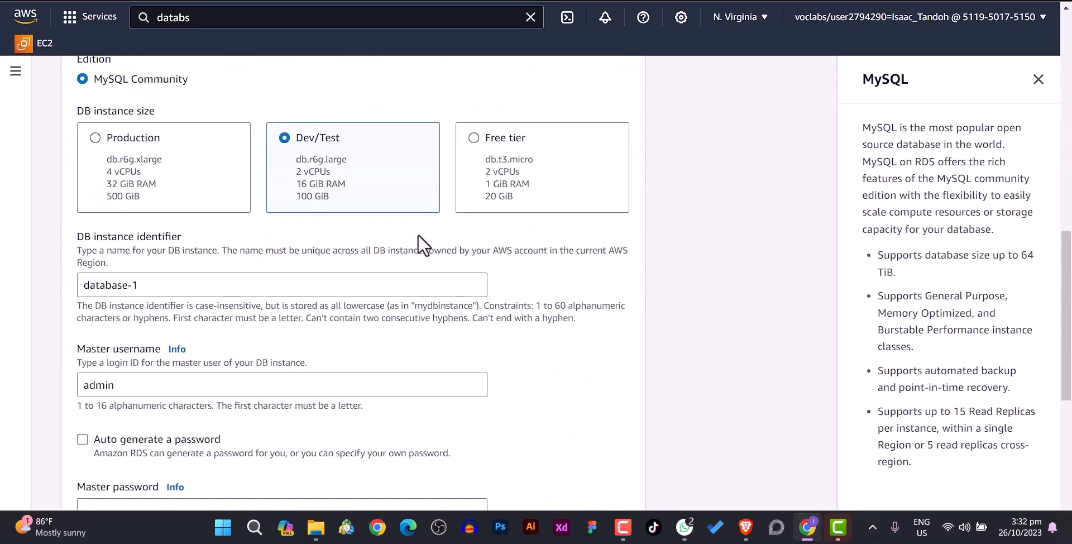
scroll(417, 233, "up", 2)
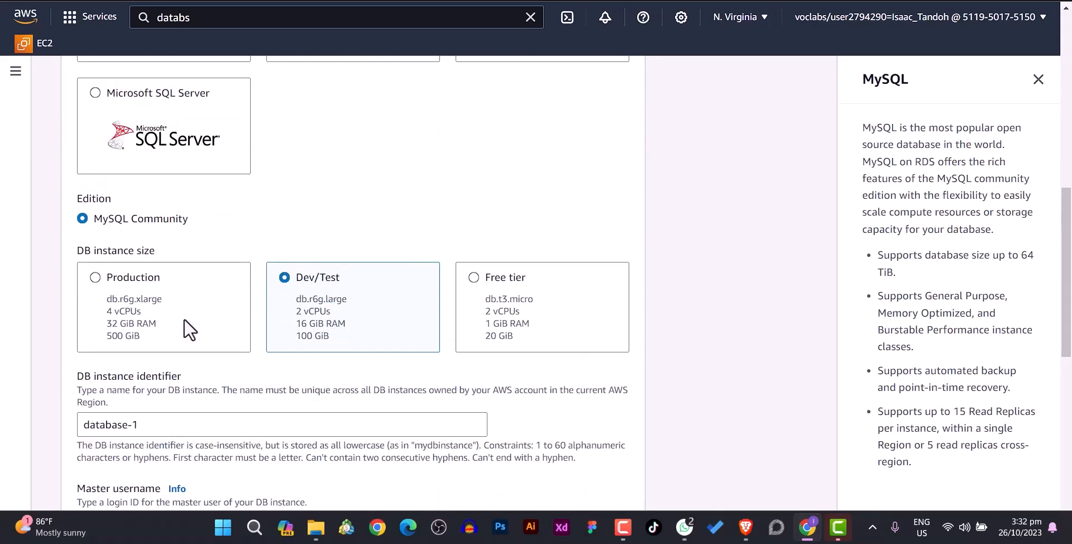
- Return to Standard create and pick the Dev/Test template
scroll(206, 306, "up", 9)
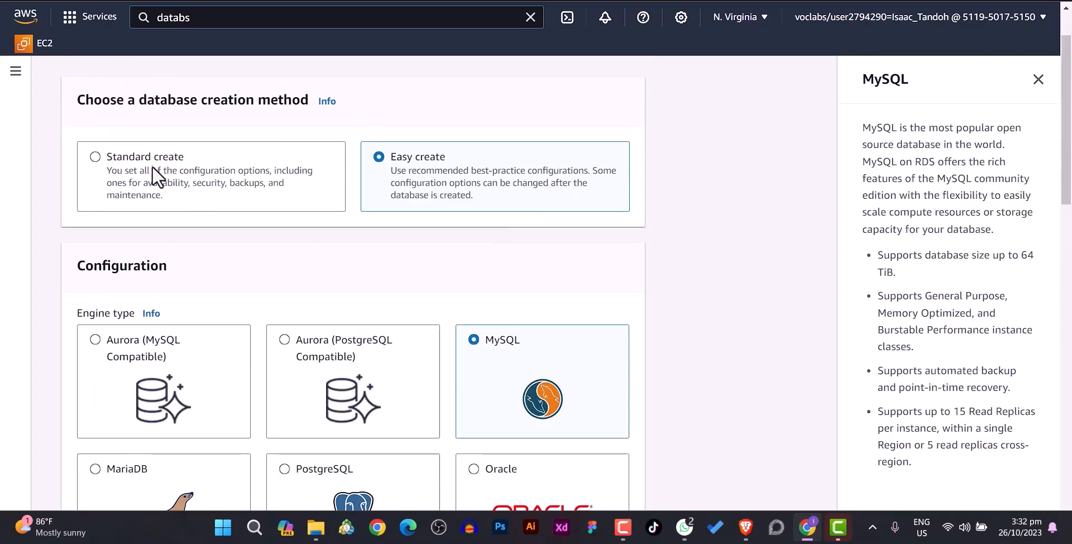
left_click(96, 159)
scroll(207, 215, "down", 9)
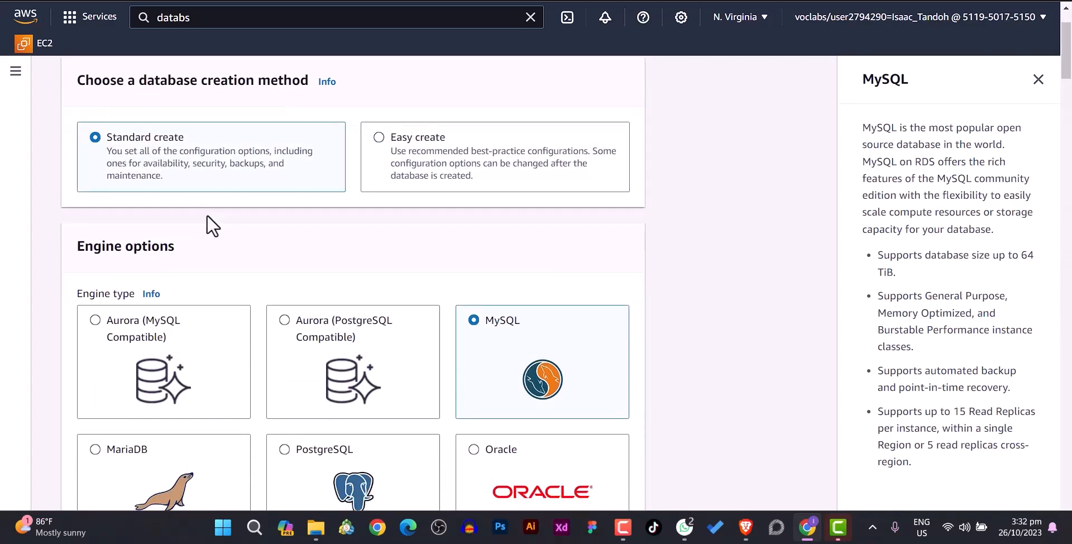
scroll(207, 216, "down", 7)
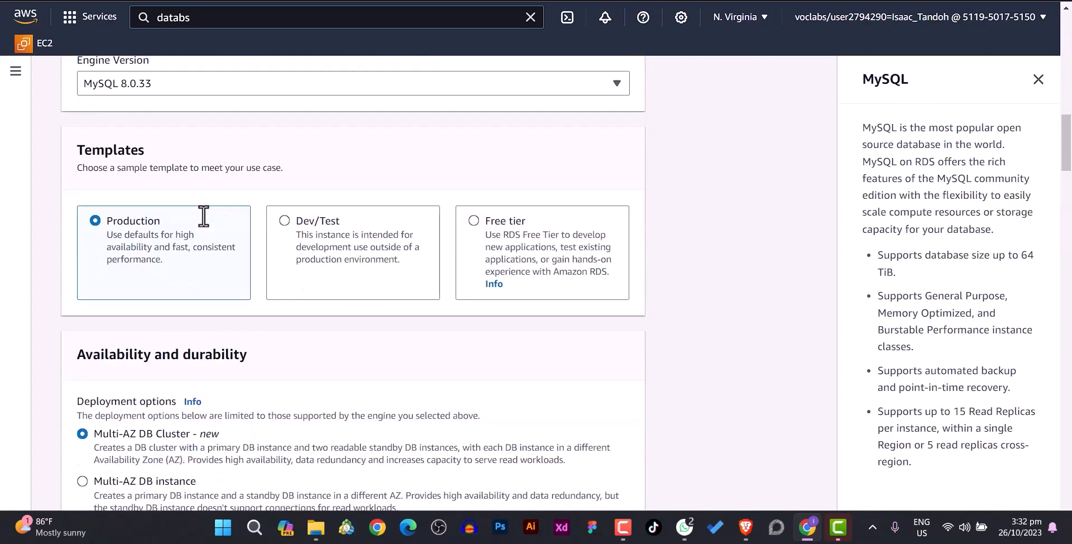
scroll(207, 221, "up", 15)
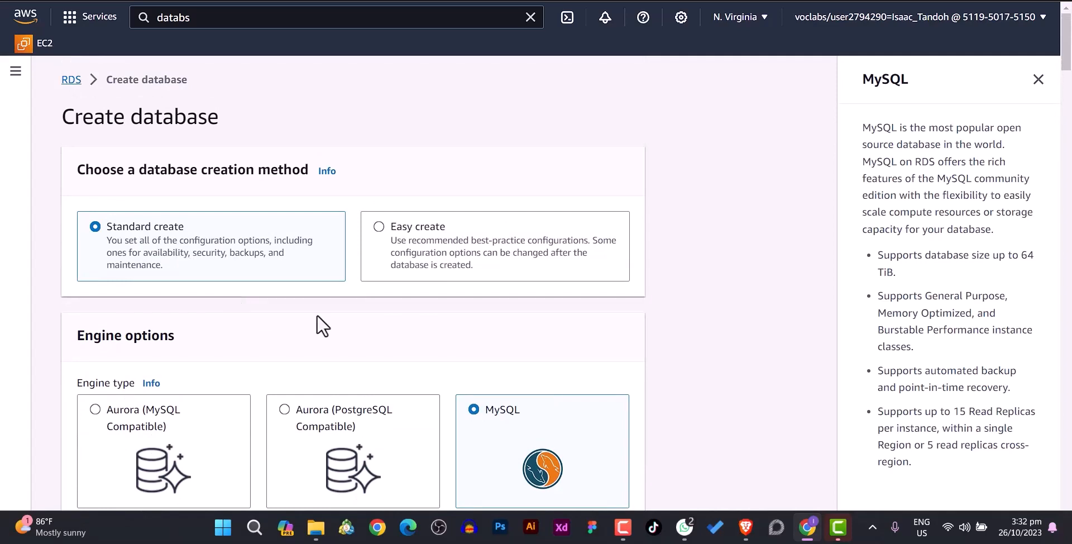
scroll(335, 329, "down", 1)
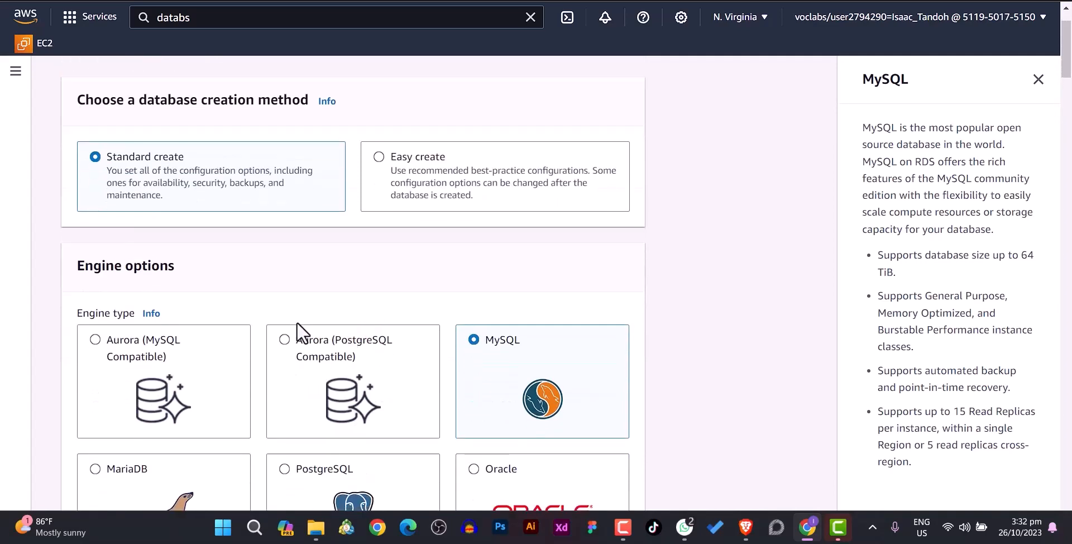
scroll(296, 322, "down", 2)
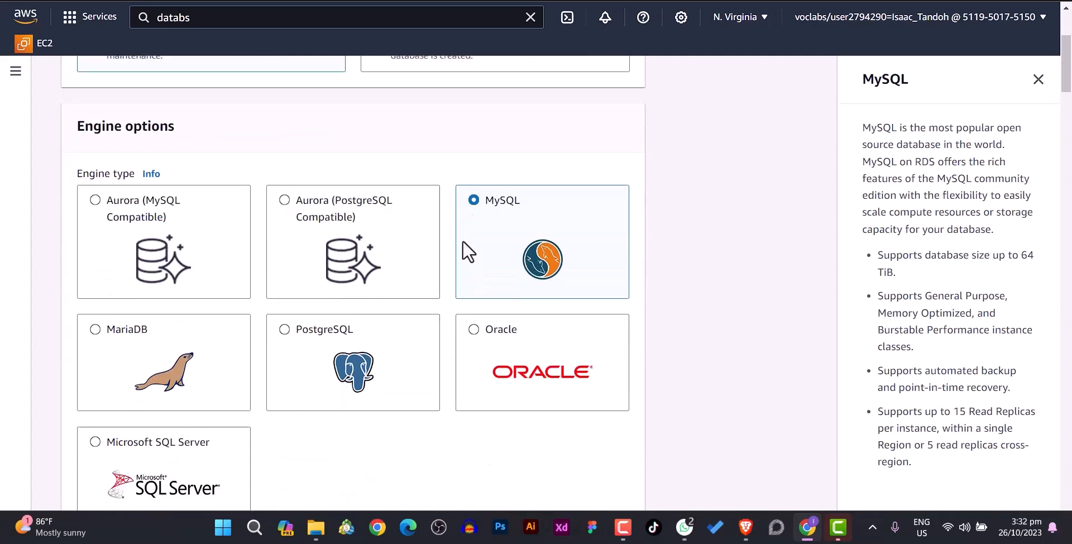
scroll(468, 257, "down", 1)
scroll(468, 266, "down", 5)
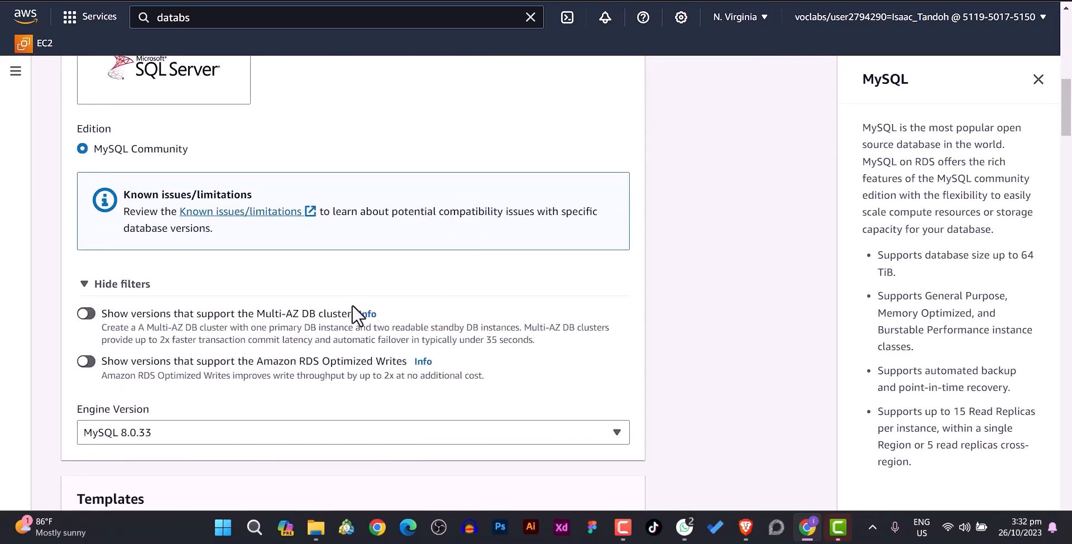
scroll(352, 305, "down", 2)
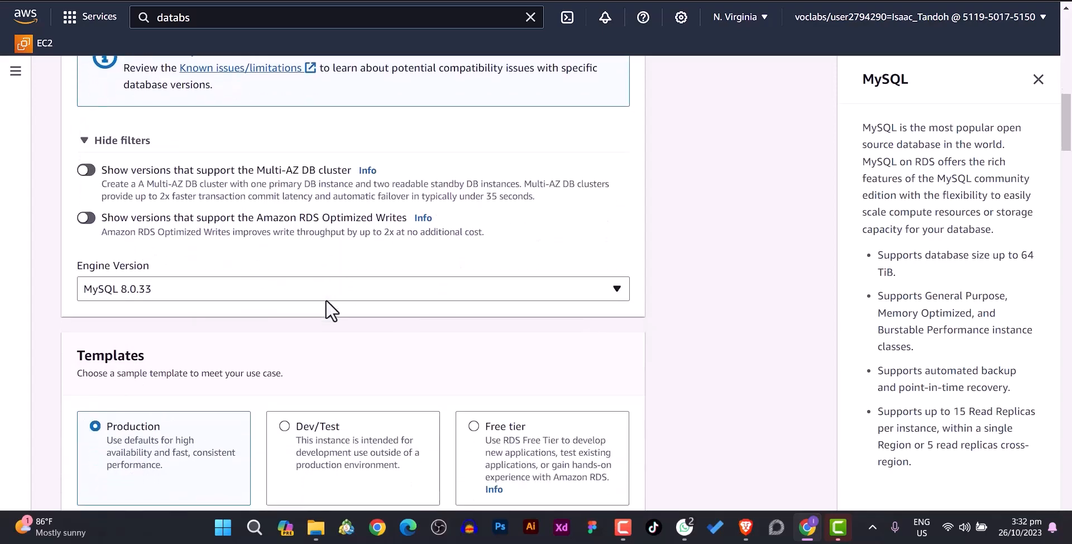
scroll(326, 300, "down", 2)
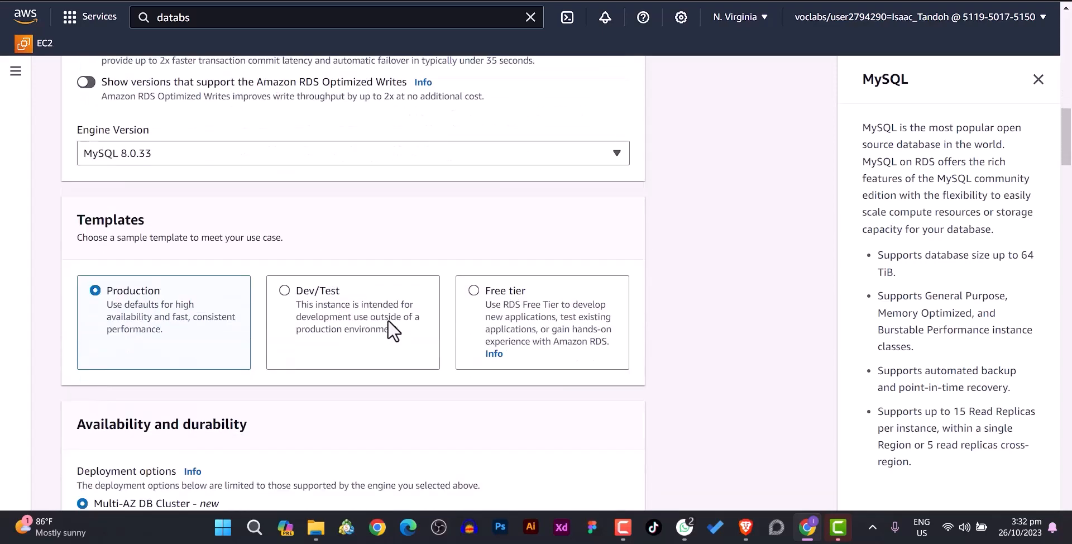
left_click(284, 289)
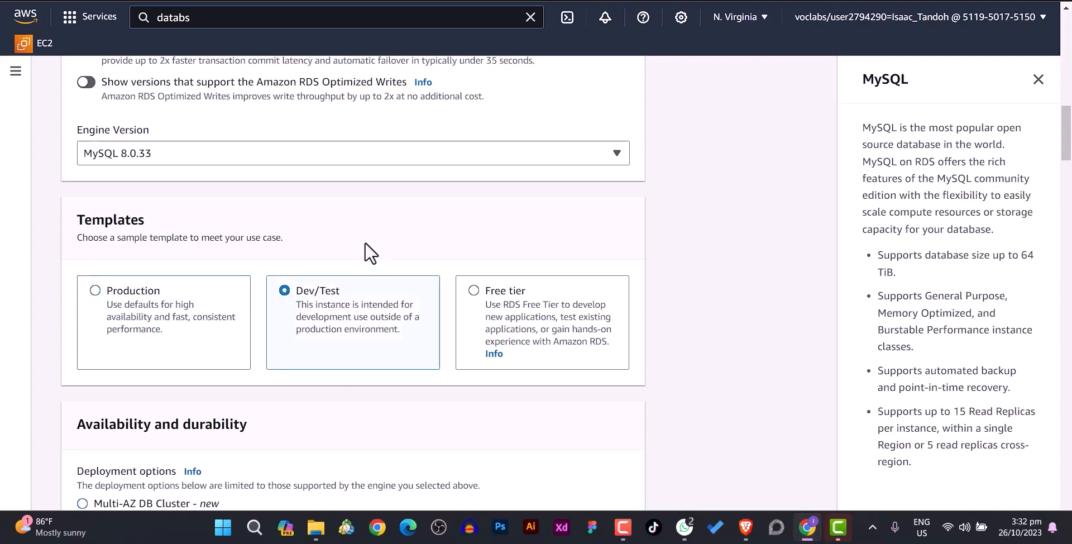
- Set the deployment option to Multi-AZ DB instance
scroll(368, 243, "down", 1)
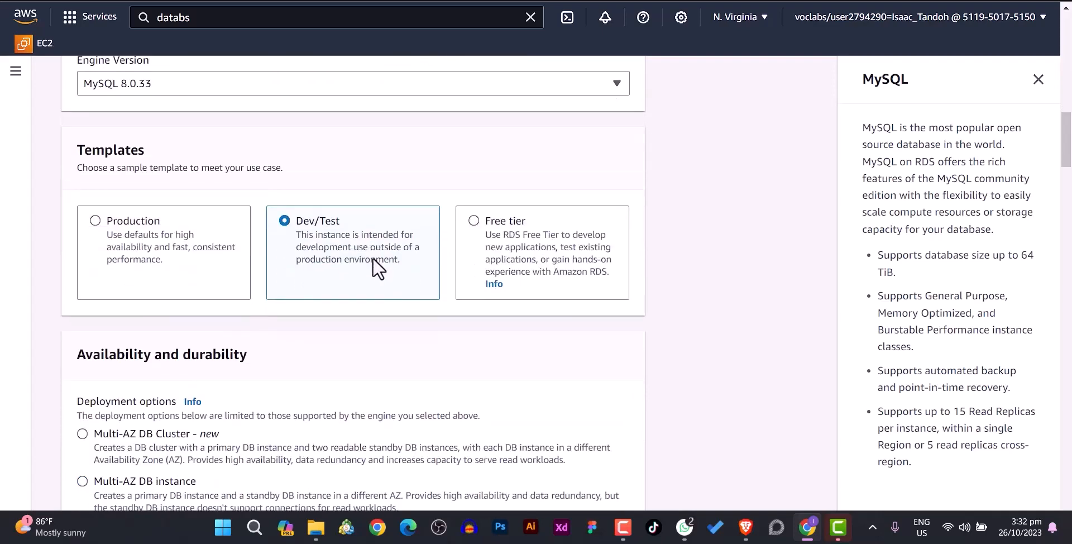
scroll(403, 313, "down", 2)
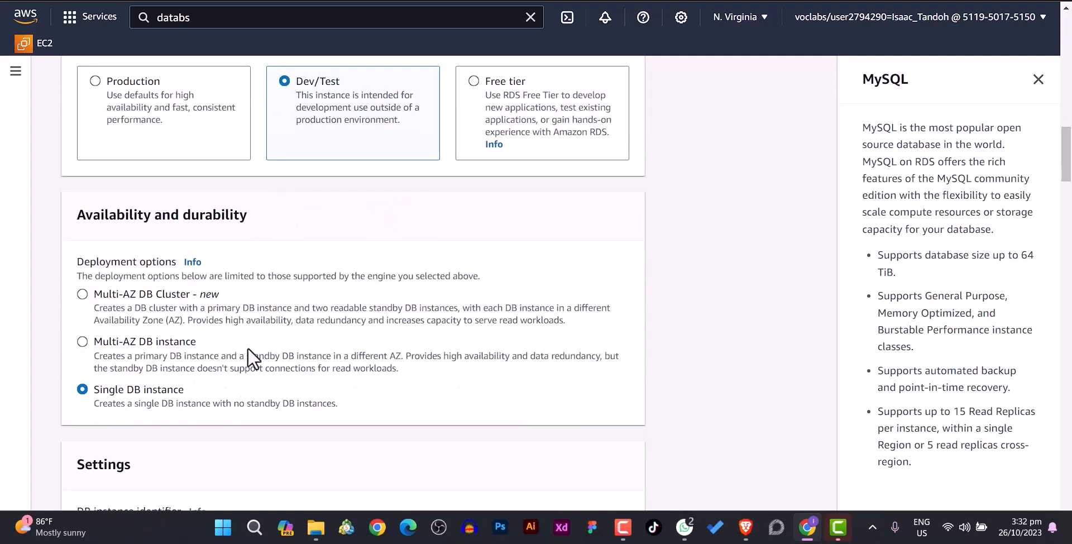
left_click(82, 341)
scroll(167, 335, "down", 2)
scroll(293, 368, "down", 1)
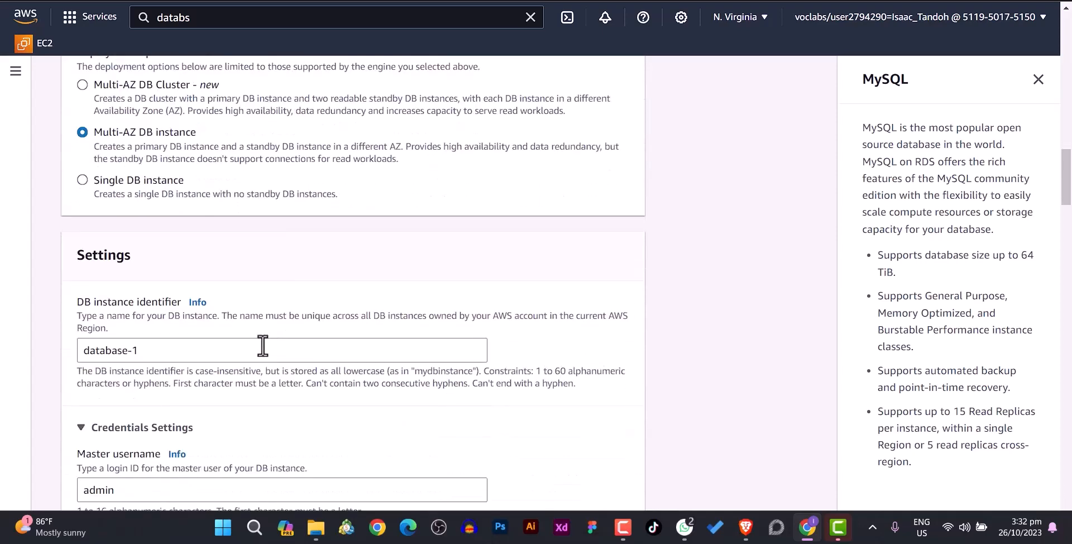
- Replace the DB instance identifier database-1 with lab-db
left_click_drag(174, 352, 56, 348)
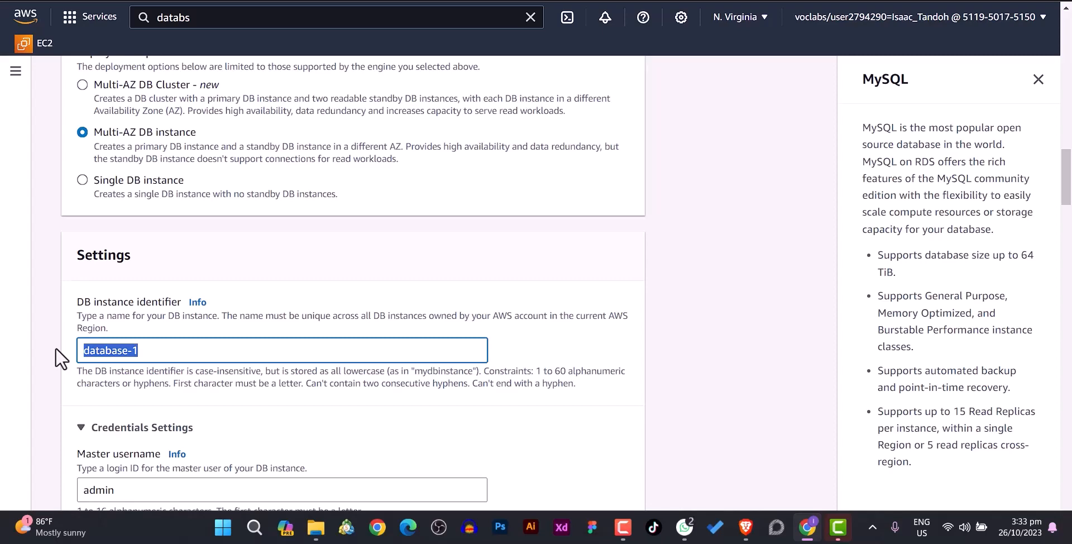
type("lab-")
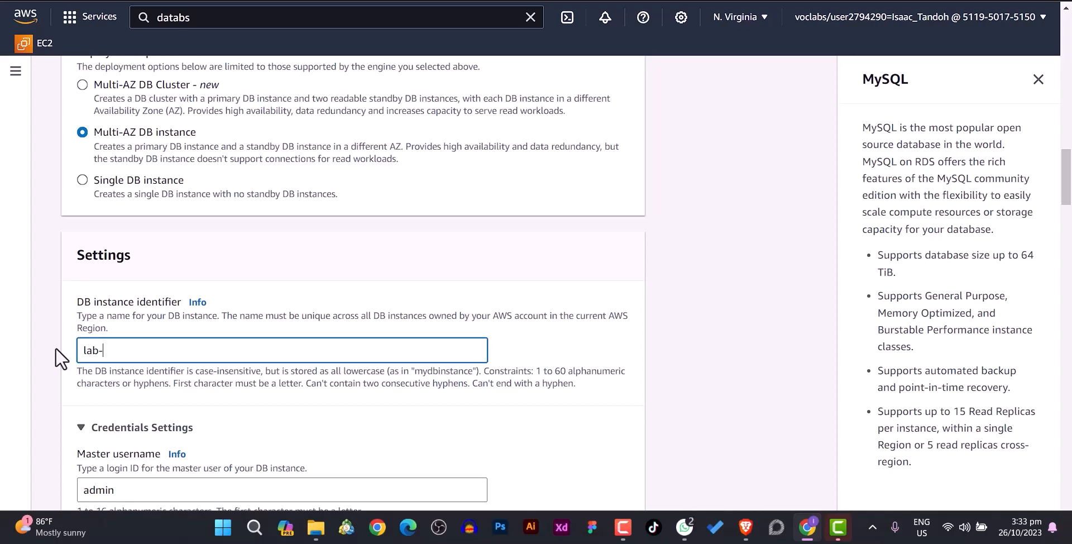
type("db")
scroll(312, 390, "down", 4)
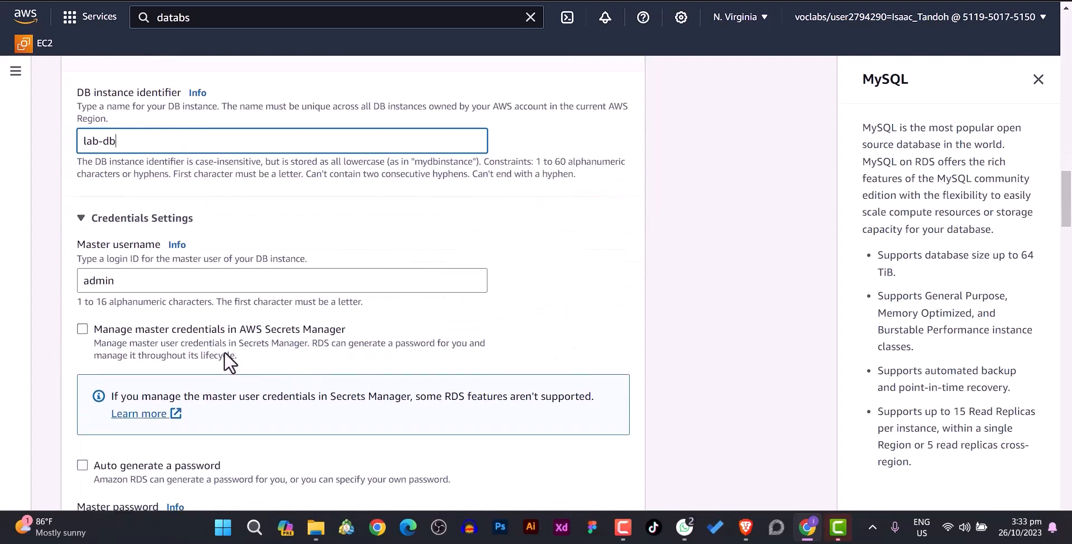
left_click_drag(78, 282, 120, 282)
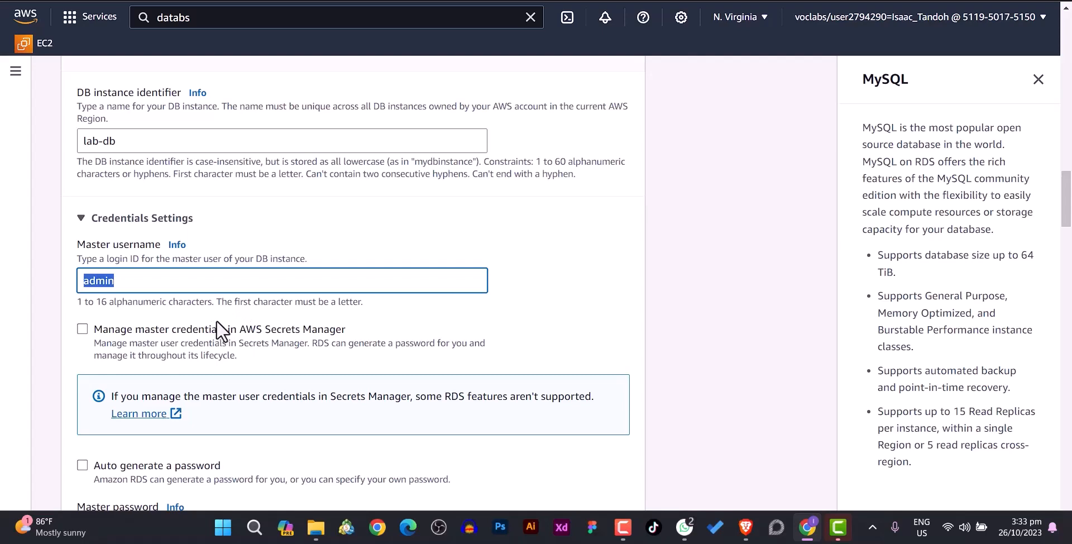
- Enter an eight-character master password, correcting the initial typo
scroll(221, 329, "down", 1)
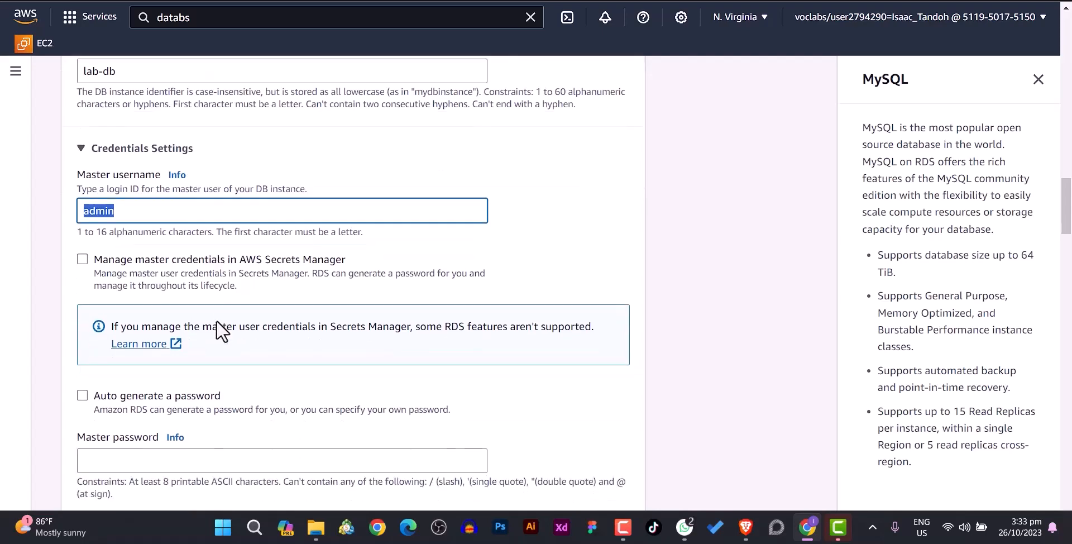
left_click(137, 463)
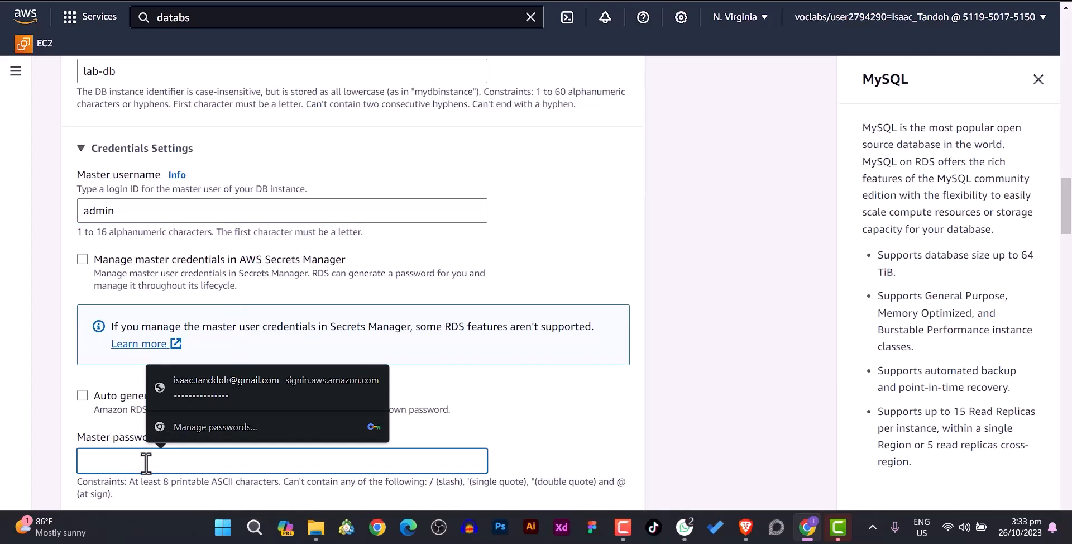
type("••••••")
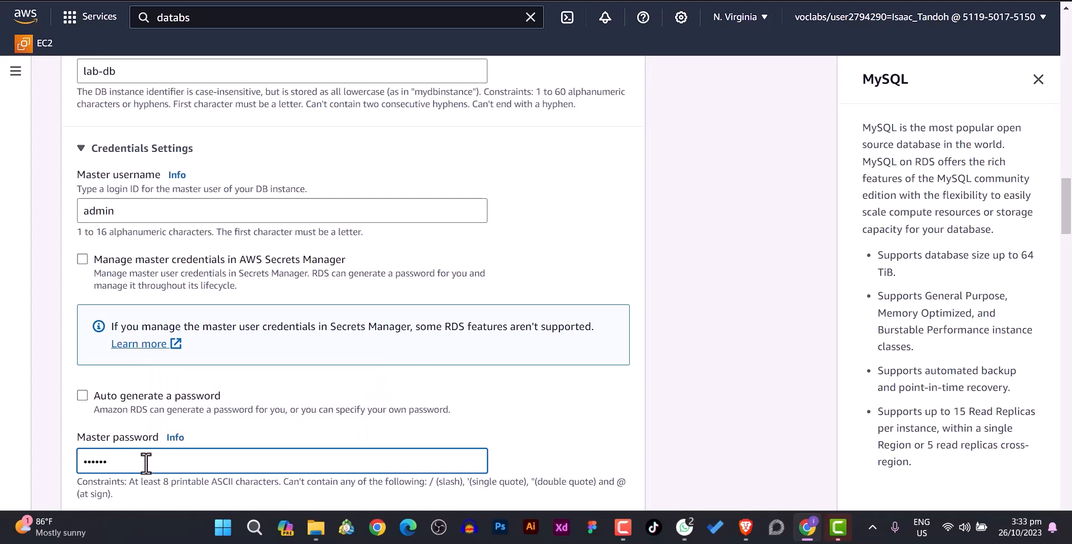
key("BackSpace")
key("BackSpace")
key("BackSpace")
key("BackSpace")
key("BackSpace")
key("BackSpace")
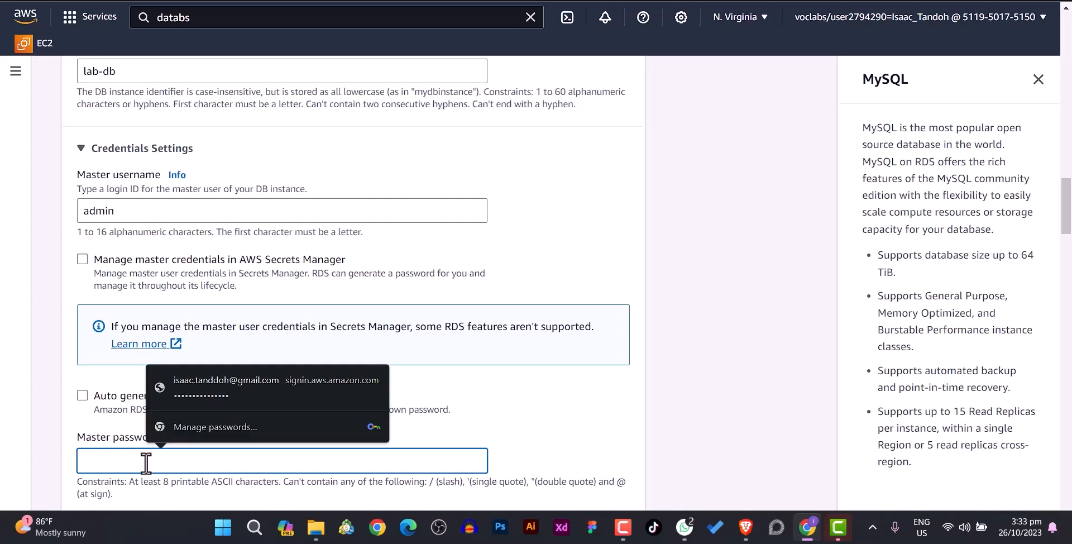
type("••••••••")
key("BackSpace")
key("BackSpace")
key("BackSpace")
key("BackSpace")
key("BackSpace")
key("BackSpace")
key("BackSpace")
key("BackSpace")
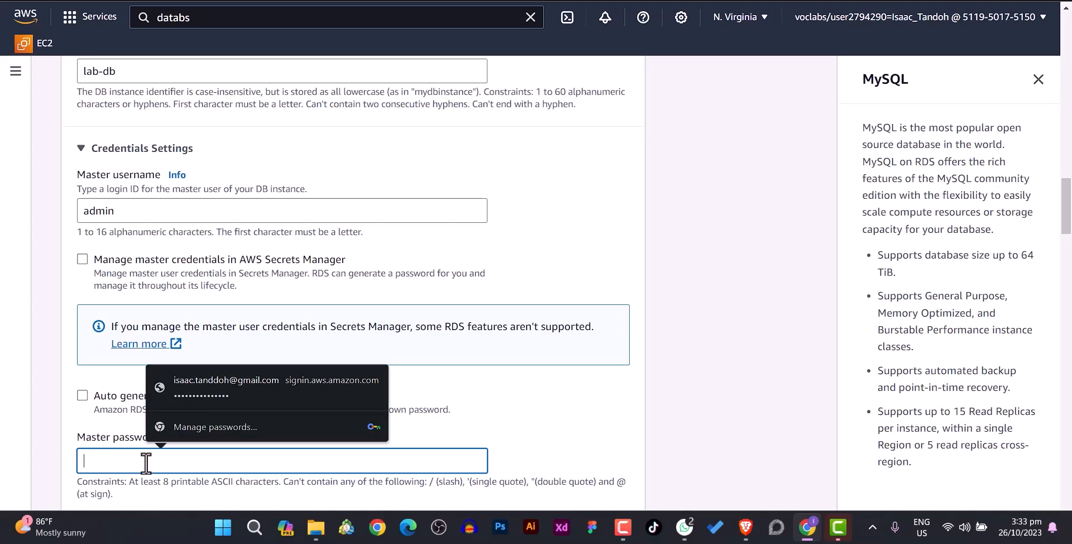
type("••••")
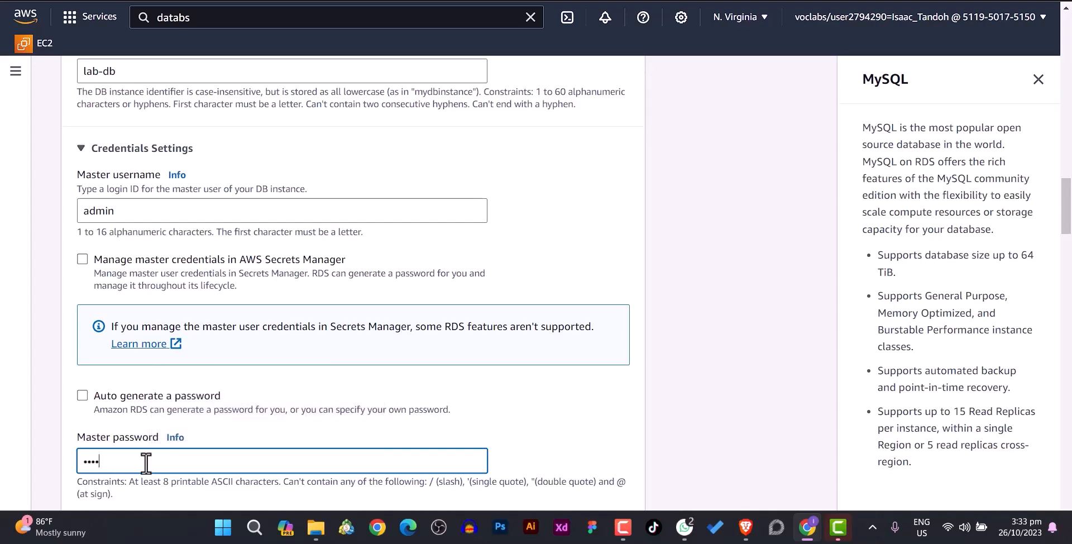
type("••••")
- Fill in Confirm master password and retype both fields so they match
scroll(217, 381, "down", 3)
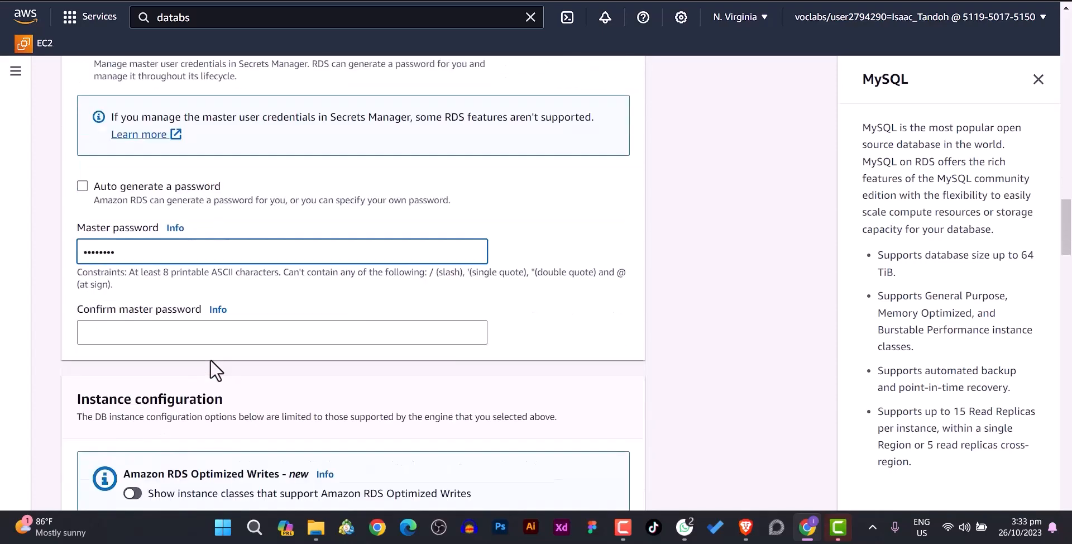
left_click(140, 333)
type("•••••••")
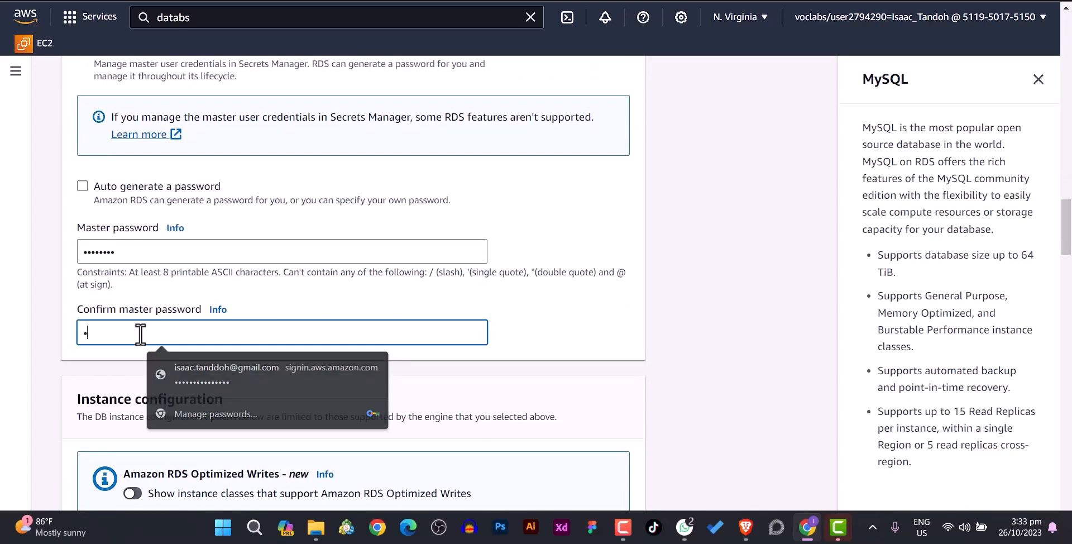
type("•")
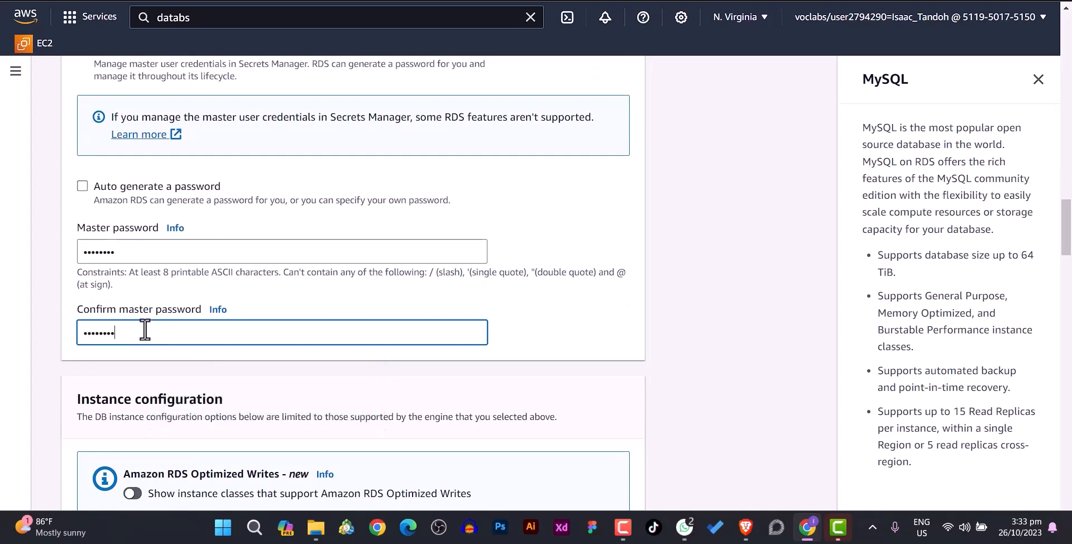
left_click_drag(134, 252, 36, 258)
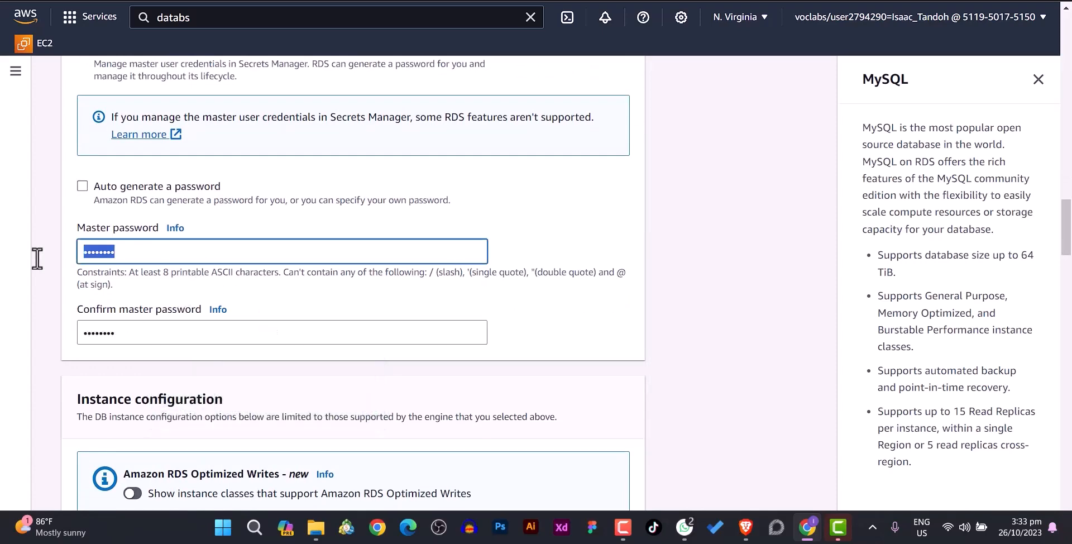
type("••••")
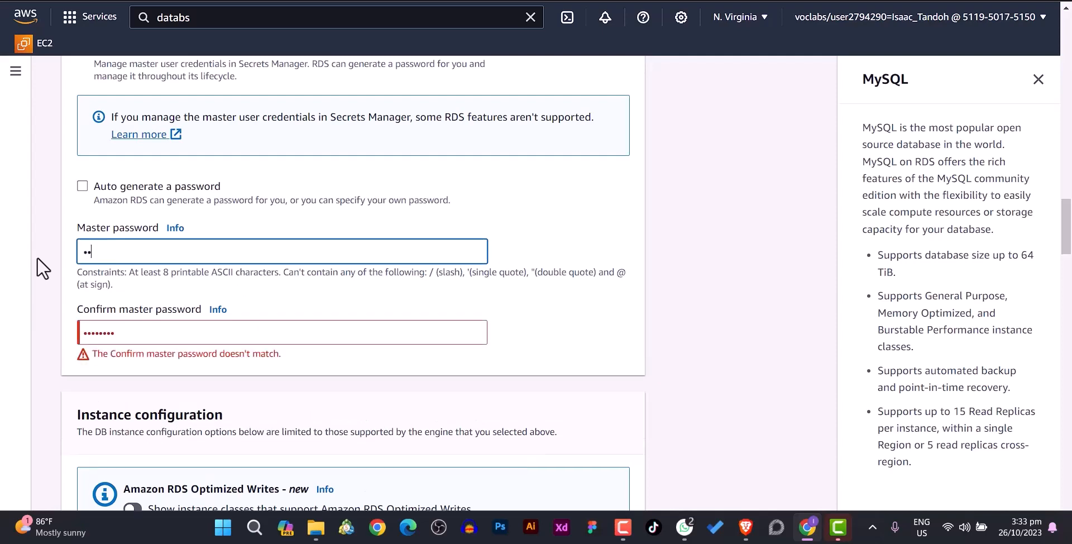
type("••••")
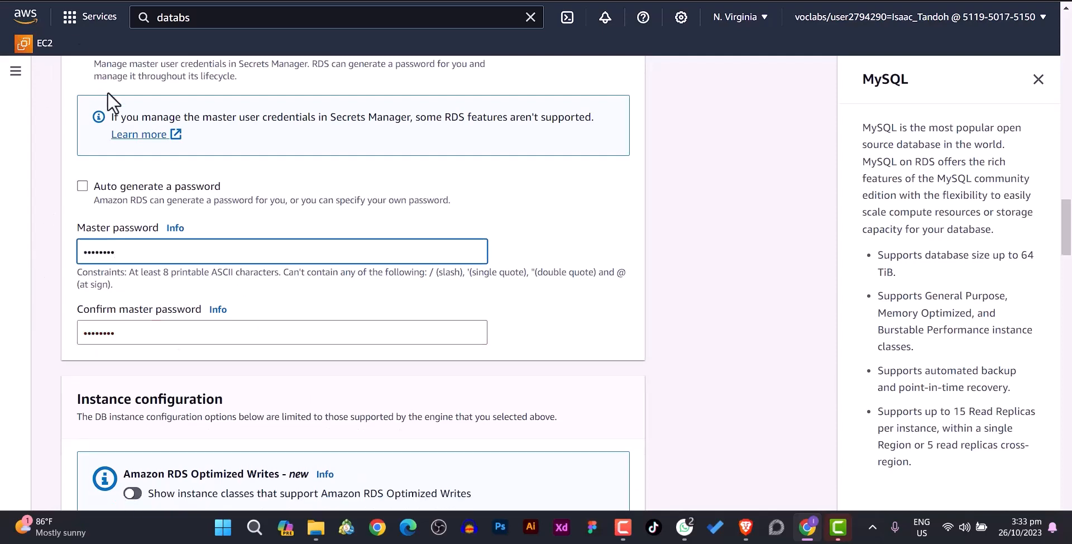
left_click_drag(125, 335, 72, 338)
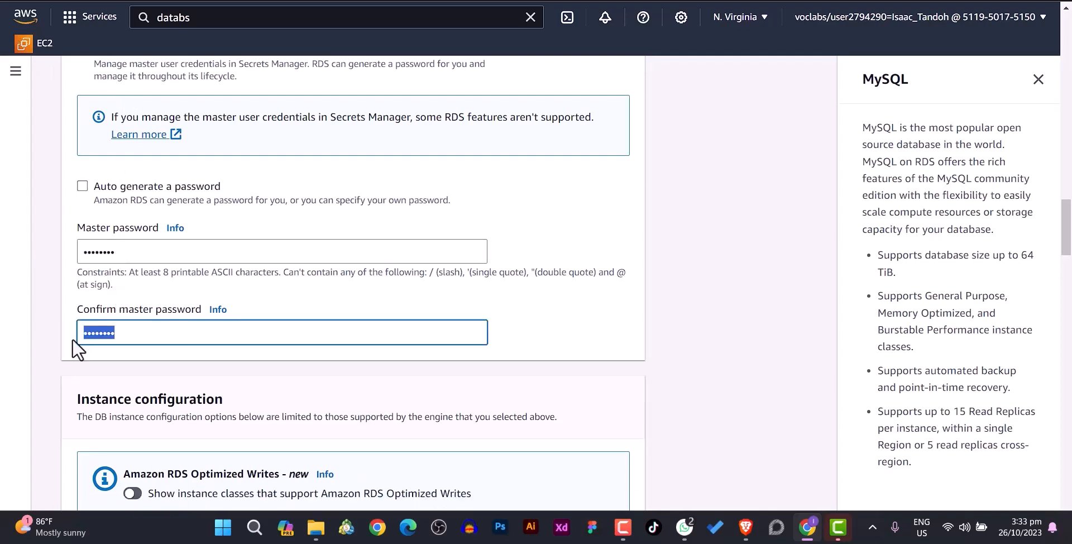
type("••••••••")
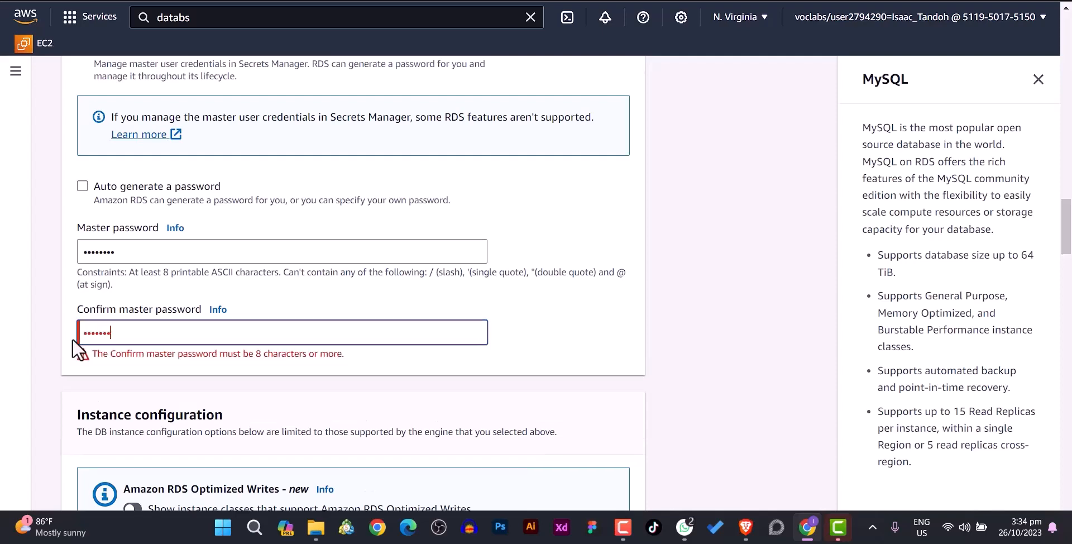
scroll(346, 335, "down", 1)
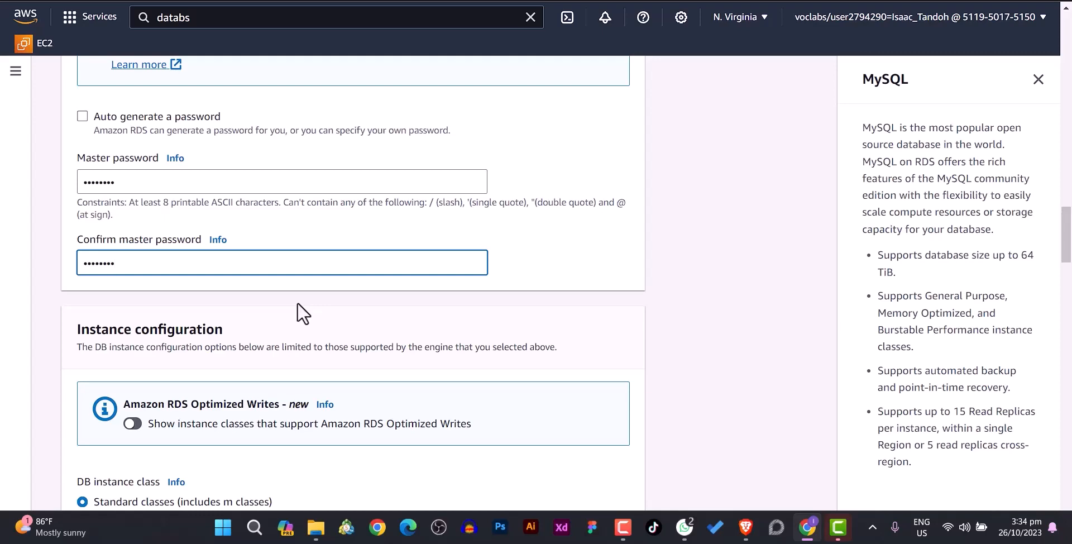
- Select Burstable classes so the instance class is db.t3.micro
scroll(297, 302, "down", 2)
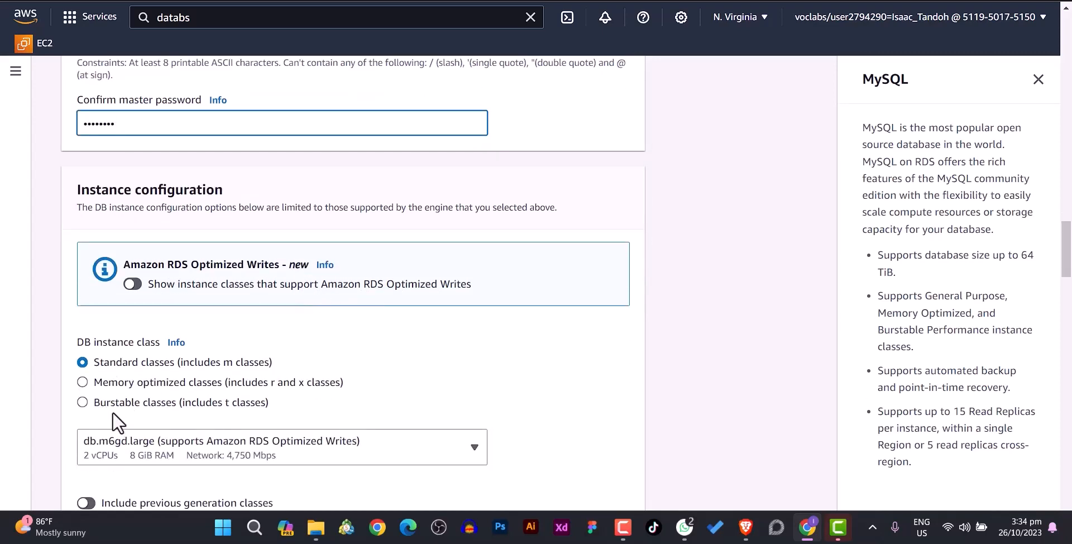
left_click(83, 406)
left_click(82, 402)
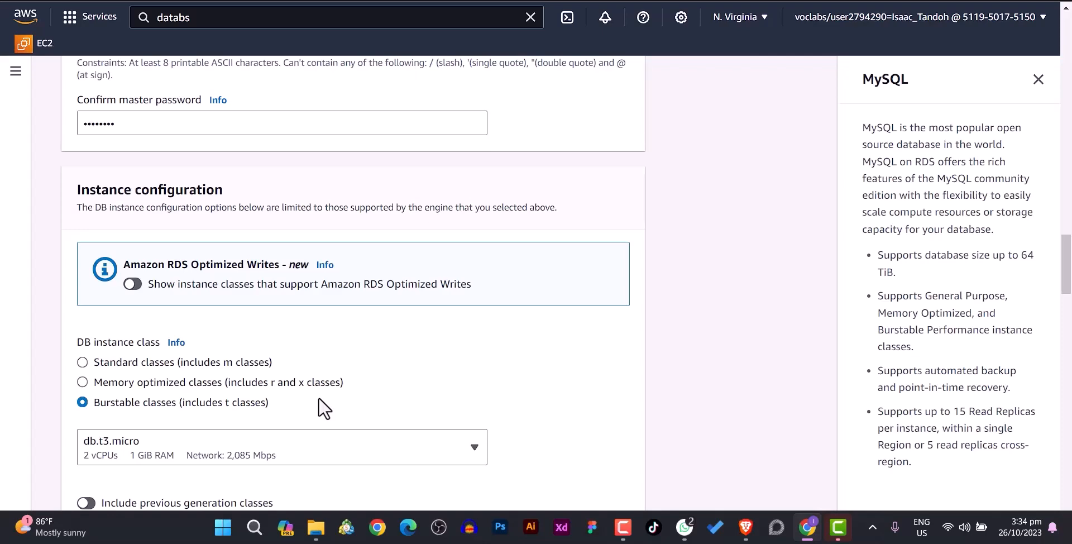
scroll(323, 406, "down", 3)
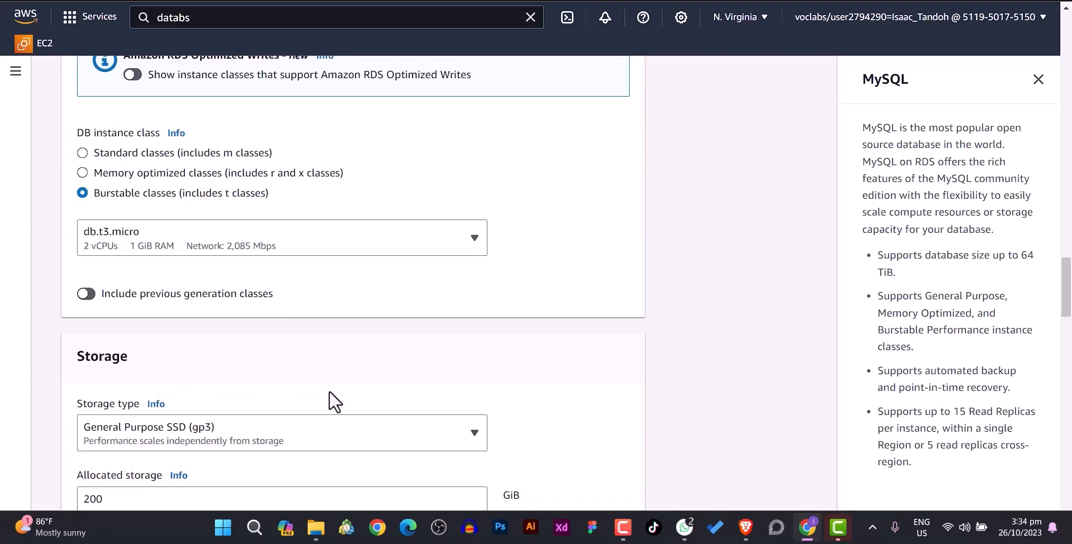
scroll(329, 390, "down", 1)
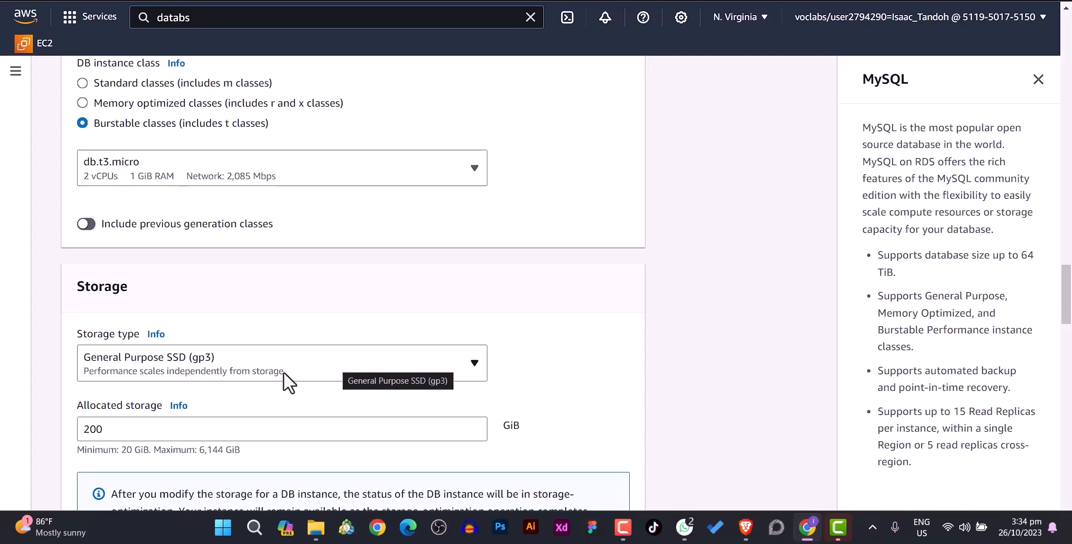
- Change the allocated storage from 200 to 20 GiB
left_click_drag(106, 429, 67, 437)
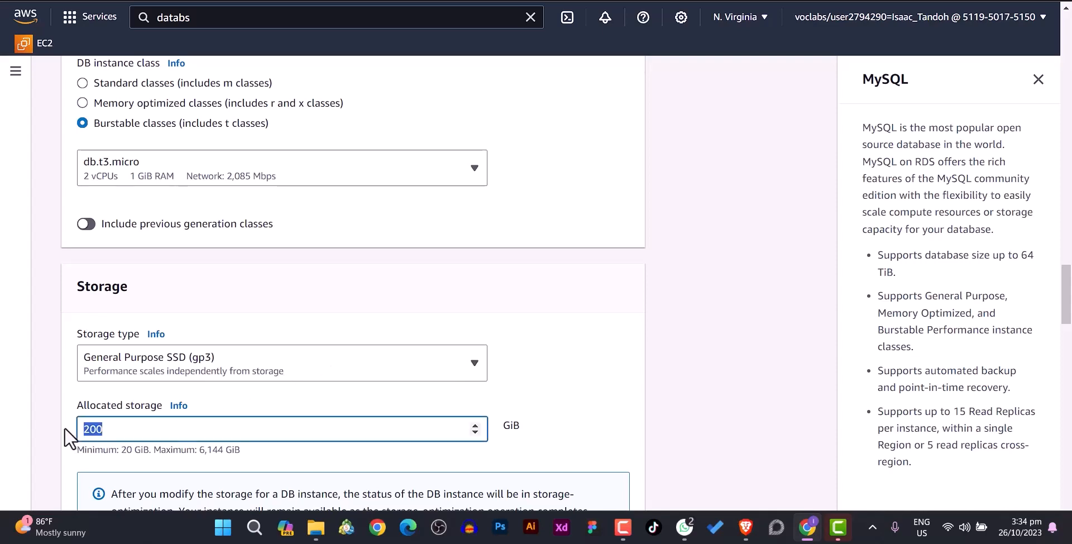
type("20")
scroll(520, 391, "down", 1)
scroll(517, 385, "down", 2)
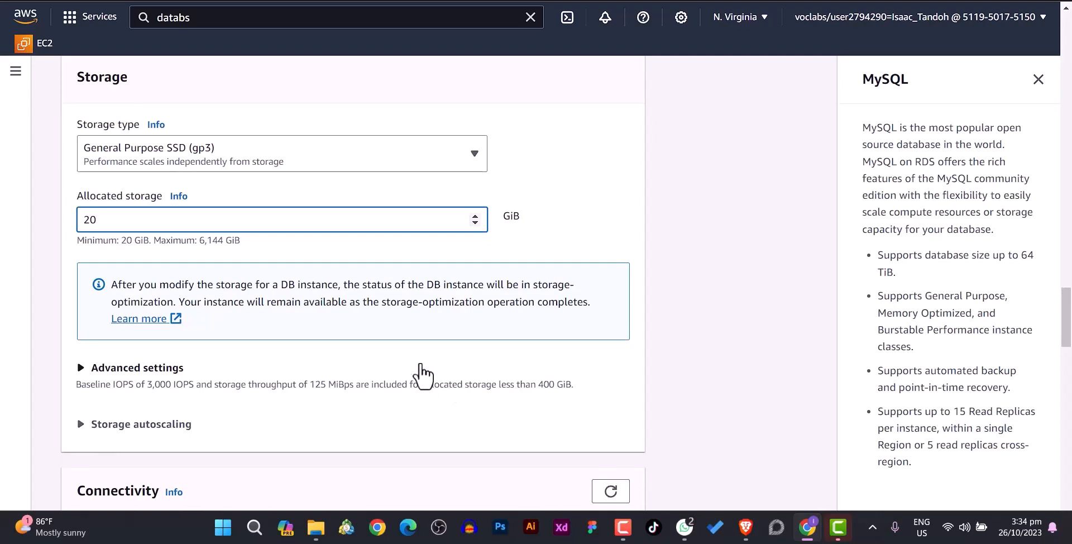
scroll(251, 279, "up", 1)
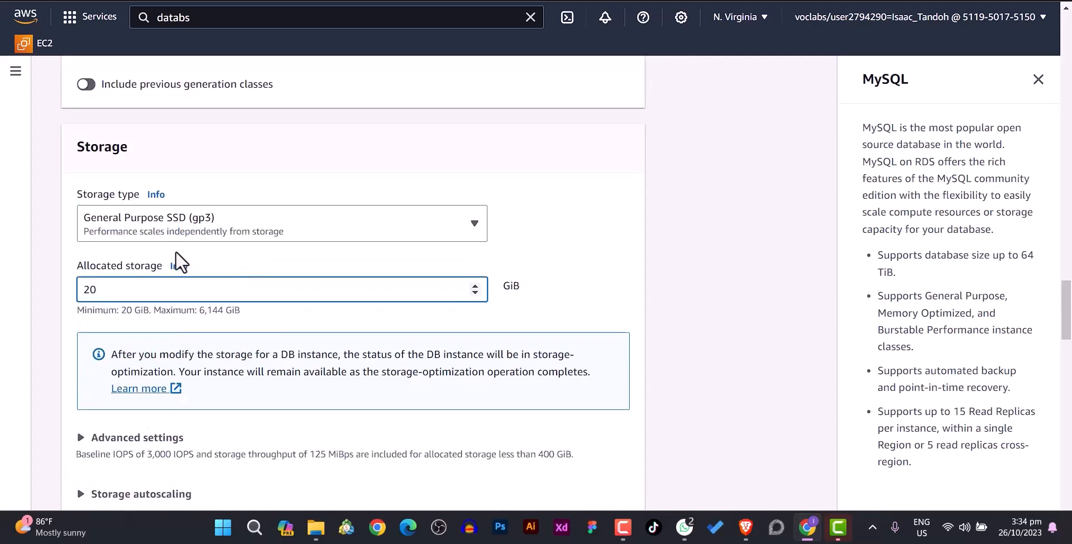
scroll(175, 251, "down", 3)
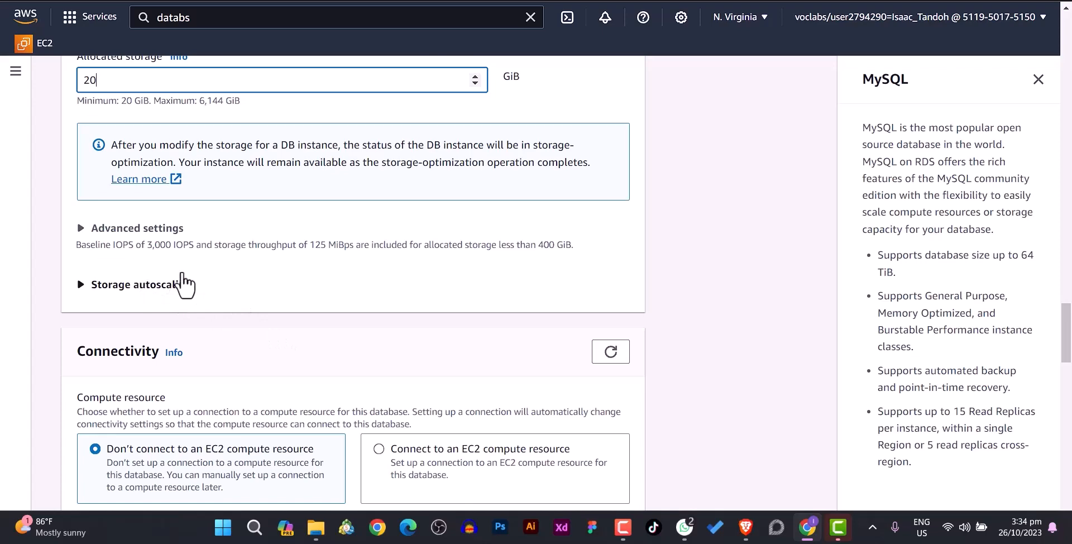
- Leave the Storage autoscaling and advanced storage settings collapsed
left_click(83, 287)
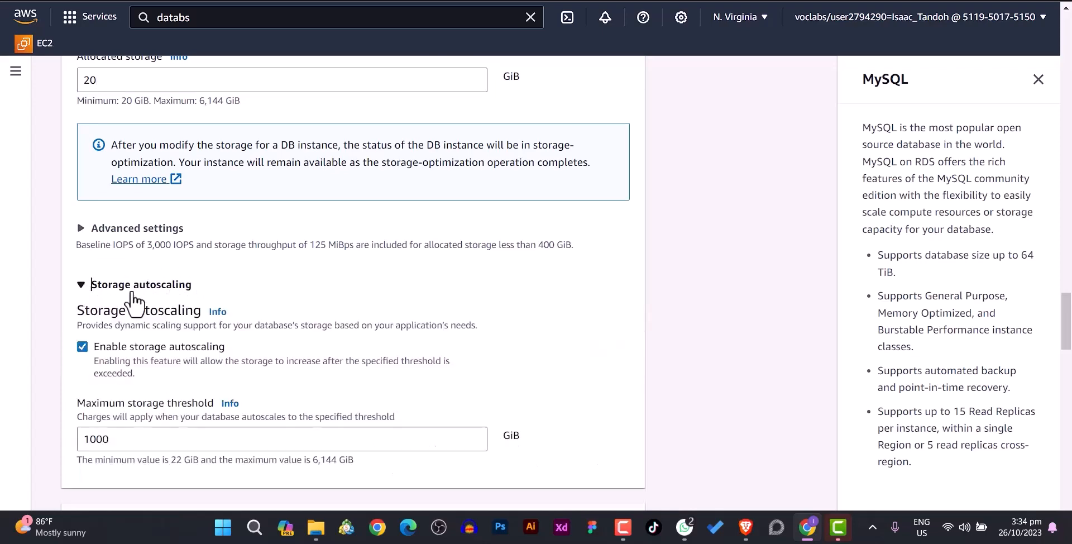
left_click(85, 286)
left_click(94, 237)
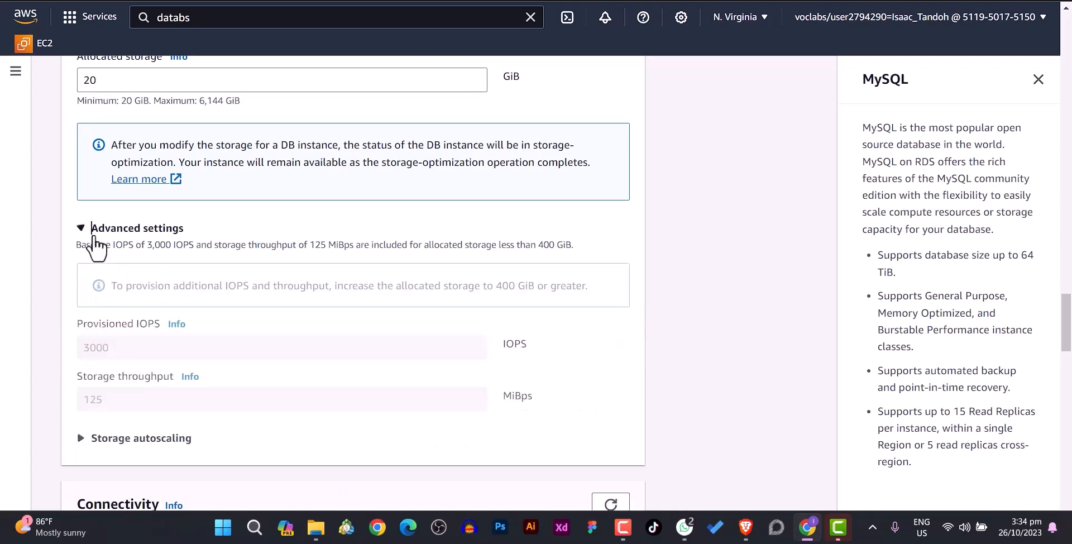
left_click(87, 235)
scroll(237, 302, "down", 2)
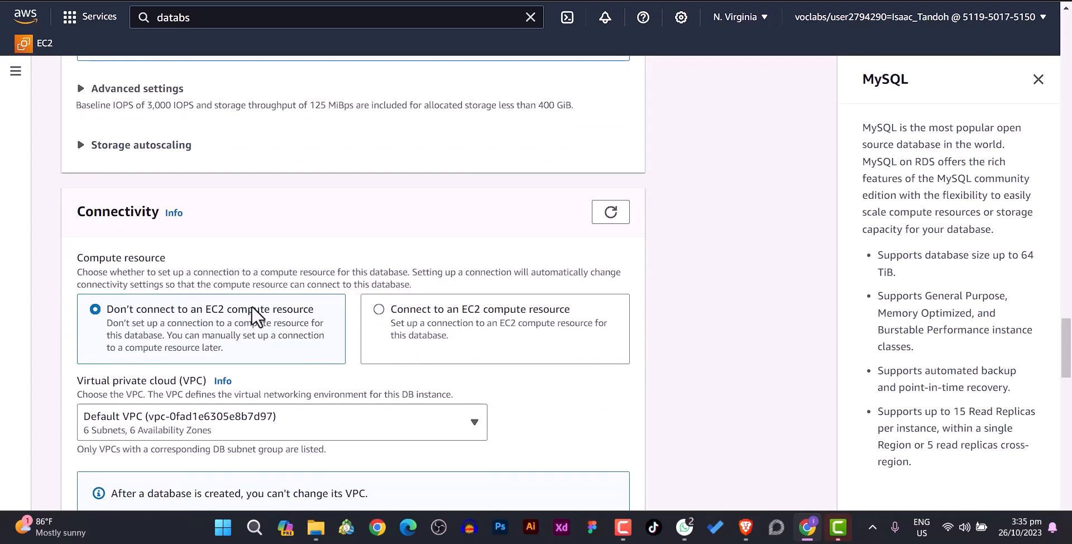
- Choose Lab VPC and keep db-subnet-group as the DB subnet group
scroll(270, 309, "down", 1)
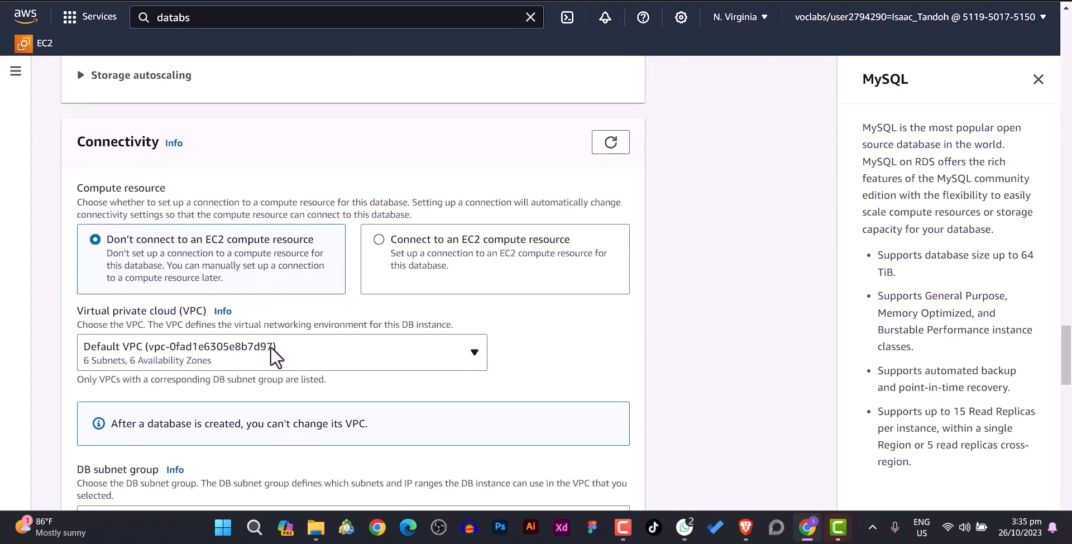
left_click(262, 356)
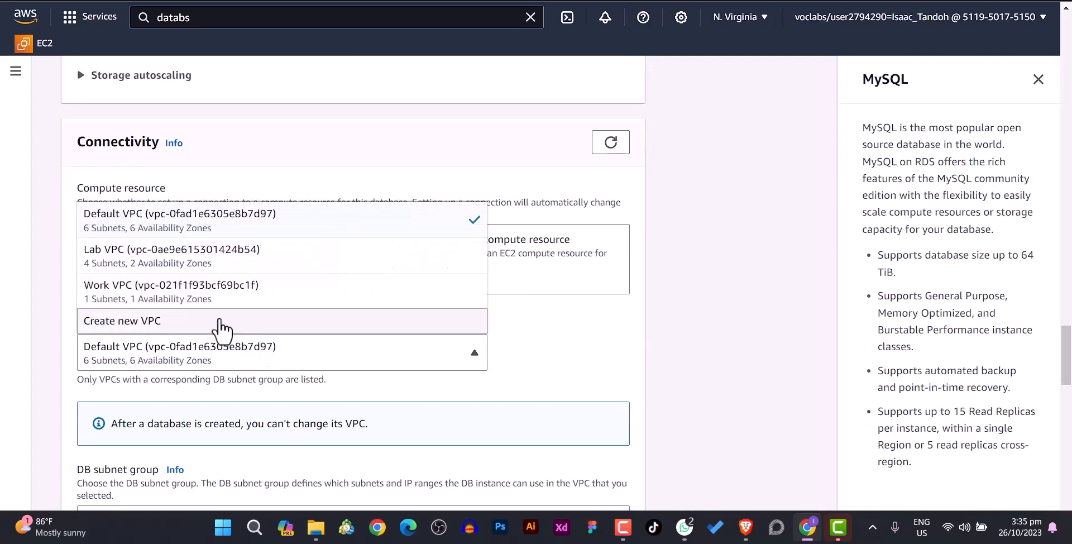
left_click(166, 262)
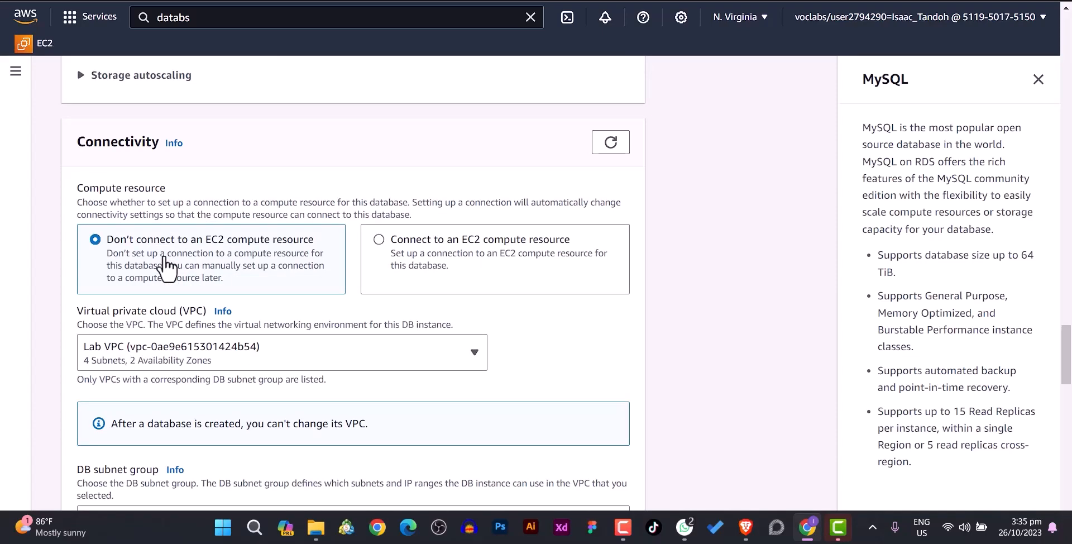
scroll(173, 262, "down", 4)
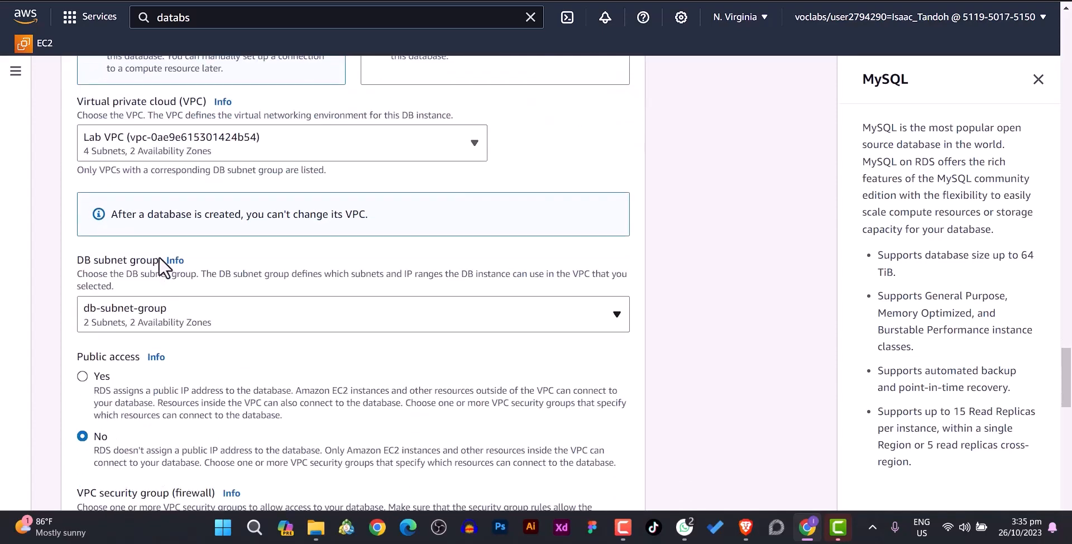
left_click(197, 322)
left_click(168, 354)
scroll(215, 219, "up", 3)
scroll(179, 293, "down", 4)
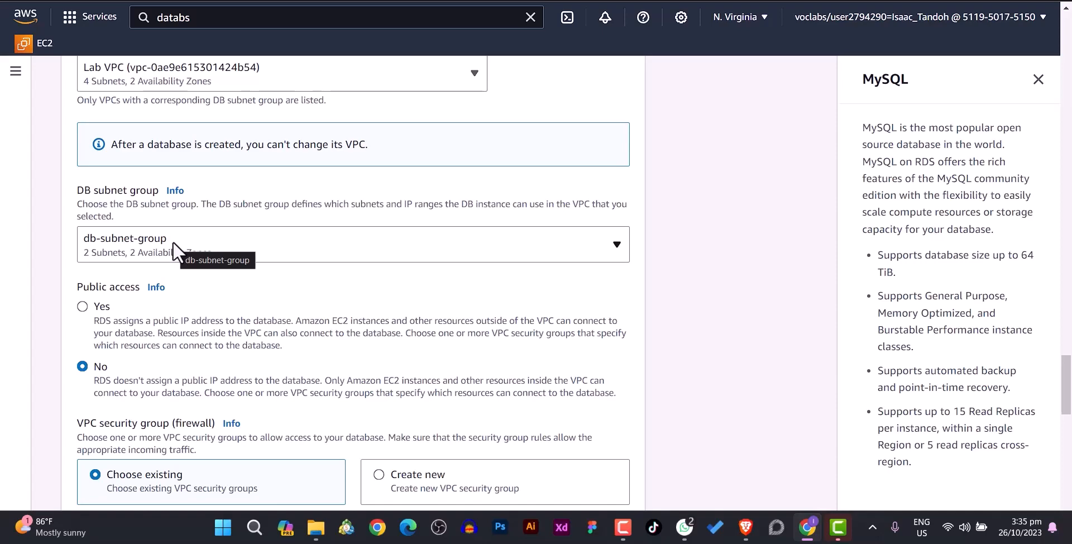
- Replace the default VPC security group with db-sg for the MySQL database
scroll(172, 245, "down", 3)
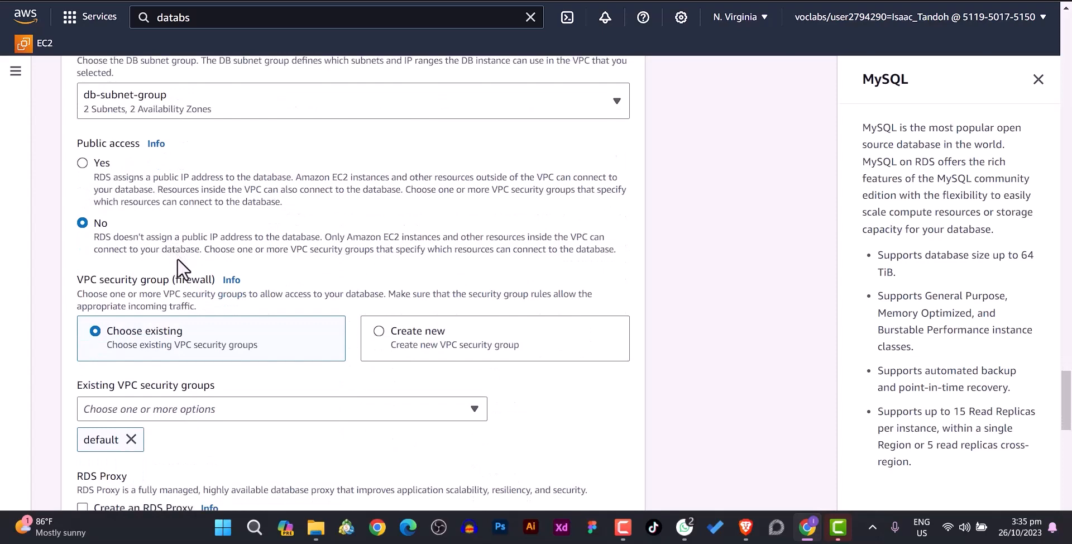
scroll(176, 258, "down", 1)
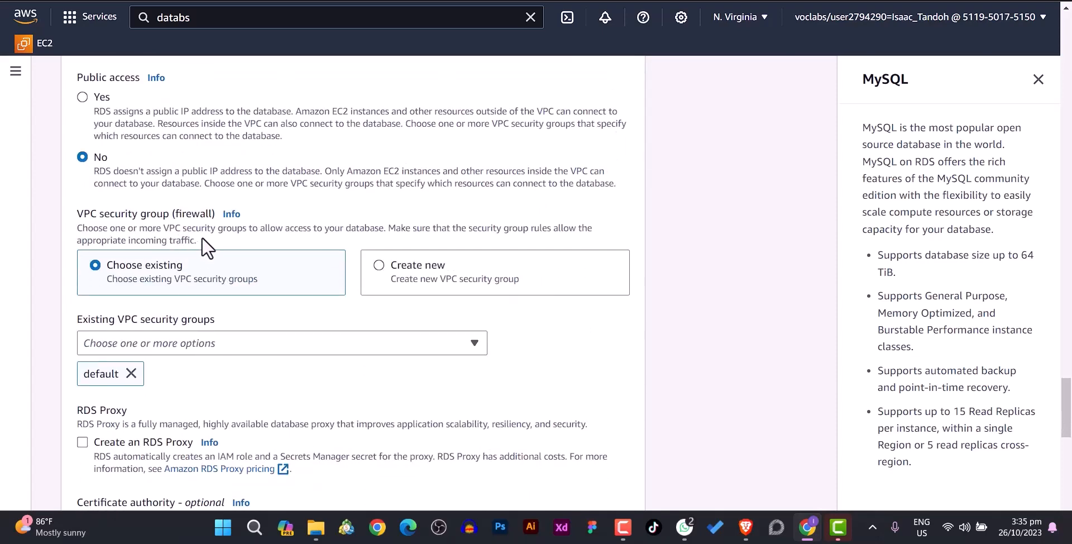
scroll(193, 243, "up", 1)
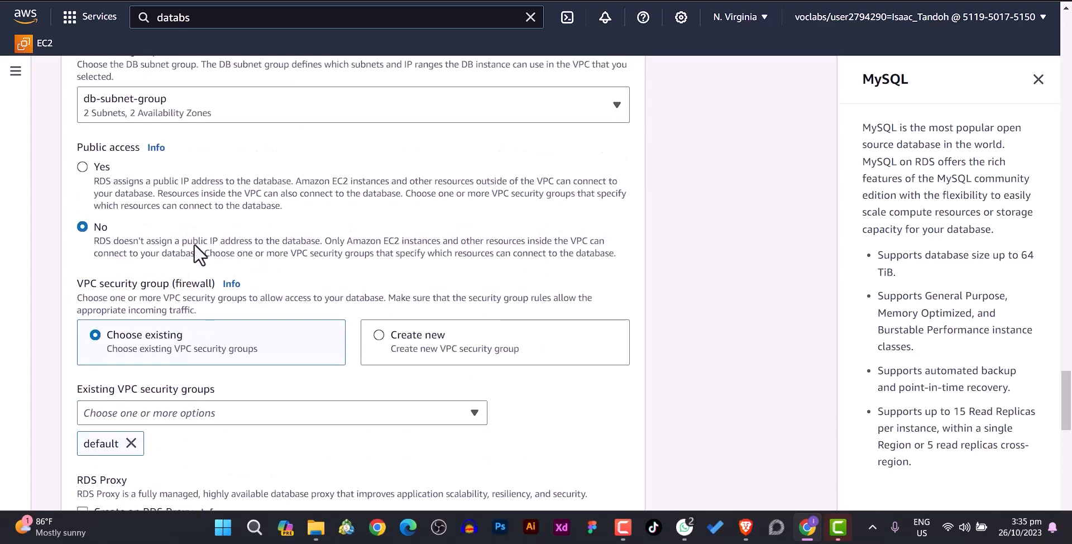
scroll(212, 291, "down", 1)
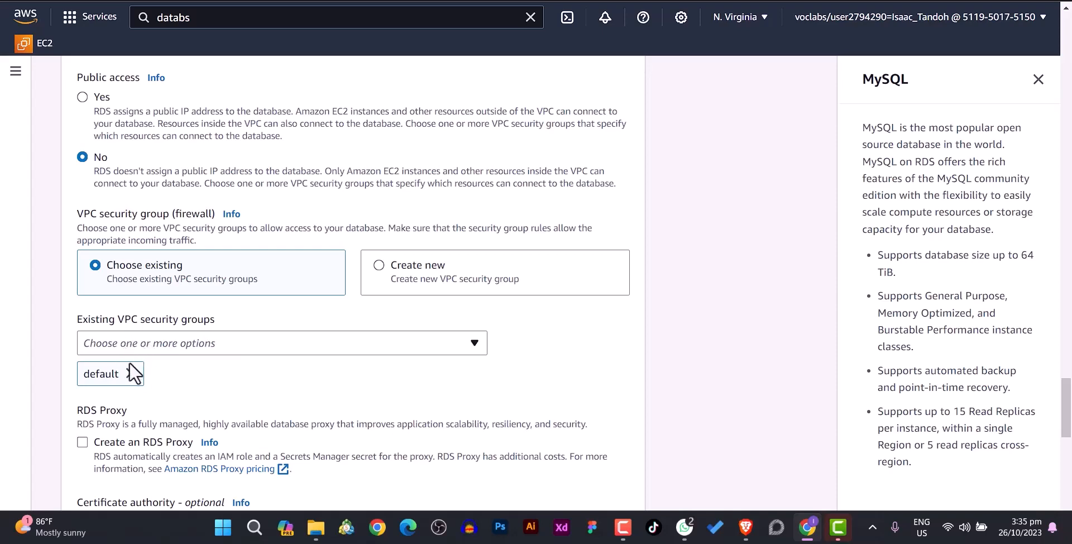
left_click(198, 343)
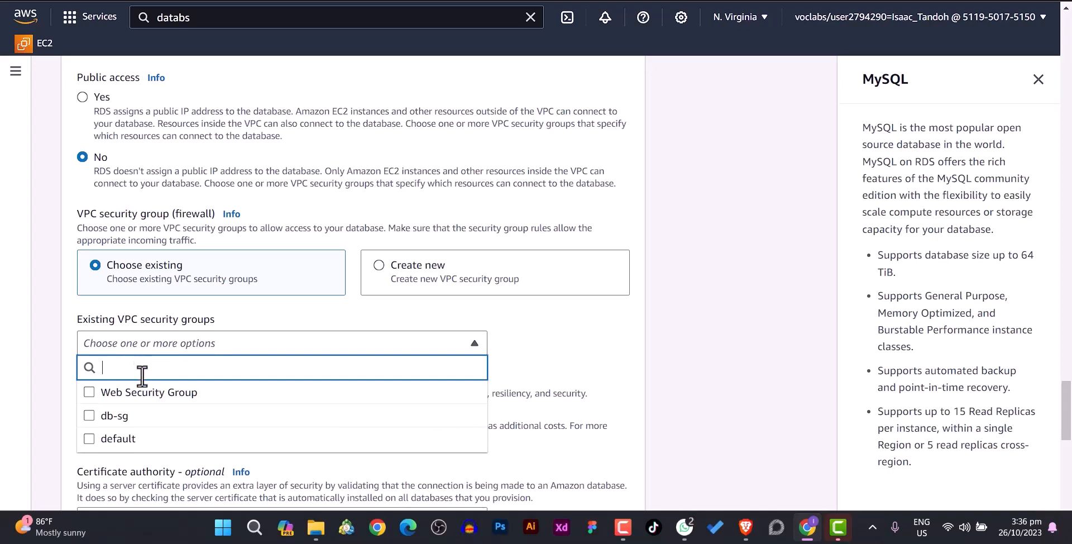
left_click(89, 416)
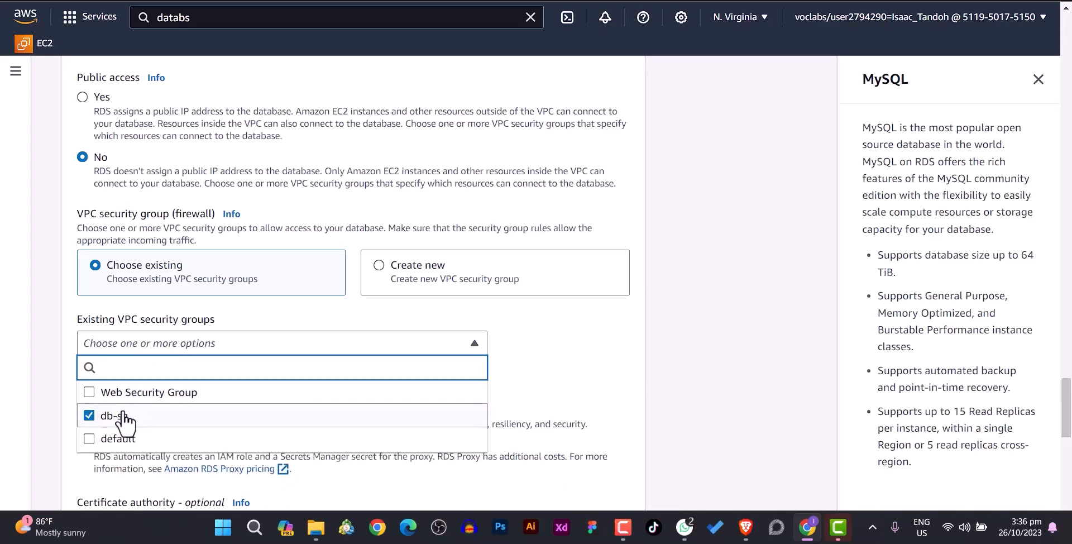
left_click(544, 365)
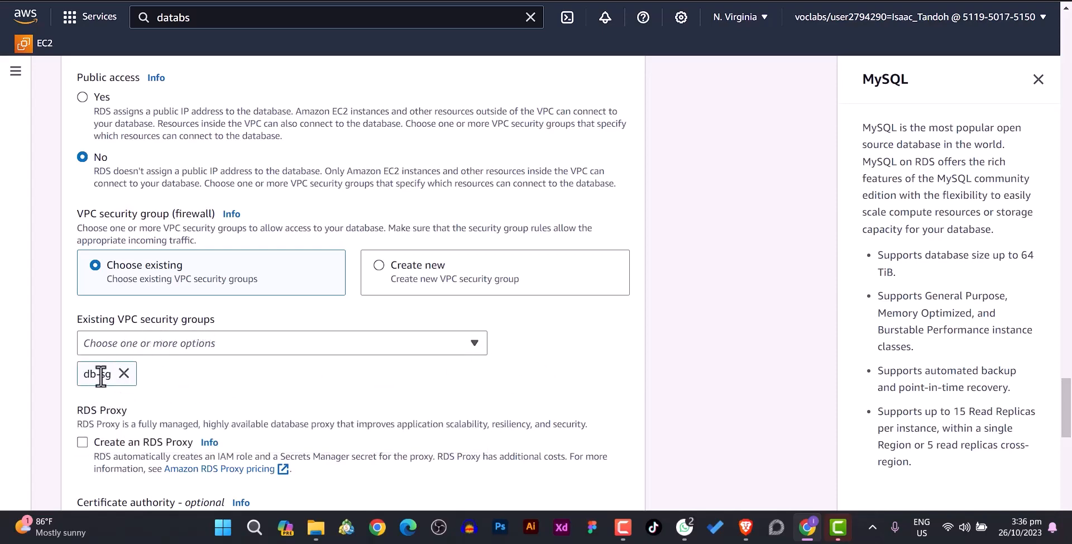
scroll(102, 371, "down", 1)
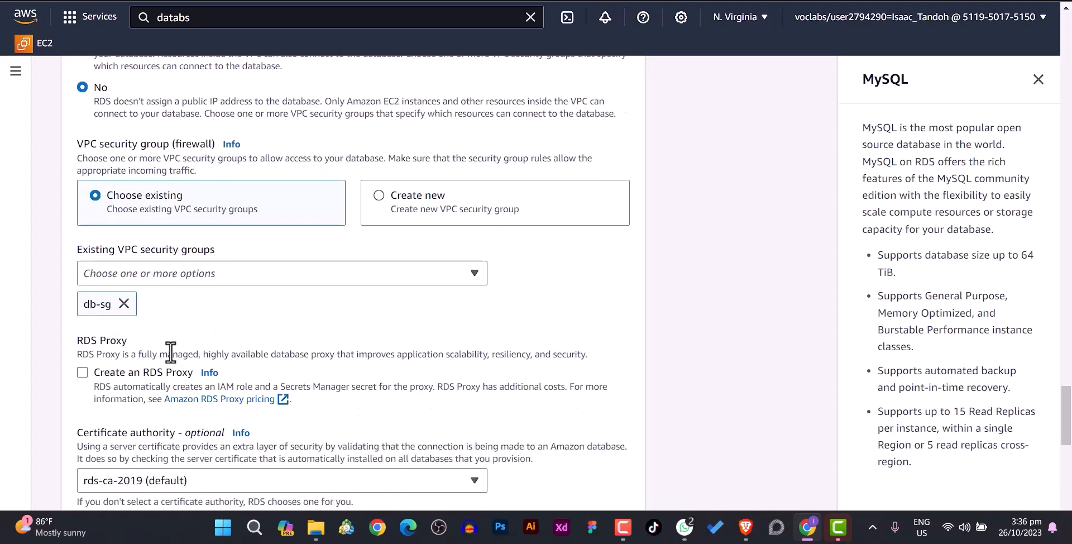
scroll(170, 352, "down", 2)
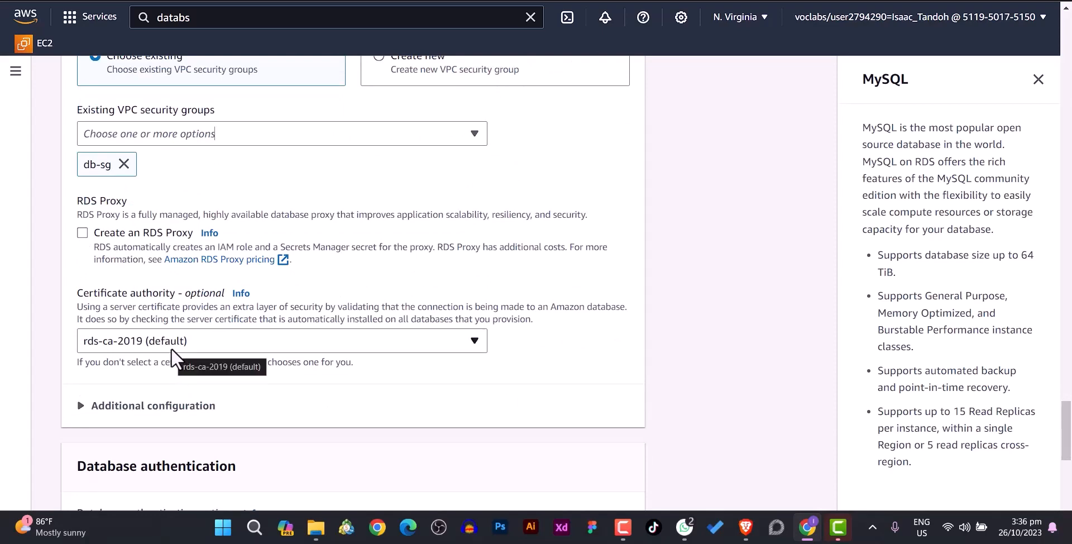
- Expand Additional configuration and clear the Database port field
scroll(171, 347, "up", 5)
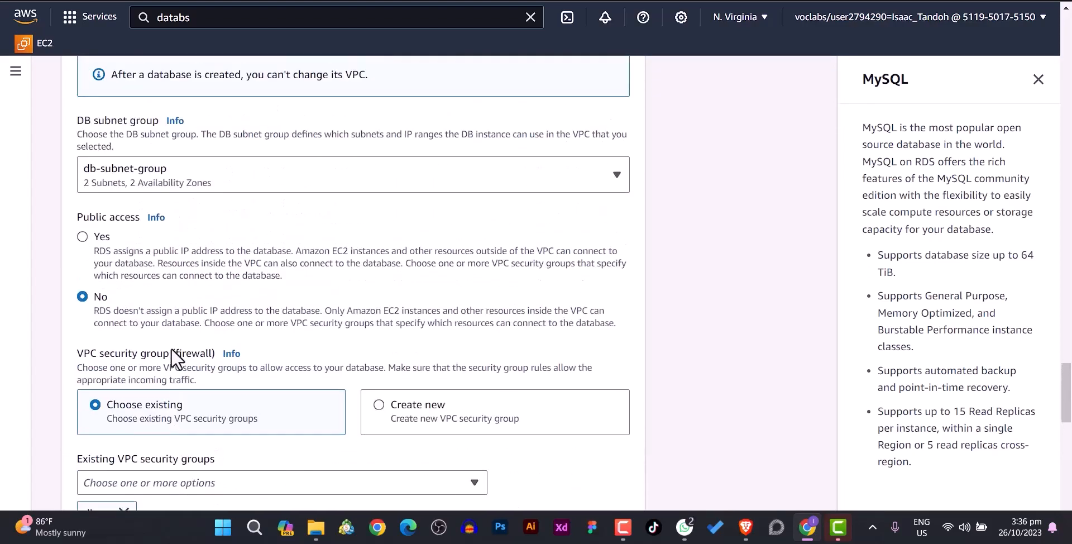
scroll(171, 347, "up", 2)
scroll(170, 348, "down", 8)
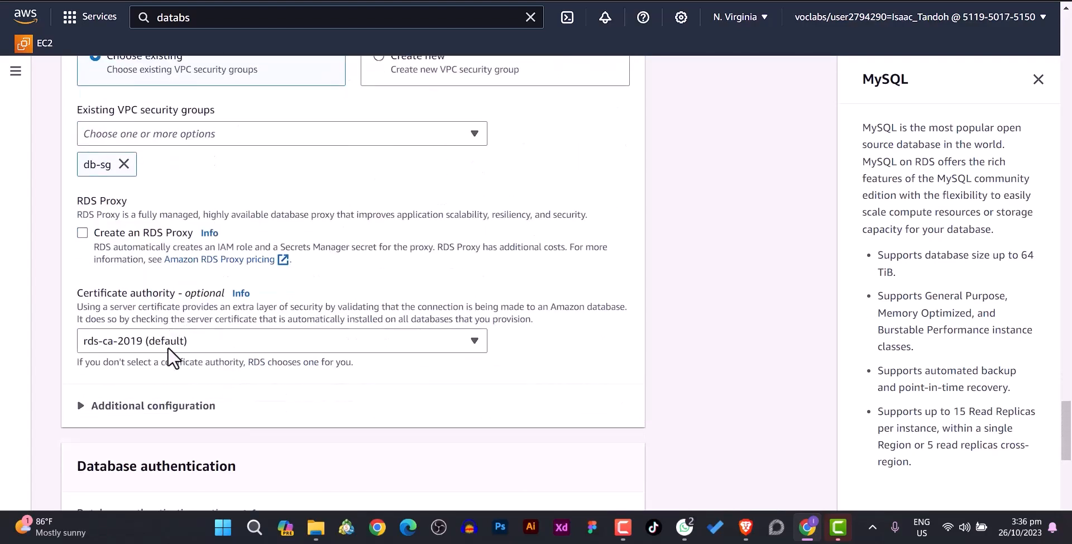
scroll(173, 344, "down", 1)
left_click(85, 337)
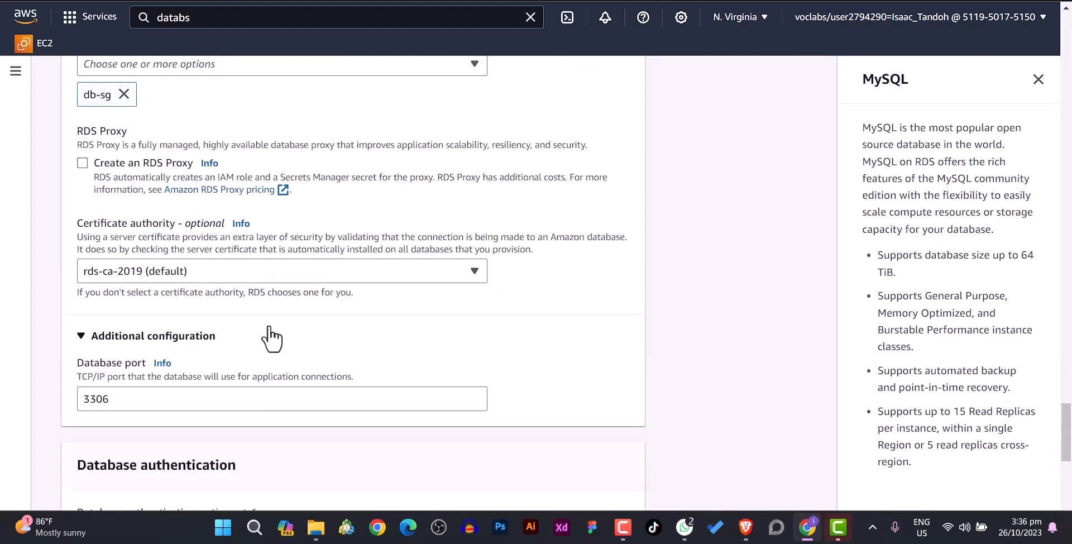
scroll(272, 339, "down", 1)
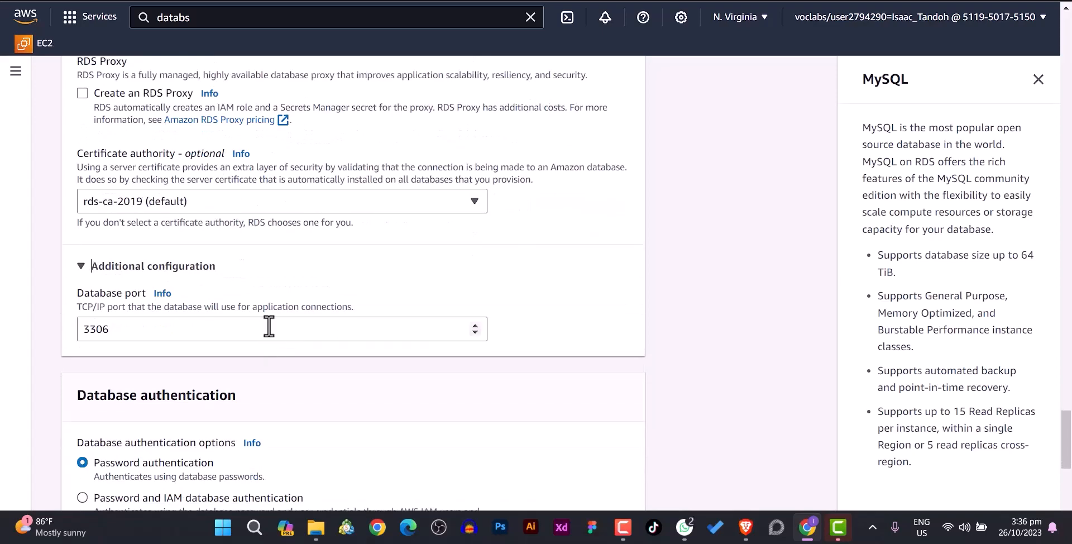
left_click(213, 329)
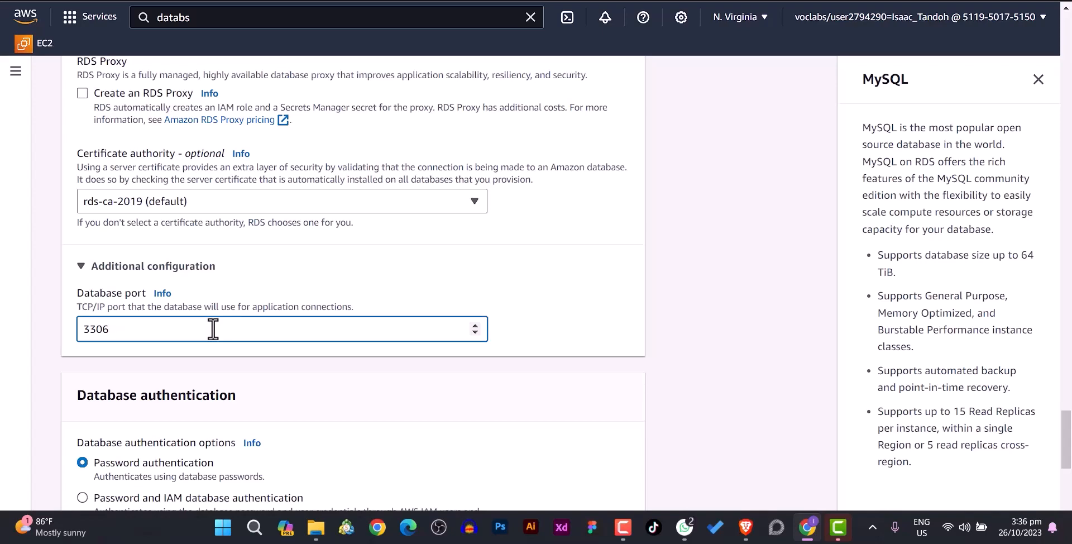
key("BackSpace")
key("BackSpace")
key("BackSpace")
key("BackSpace")
left_click(349, 281)
left_click(82, 268)
left_click(82, 269)
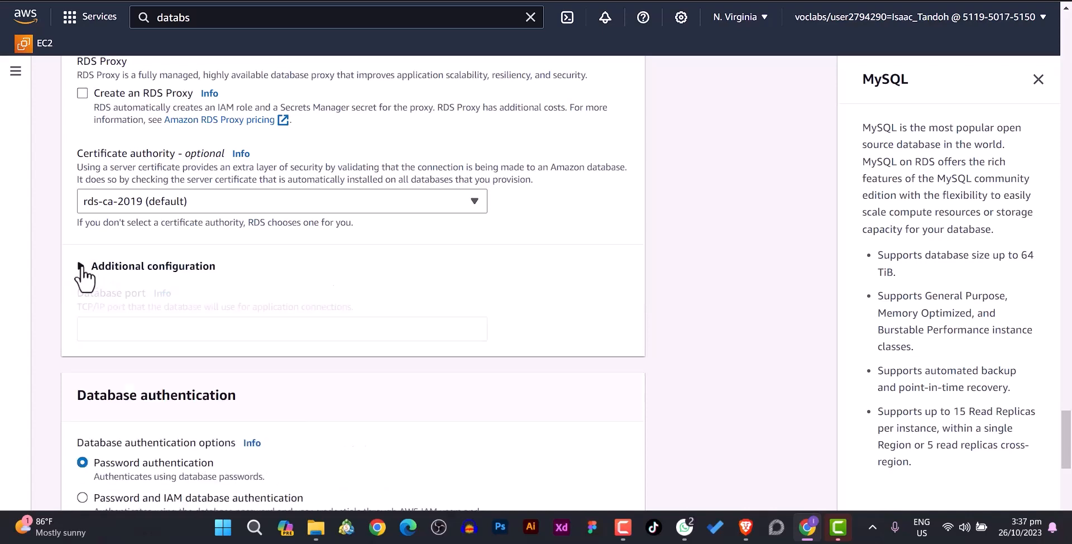
- Enter 3306 as the database port and collapse Additional configuration, dismissing Chrome's password warnings
left_click(121, 322)
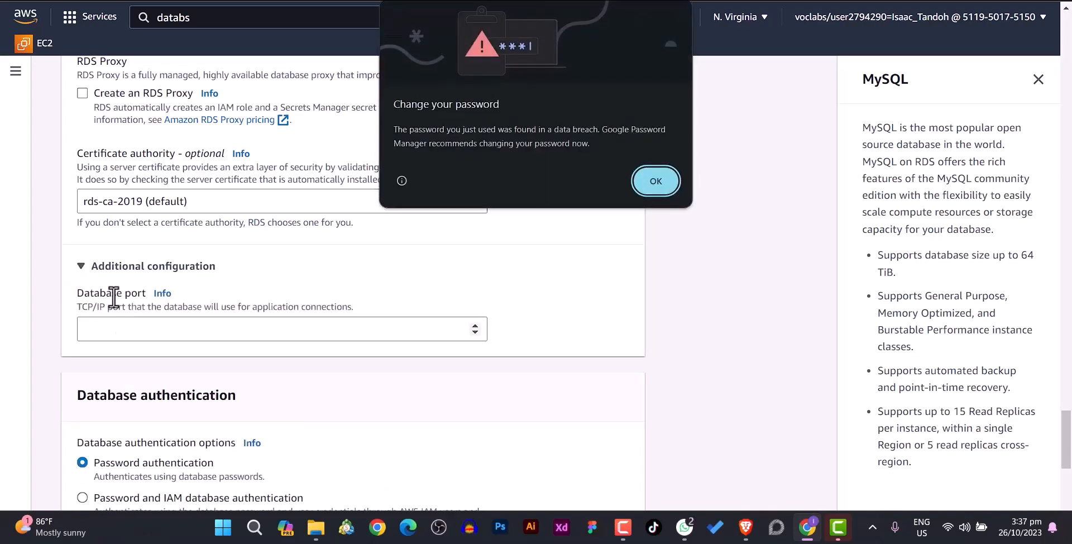
left_click(659, 181)
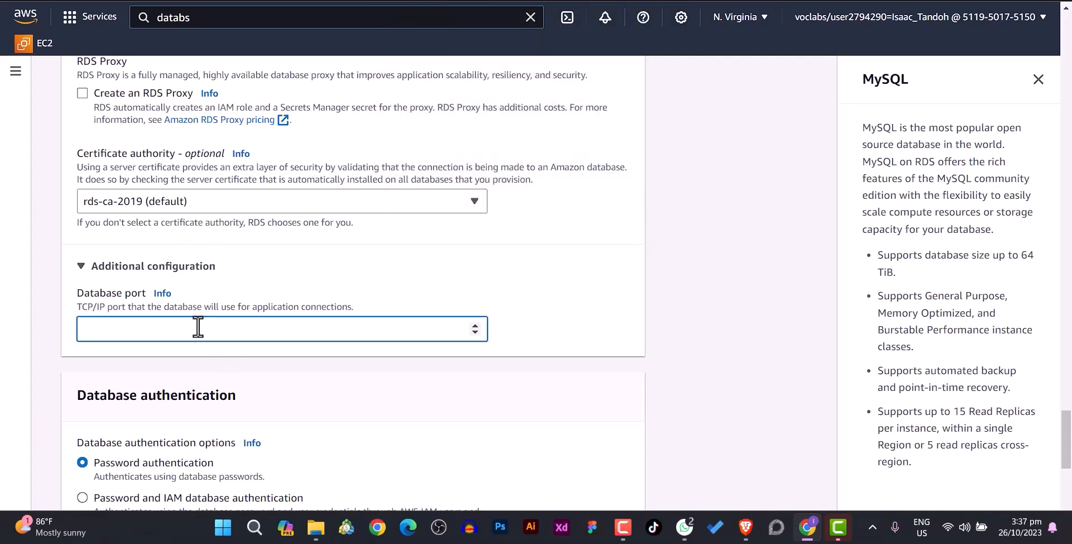
type("3306")
scroll(354, 397, "down", 5)
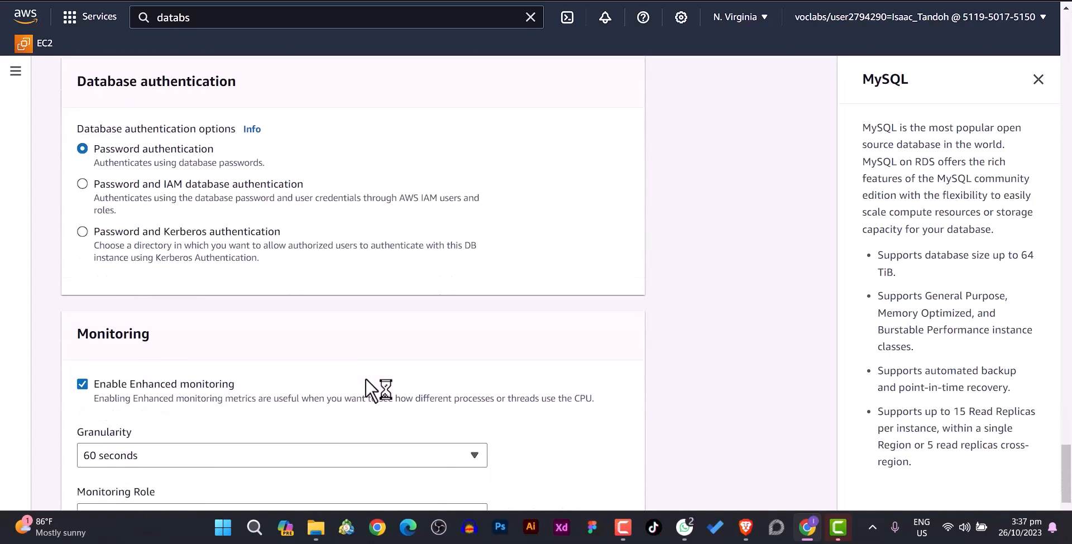
scroll(366, 380, "down", 4)
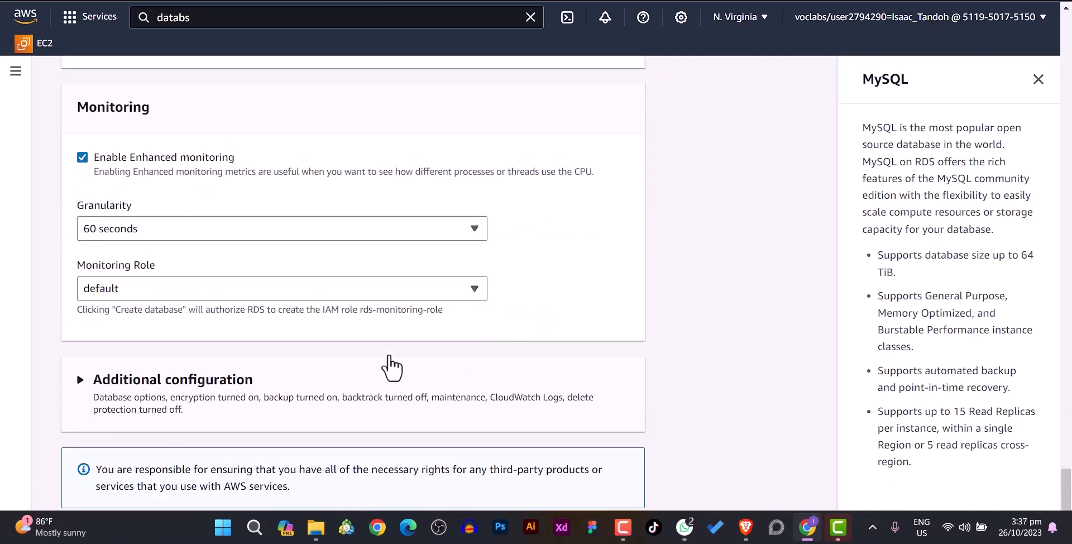
scroll(391, 366, "up", 9)
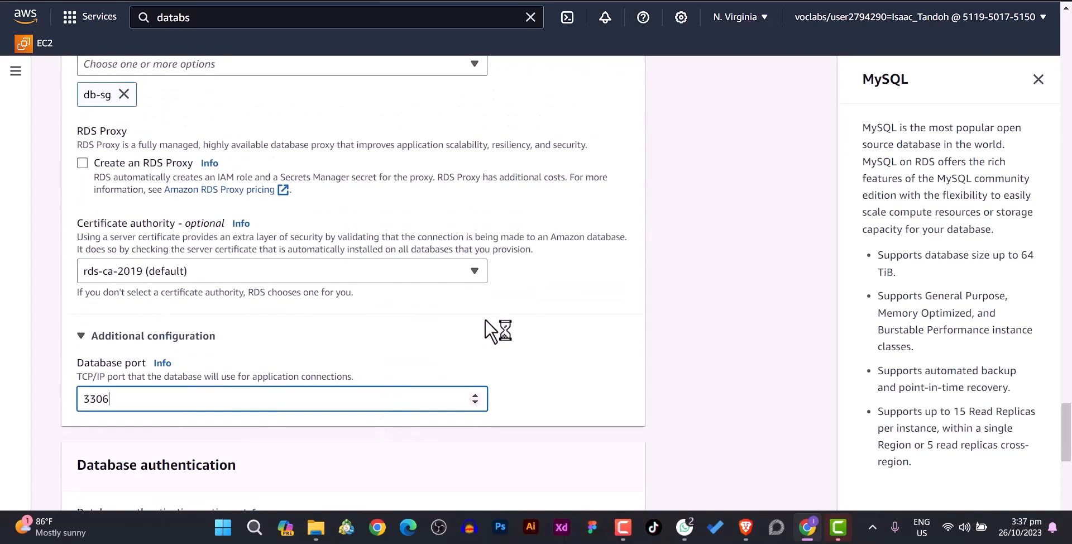
left_click(484, 319)
scroll(455, 329, "down", 1)
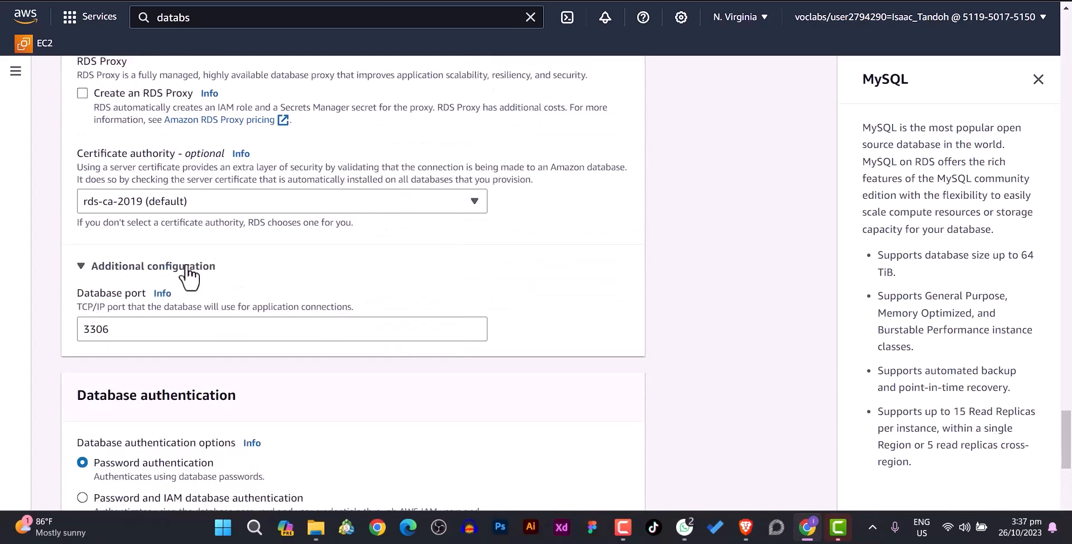
left_click(82, 266)
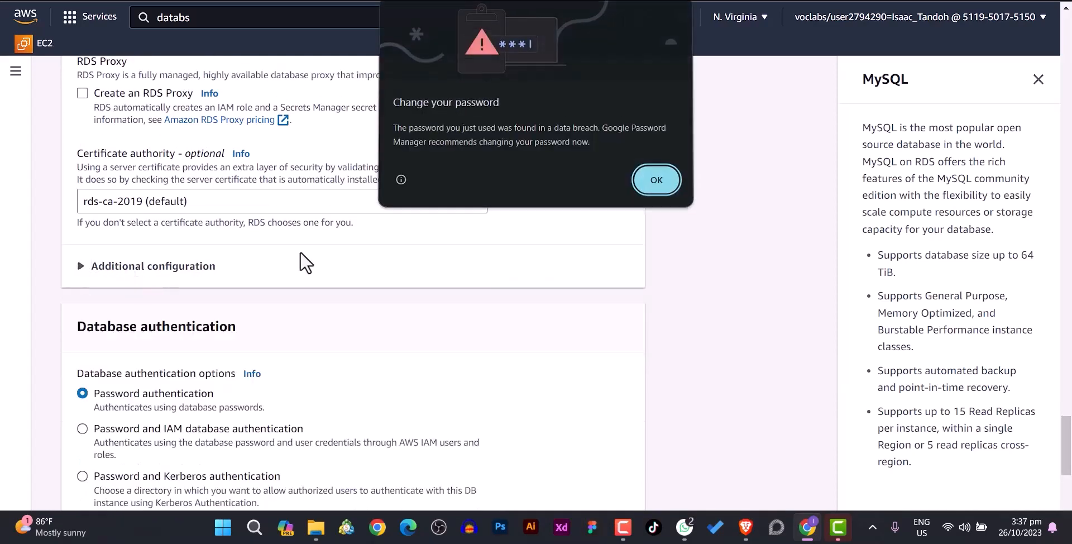
left_click(653, 181)
scroll(476, 265, "up", 3)
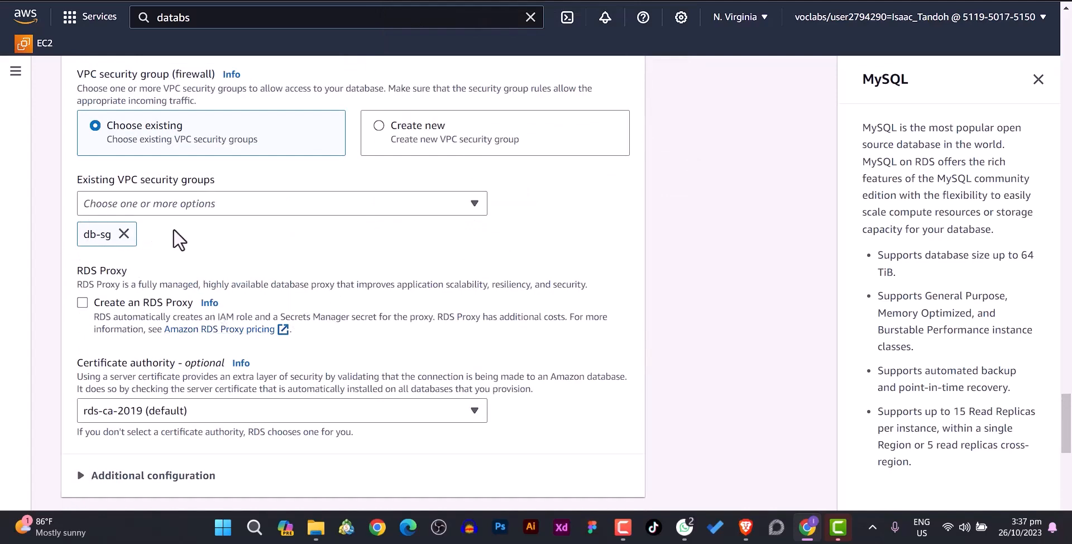
scroll(292, 223, "up", 1)
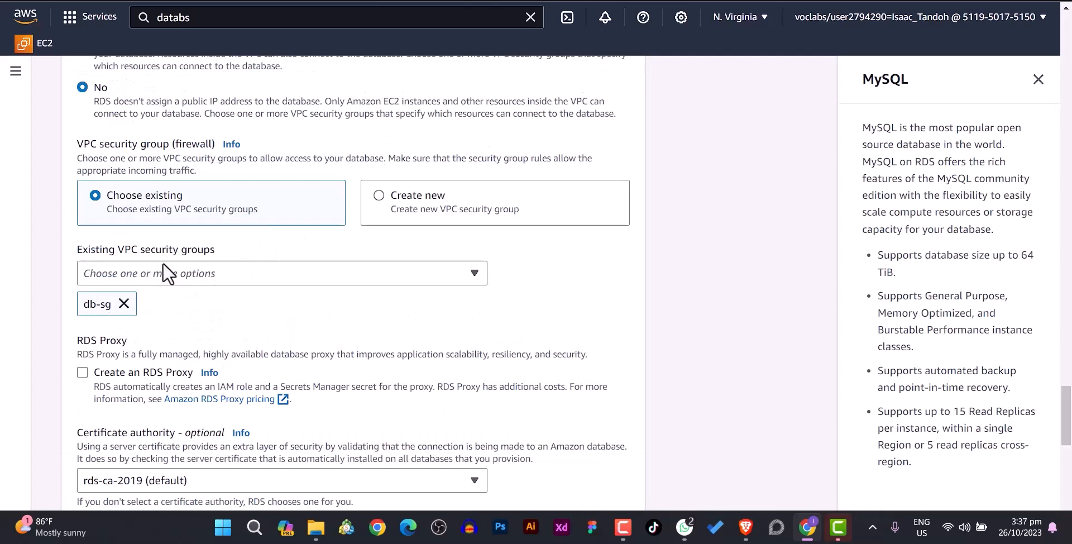
scroll(179, 302, "down", 6)
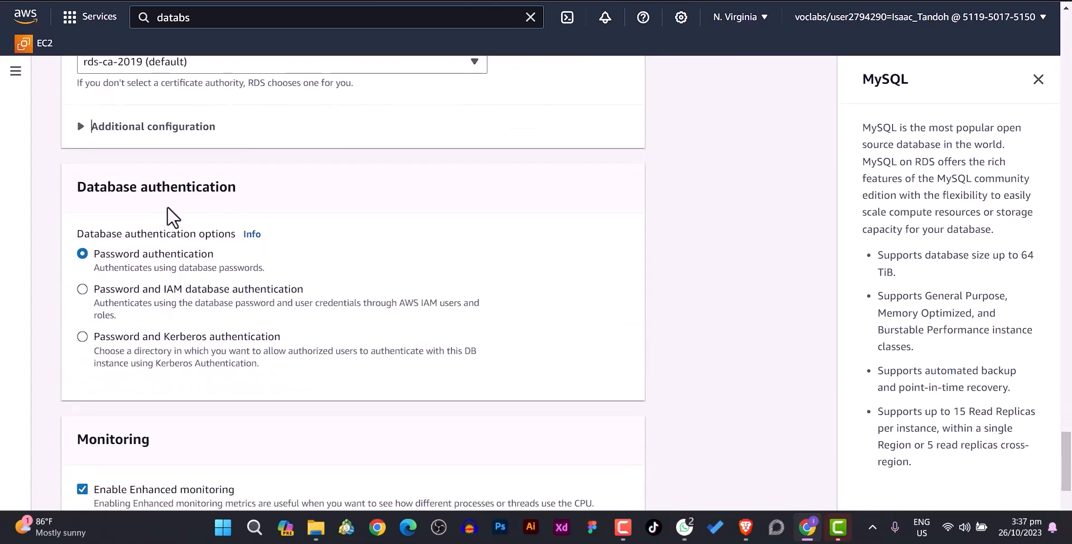
scroll(206, 251, "down", 5)
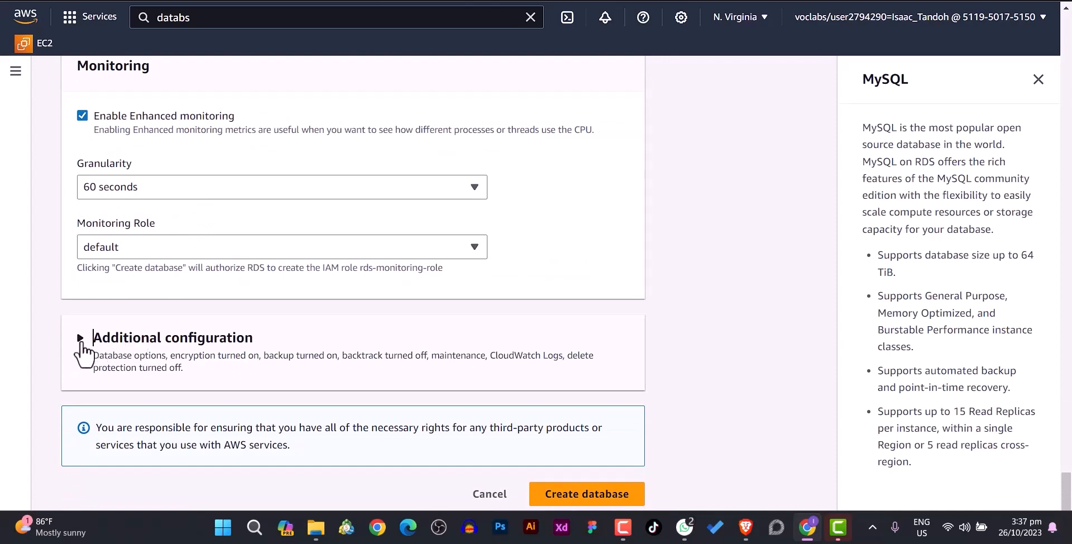
- Expand Additional configuration and set the initial database name to lab
left_click(81, 342)
scroll(228, 335, "down", 2)
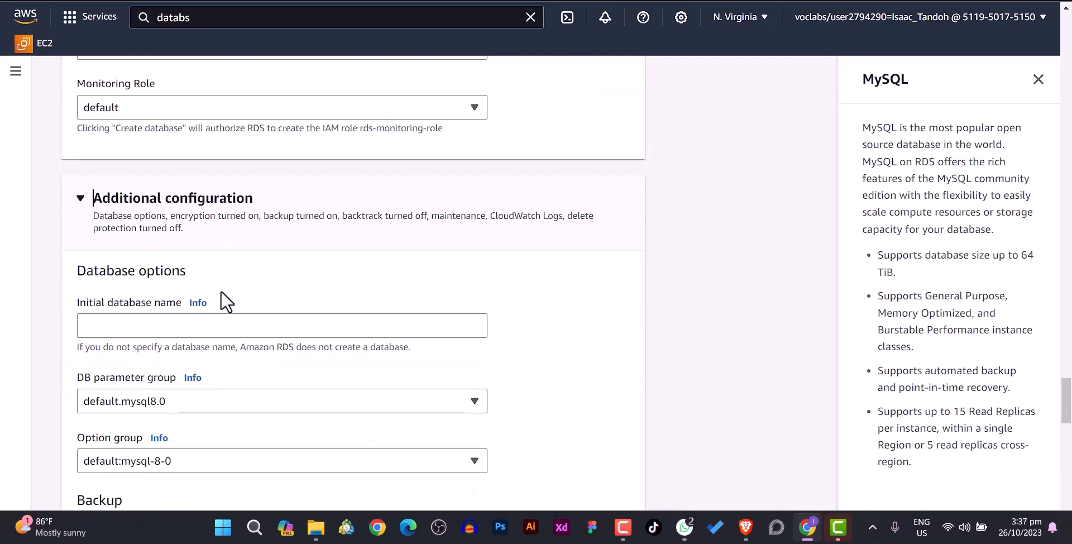
left_click(111, 331)
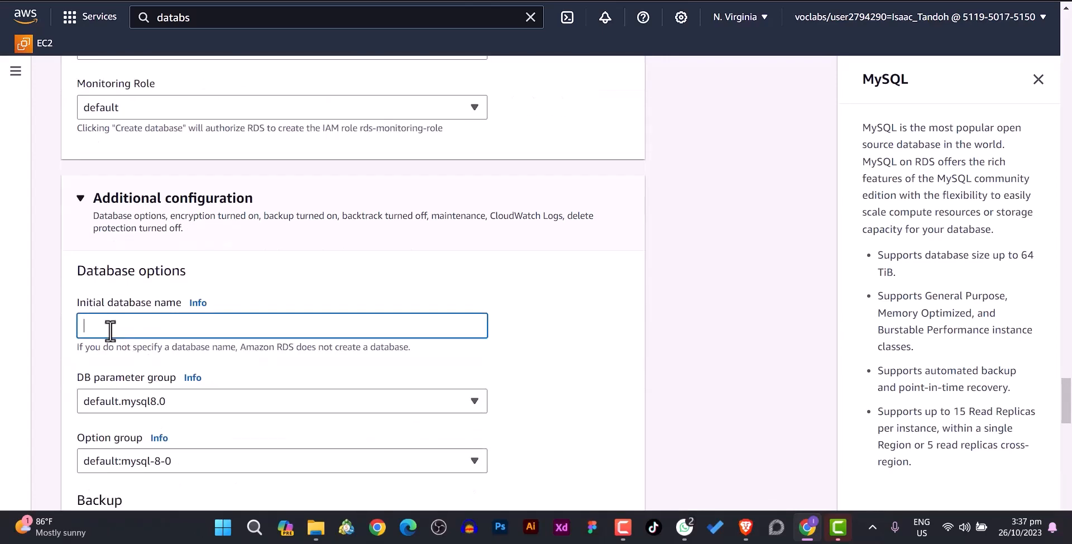
type("lab")
- Turn off automated backups, encryption and Enhanced monitoring
scroll(161, 328, "down", 3)
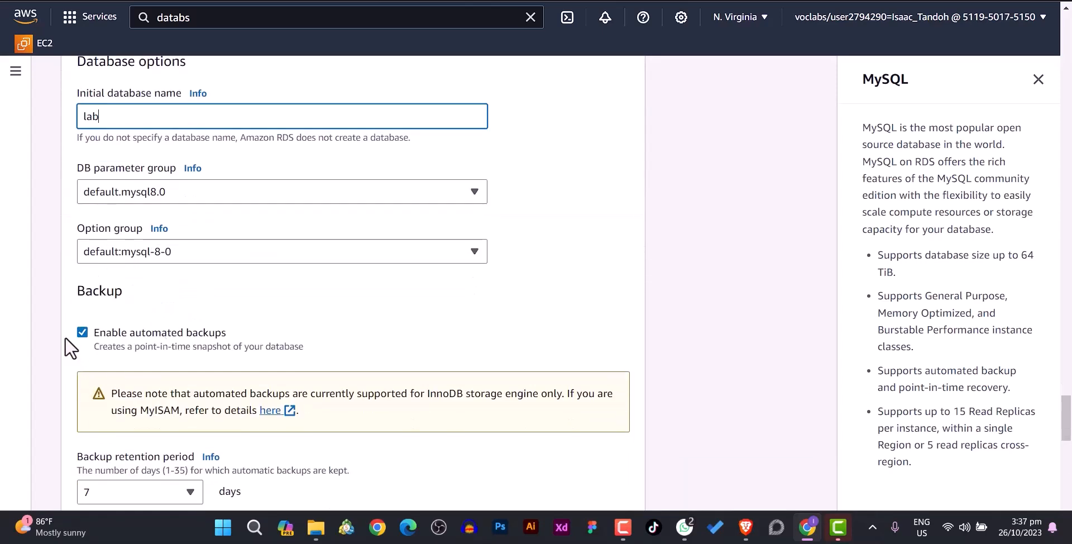
left_click(82, 333)
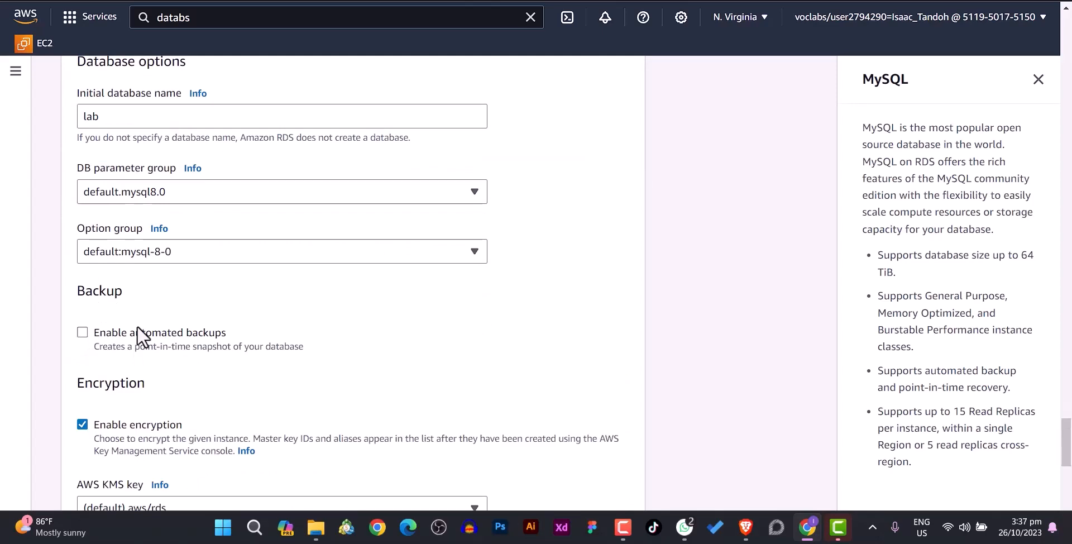
scroll(136, 326, "down", 2)
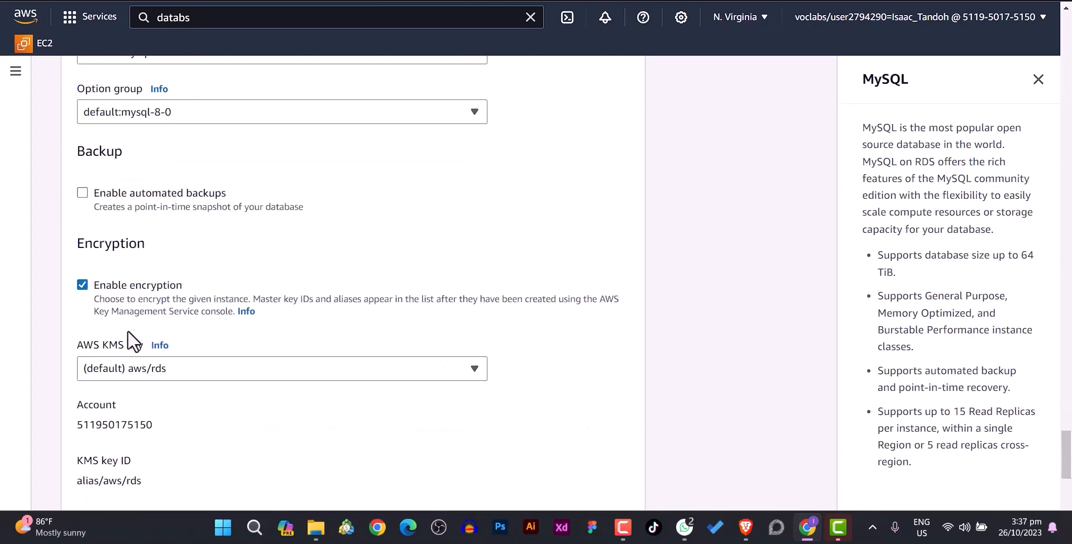
left_click(82, 285)
scroll(153, 293, "down", 3)
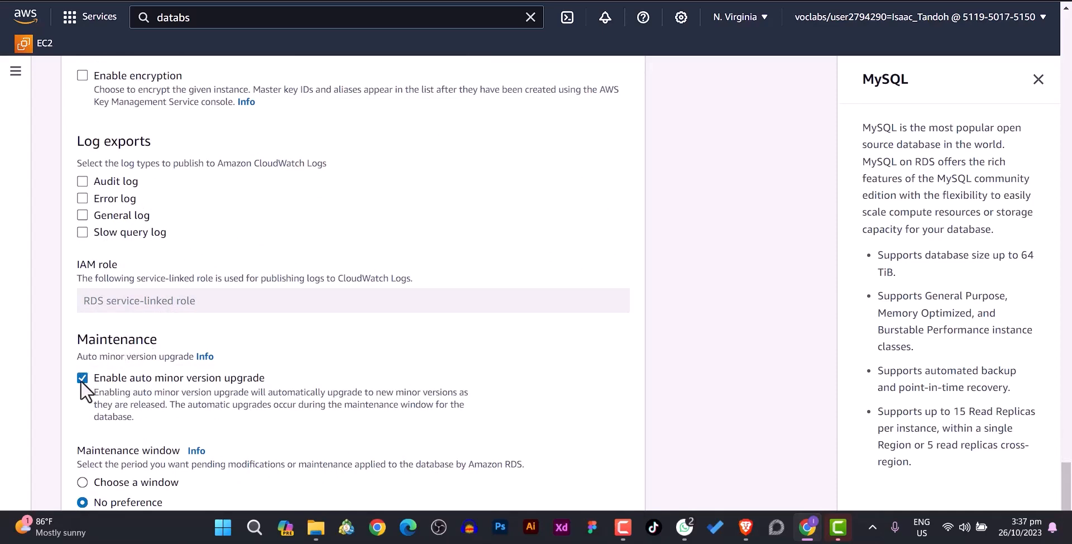
scroll(85, 394, "up", 3)
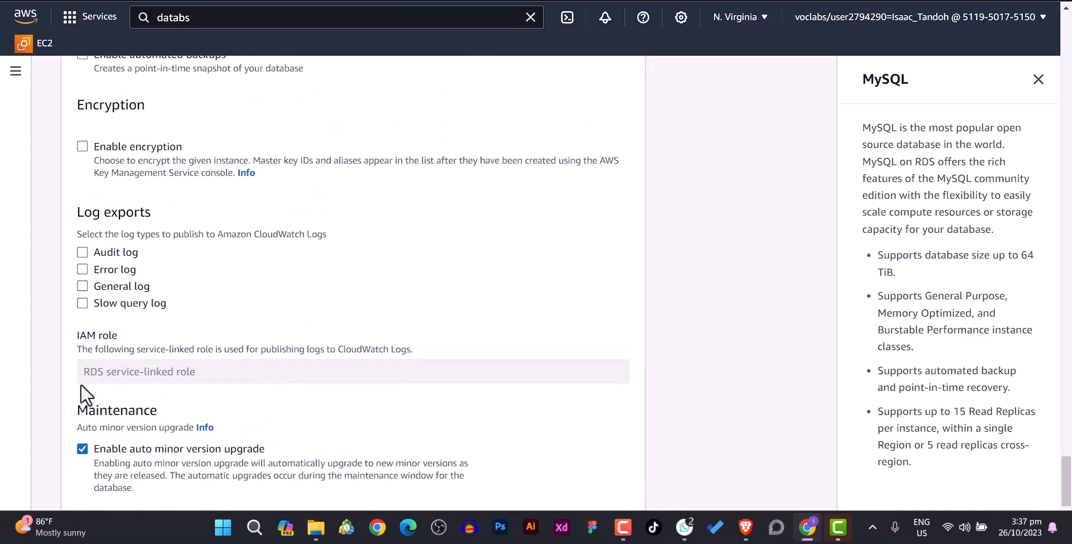
scroll(81, 392, "up", 7)
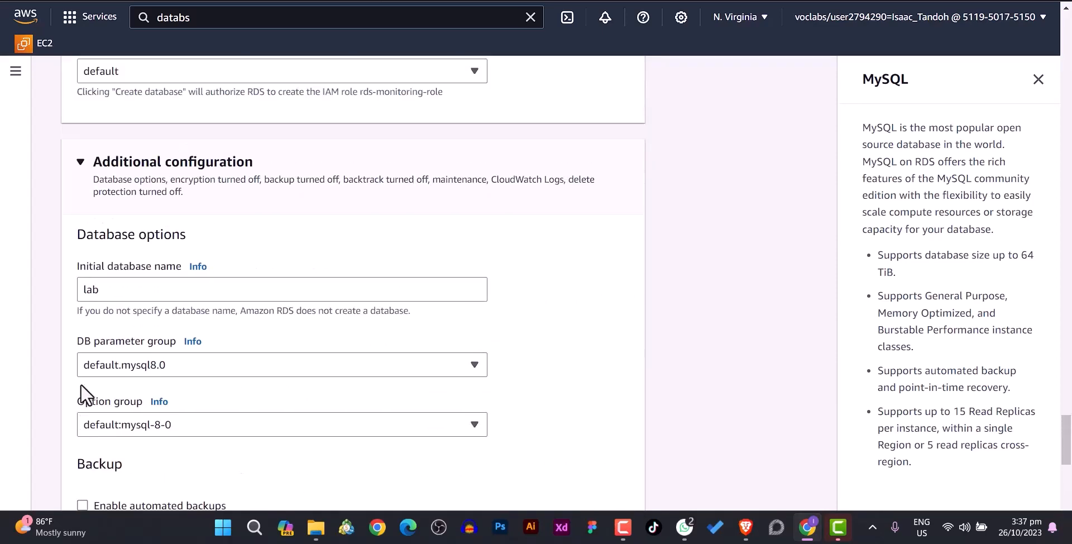
scroll(81, 391, "down", 8)
scroll(80, 393, "down", 3)
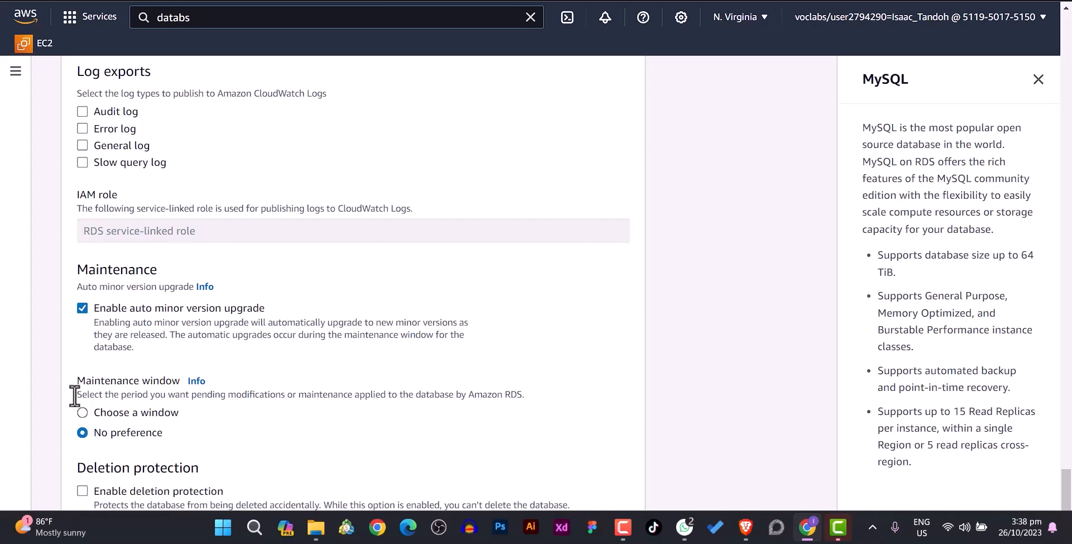
scroll(75, 397, "up", 3)
scroll(78, 397, "up", 1)
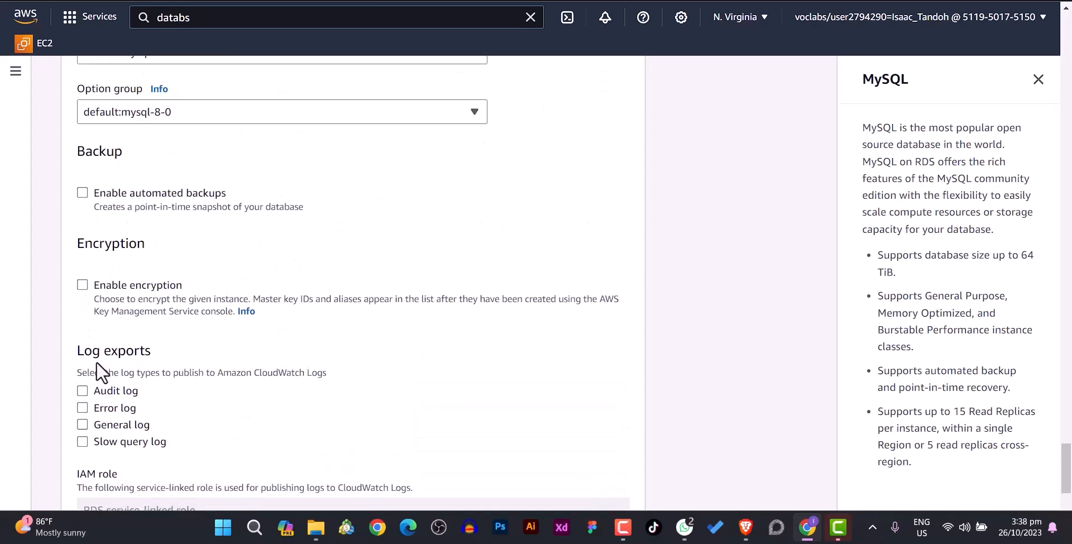
scroll(159, 233, "up", 1)
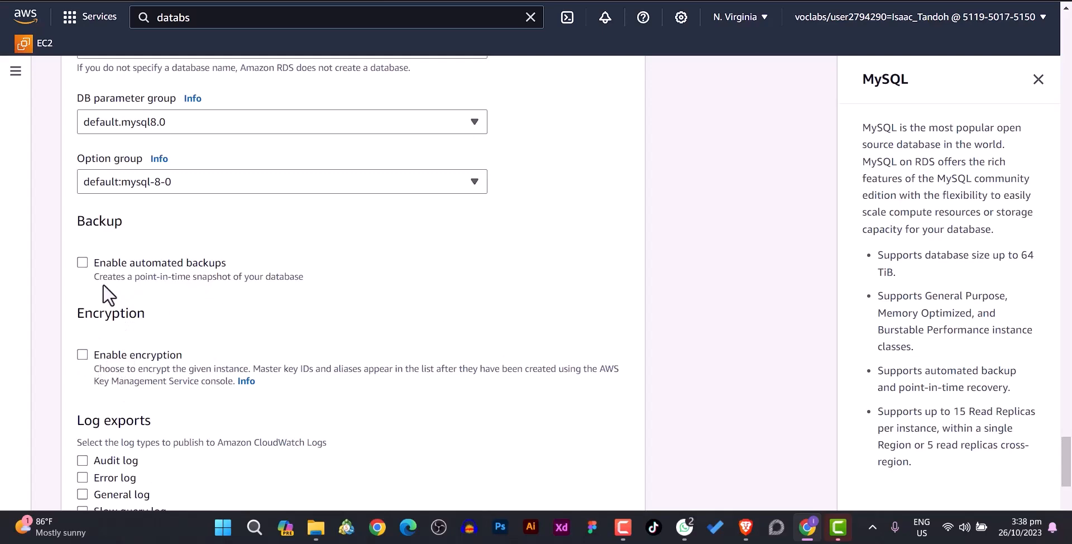
scroll(146, 344, "down", 3)
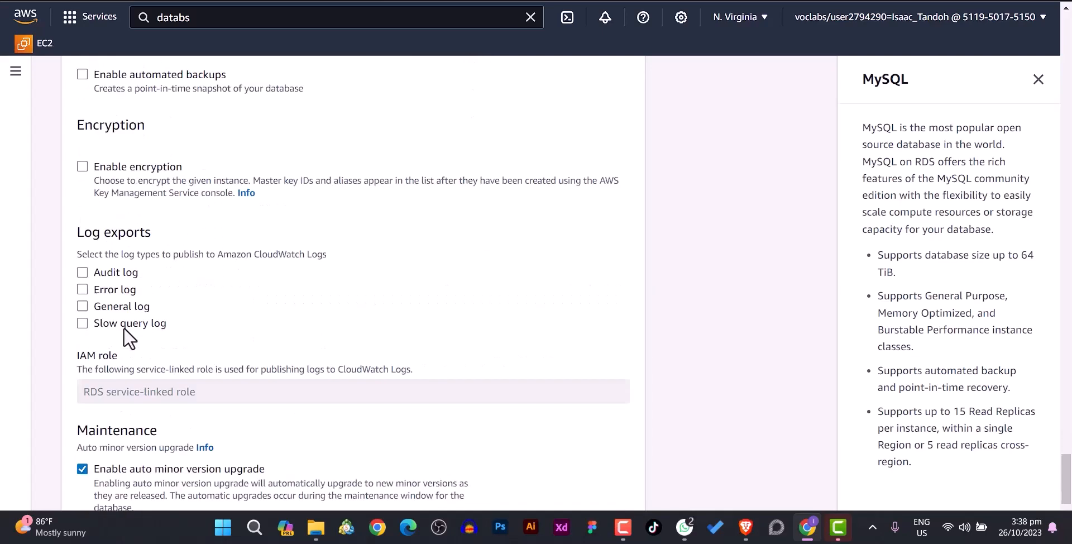
scroll(168, 289, "down", 2)
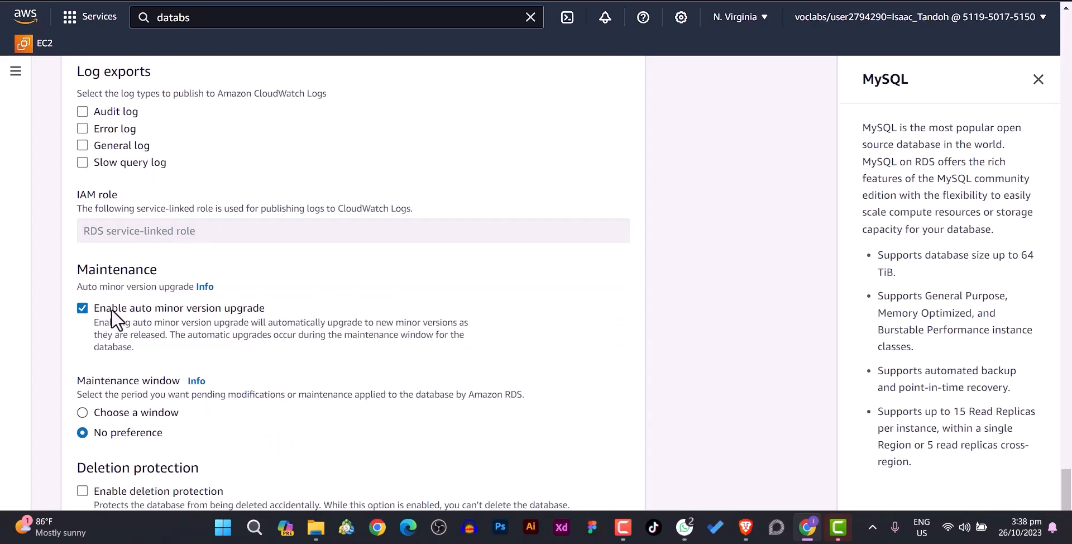
scroll(112, 309, "down", 2)
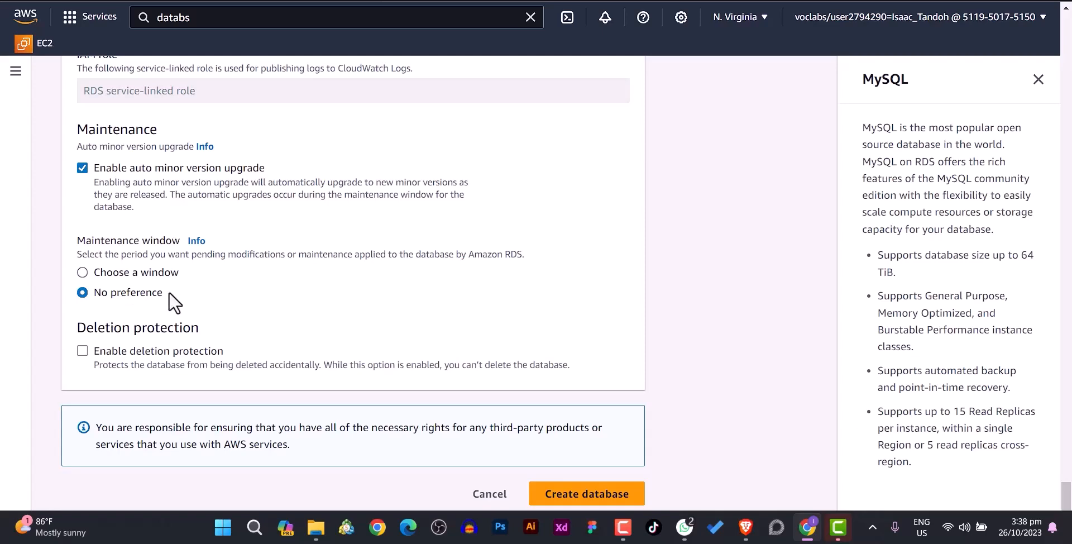
scroll(186, 302, "up", 1)
scroll(186, 302, "up", 8)
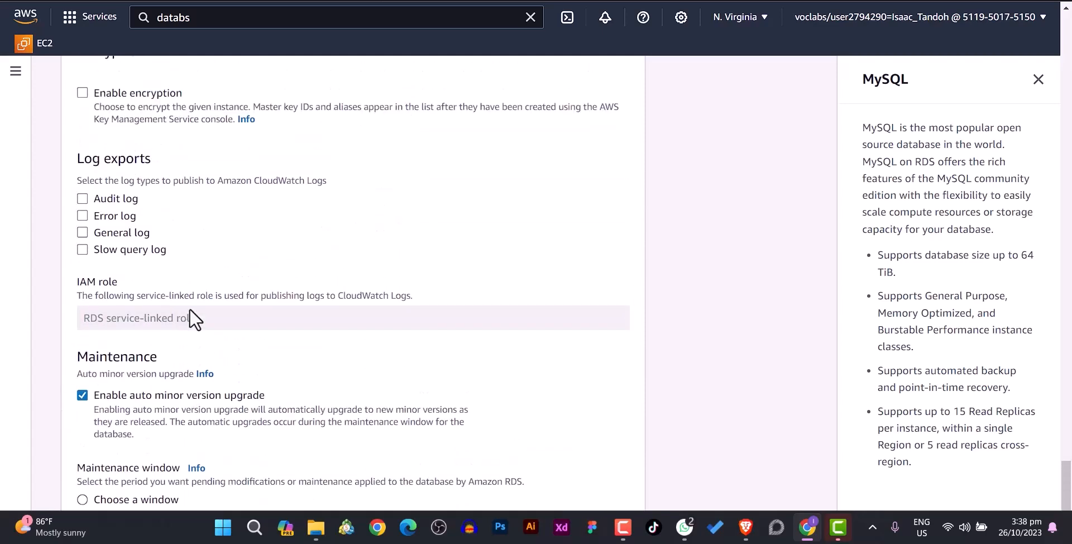
scroll(189, 306, "up", 3)
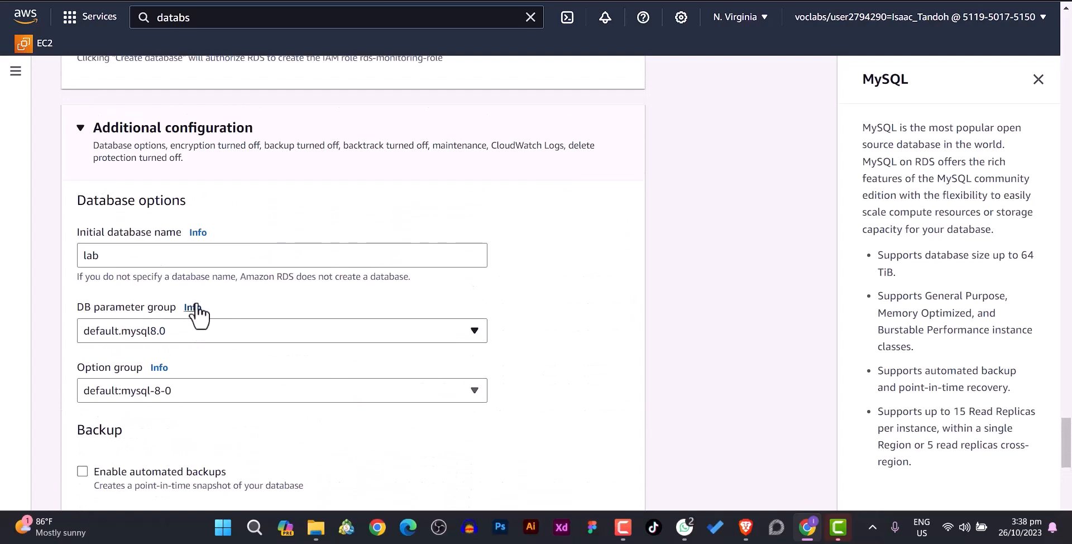
scroll(232, 296, "down", 2)
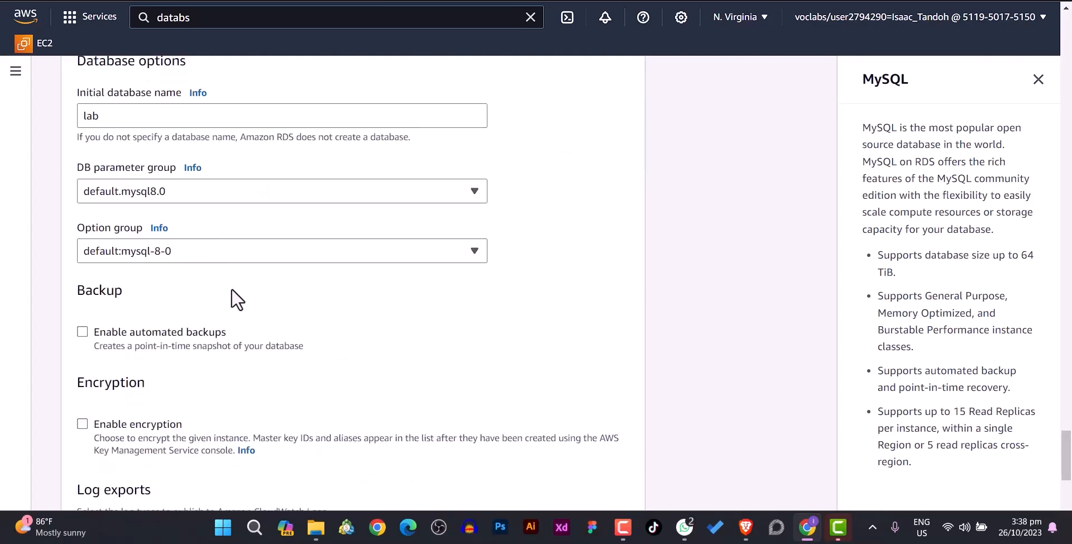
scroll(215, 348, "down", 2)
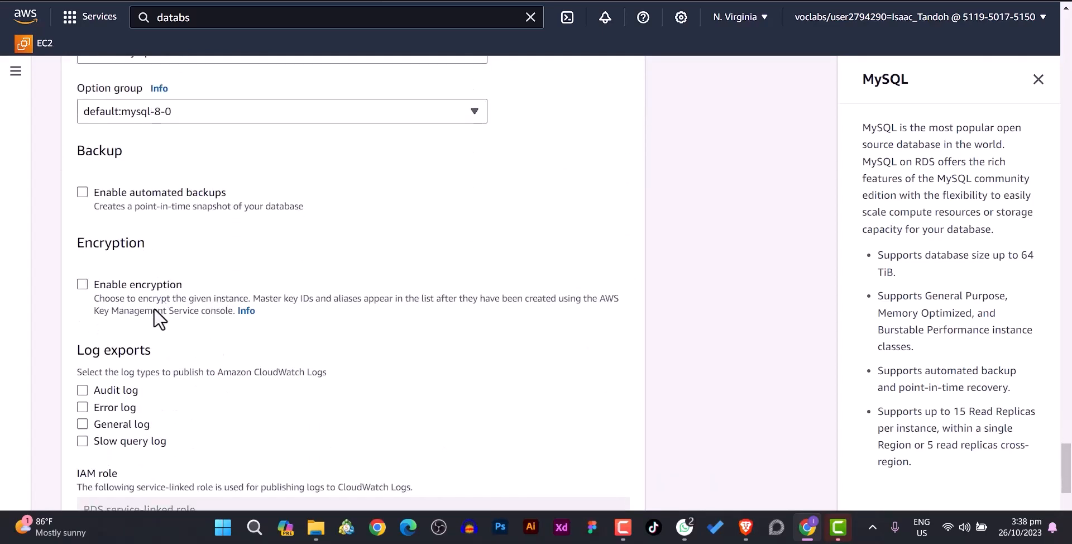
scroll(150, 313, "down", 1)
scroll(162, 283, "down", 2)
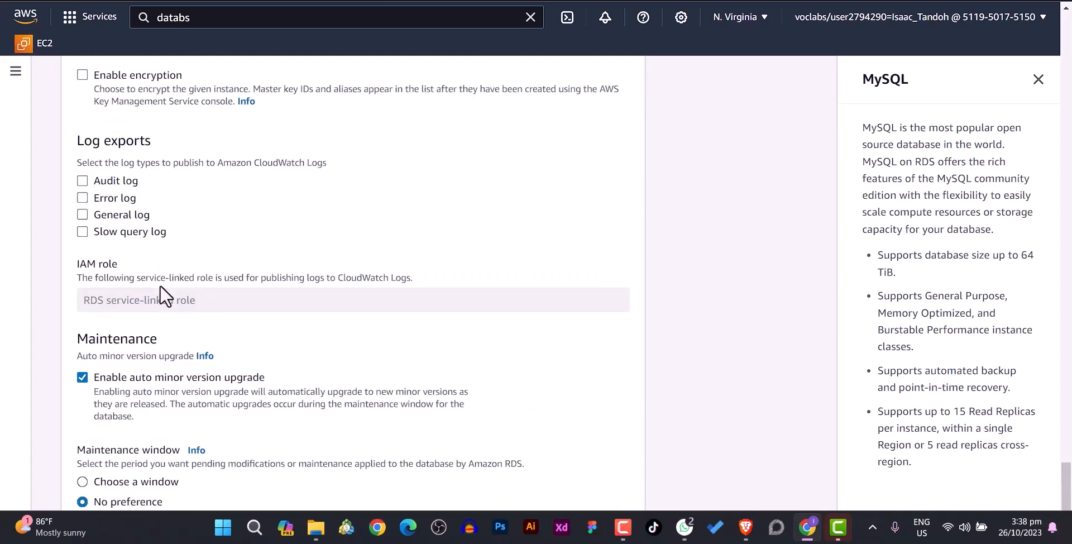
scroll(159, 285, "down", 3)
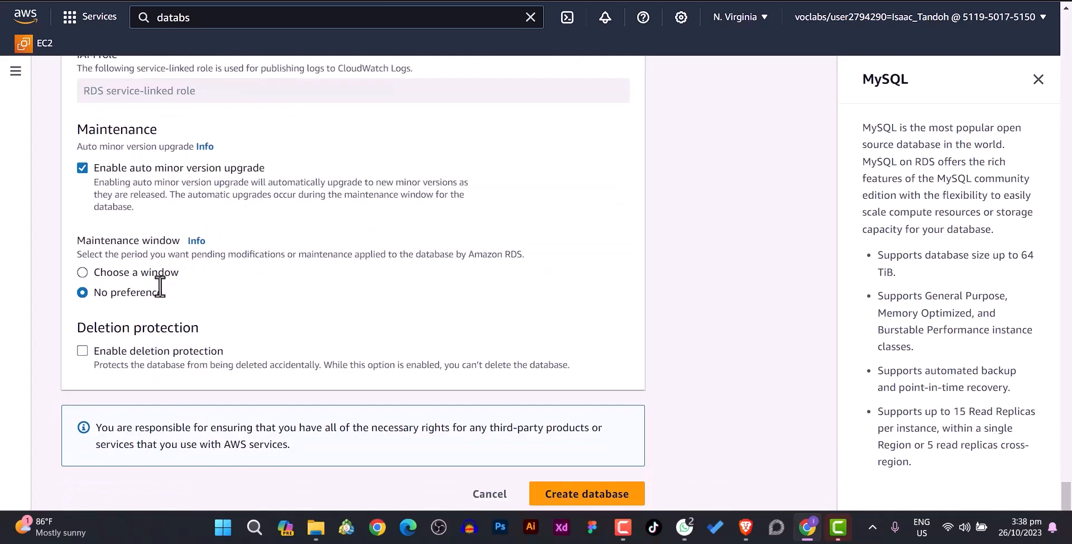
scroll(161, 285, "up", 10)
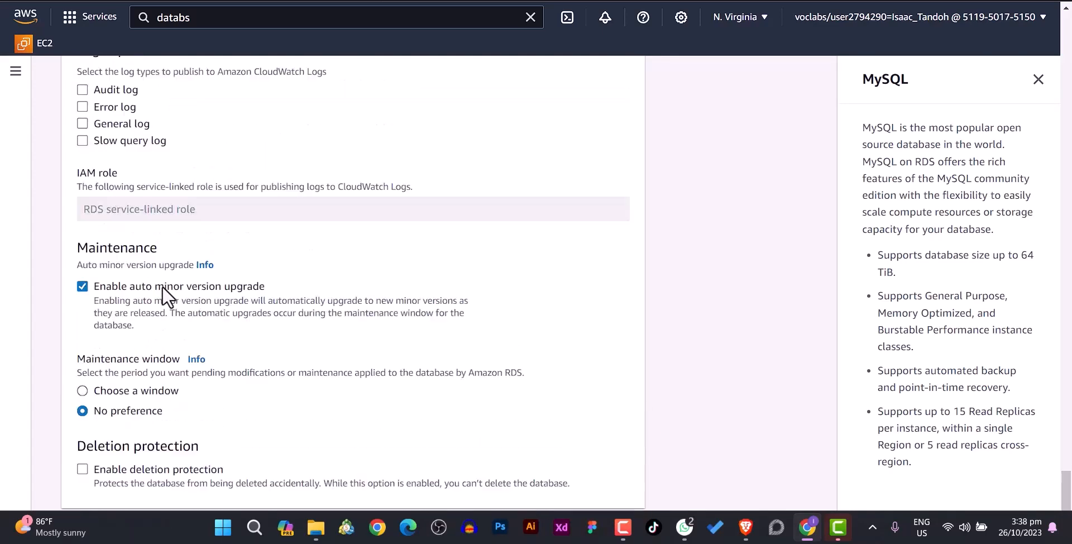
scroll(162, 286, "up", 3)
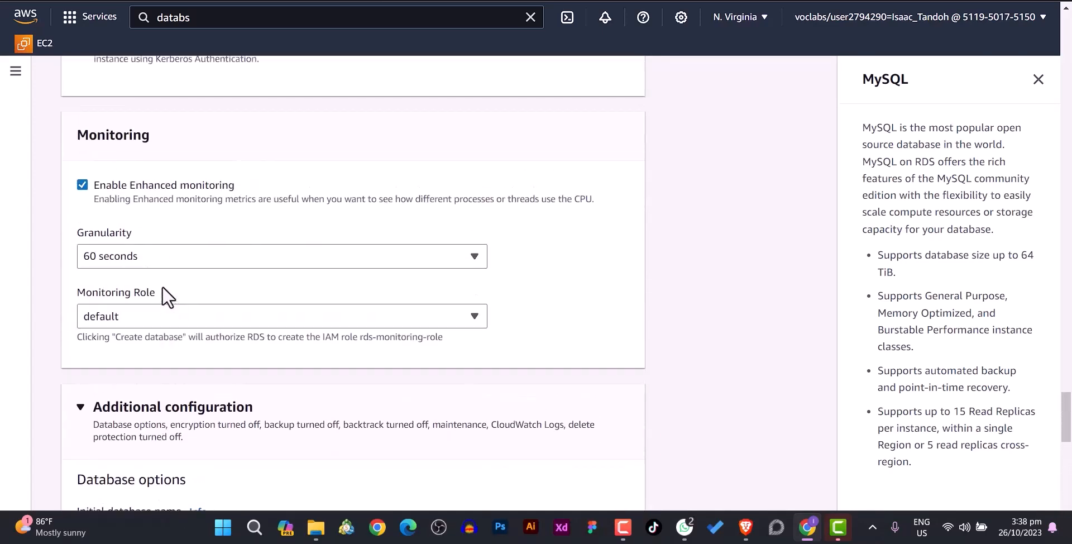
left_click(82, 183)
scroll(144, 215, "down", 5)
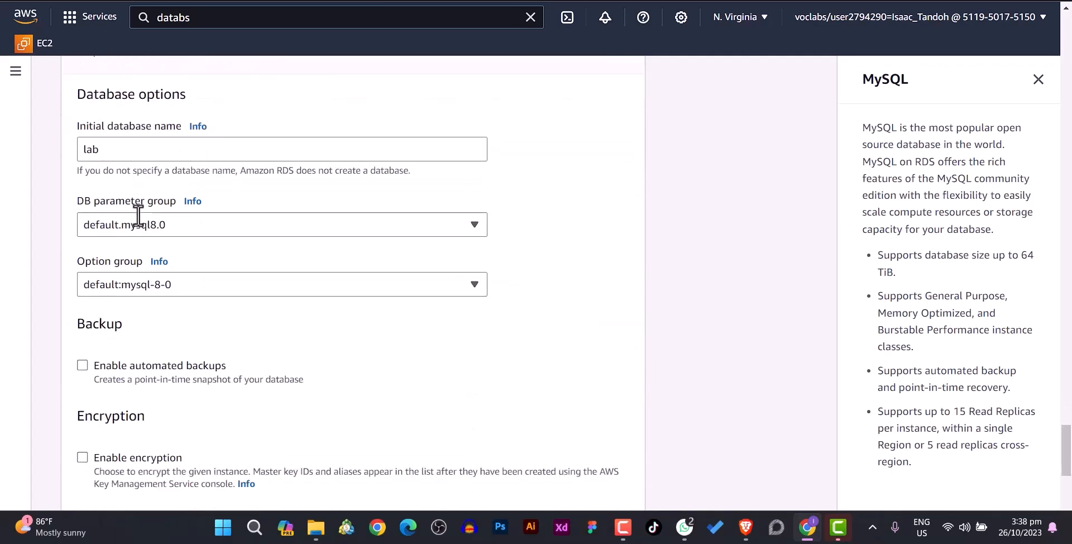
scroll(138, 216, "down", 10)
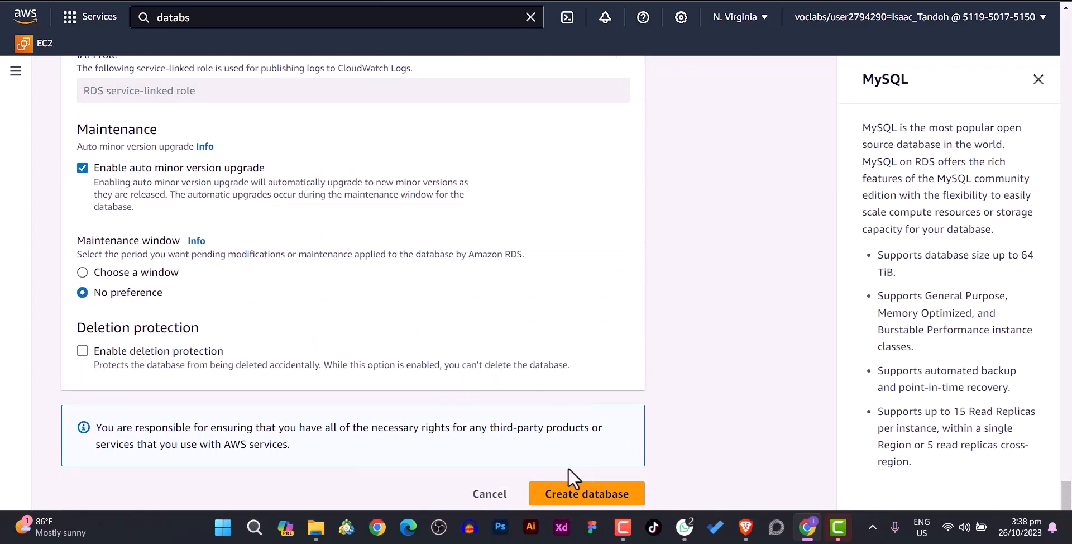
- Create the lab-db database, declining Chrome's password prompts and the suggested add-ons
left_click(566, 493)
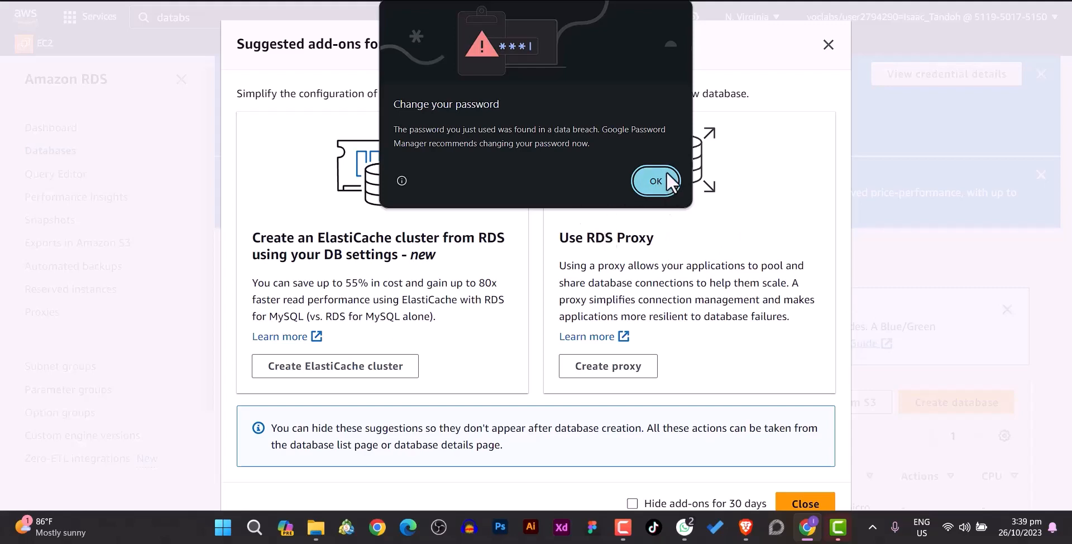
left_click(655, 182)
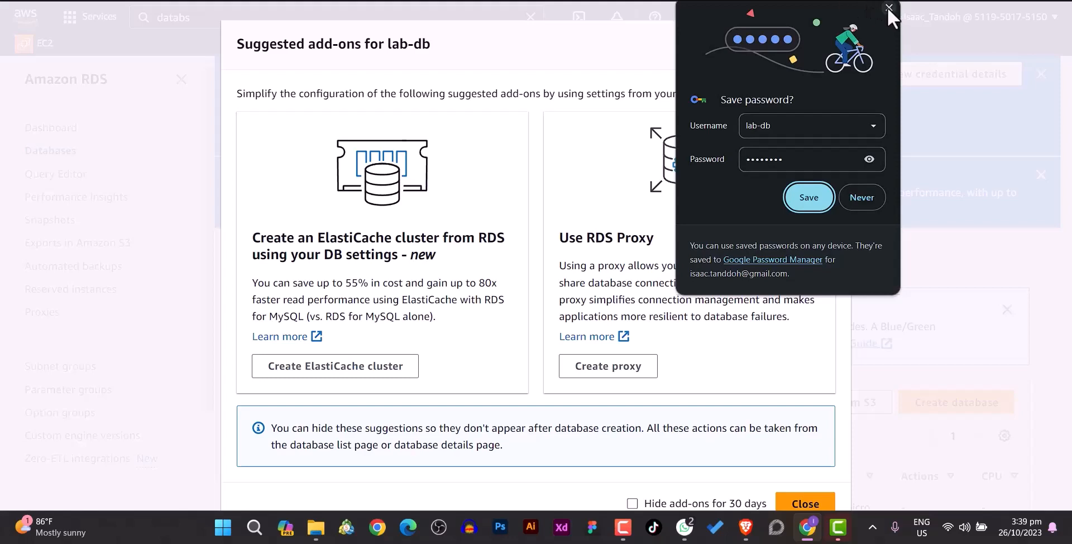
left_click(862, 198)
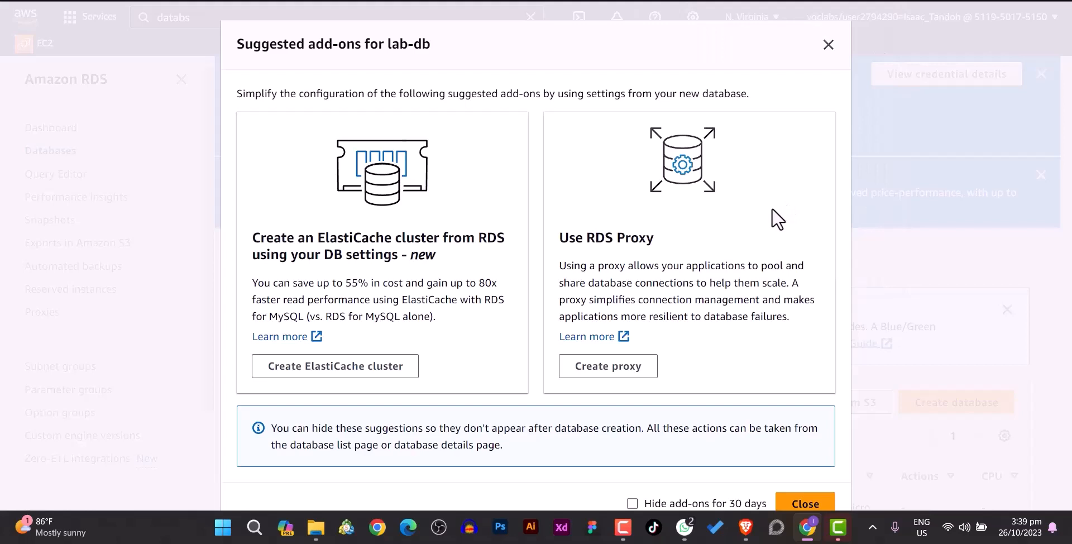
left_click(804, 504)
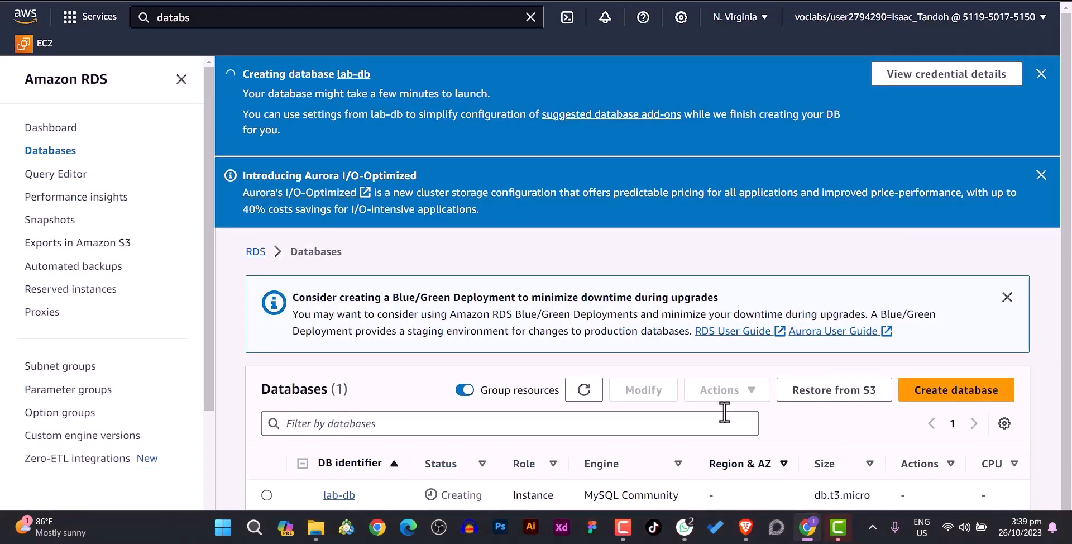
- Switch to Camtasia and close the Exporter's export-success dialog
left_click(832, 515)
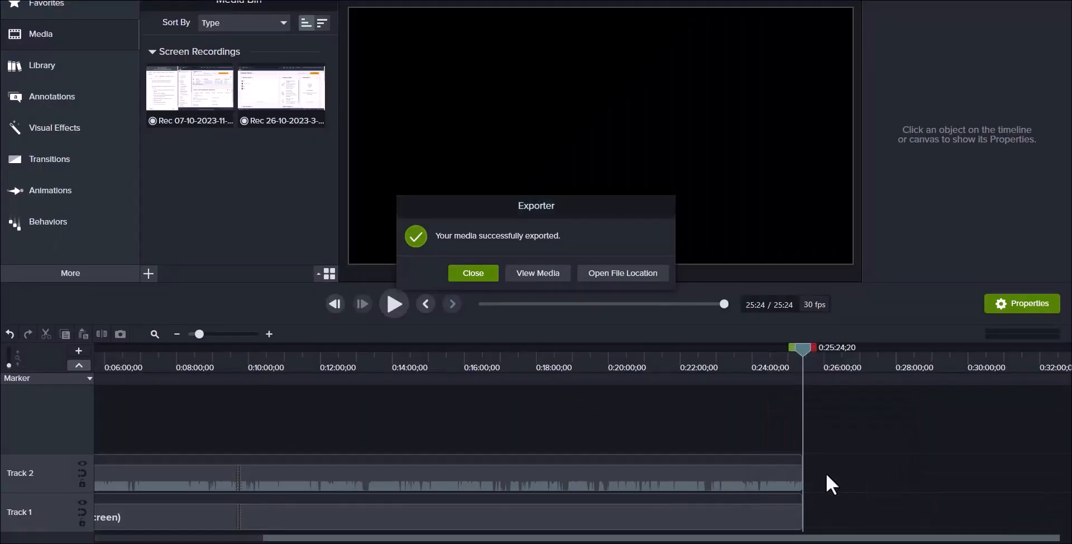
left_click(488, 276)
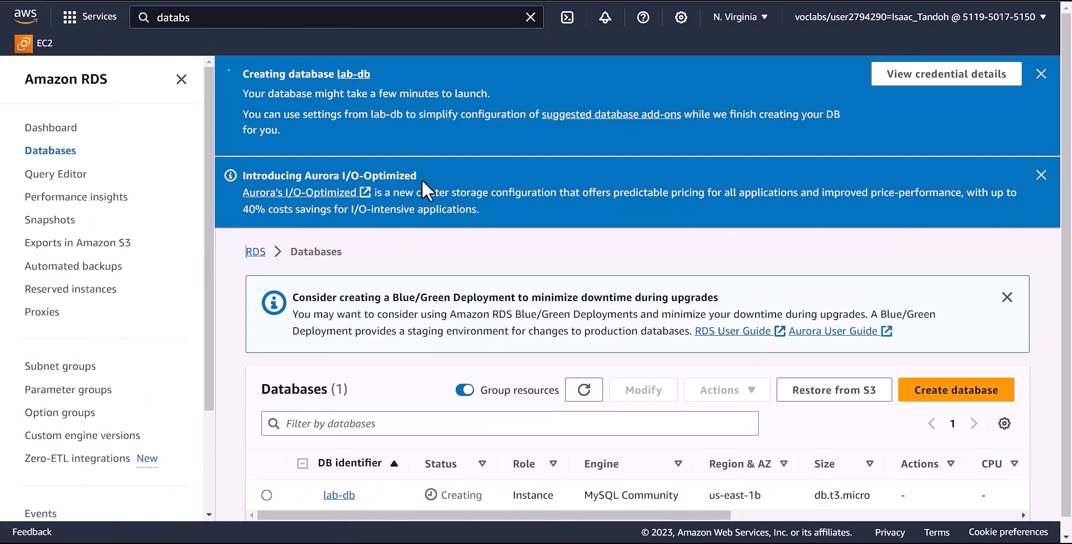
- Dismiss the Aurora I/O-Optimized and Blue/Green banners, then refresh the Databases list
scroll(351, 131, "down", 1)
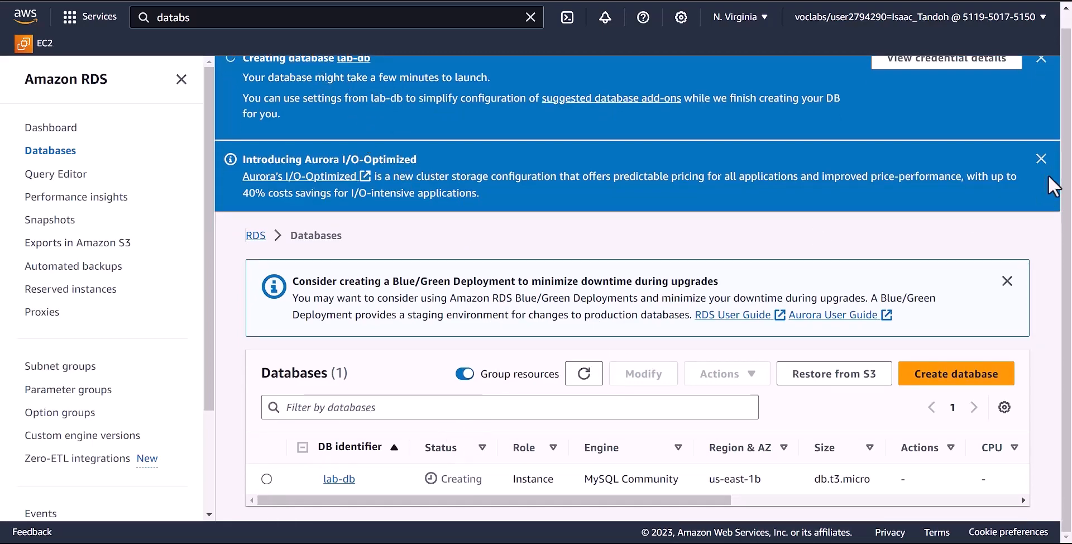
left_click(1041, 158)
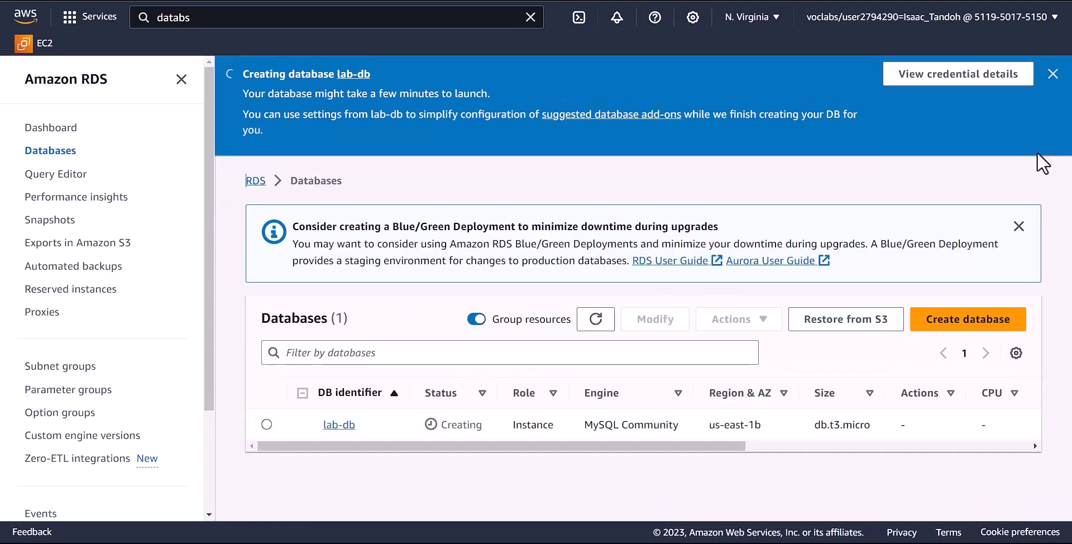
left_click(1015, 225)
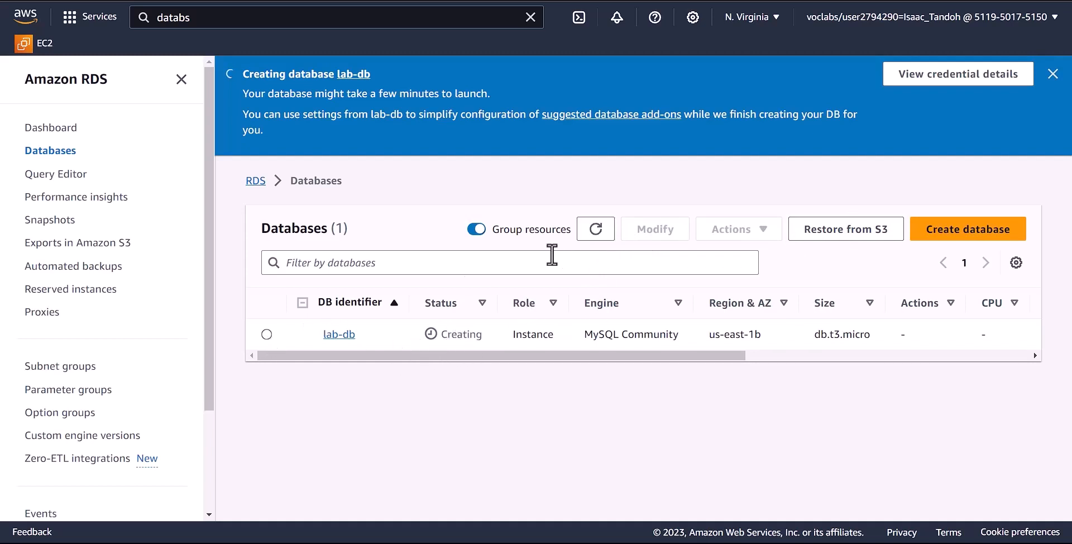
left_click(595, 230)
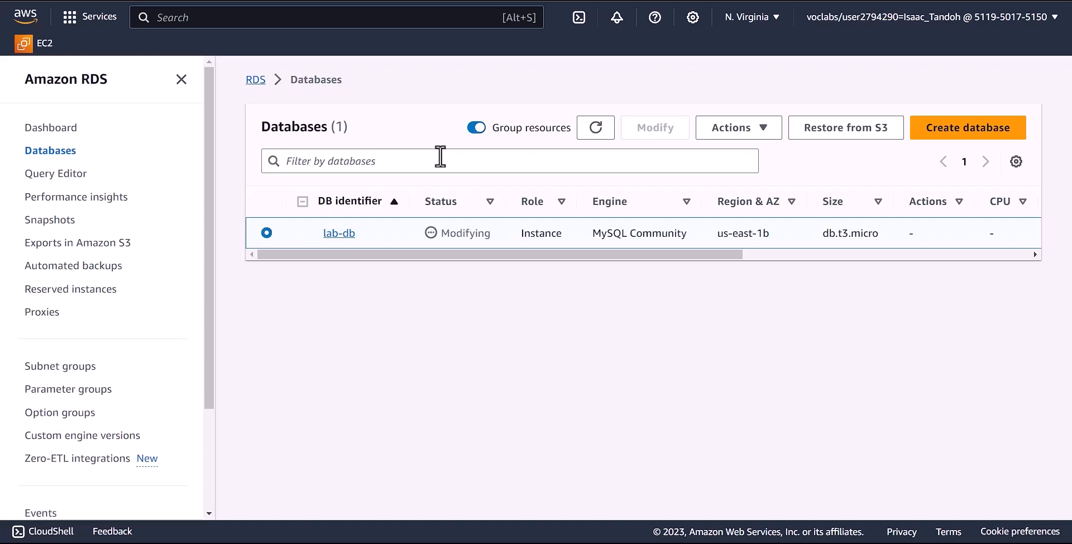
- Open lab-db's details and highlight its endpoint, Lab VPC and us-east-1b zone values
left_click(334, 235)
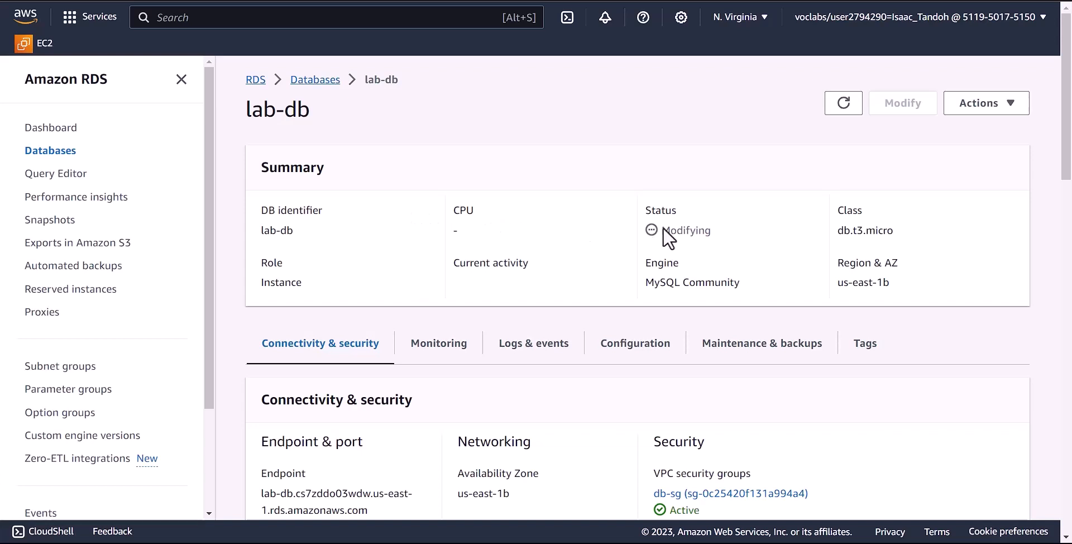
scroll(679, 229, "down", 1)
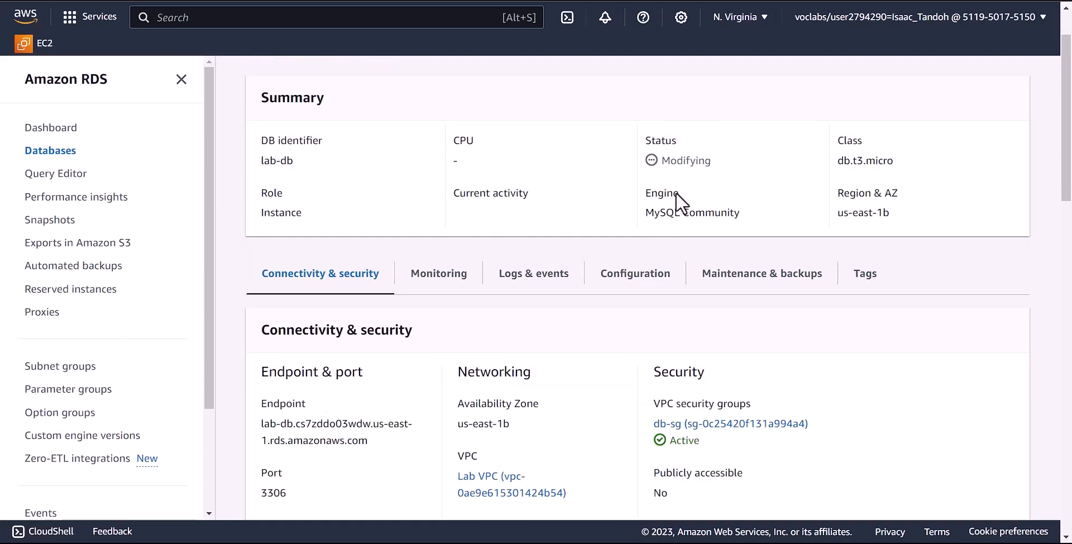
scroll(652, 252, "down", 2)
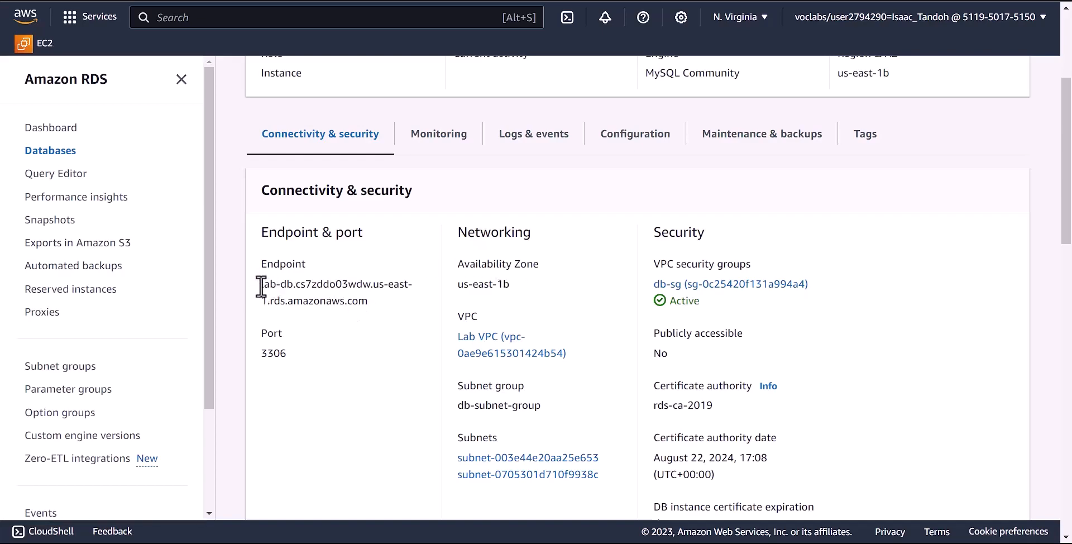
left_click_drag(262, 286, 378, 307)
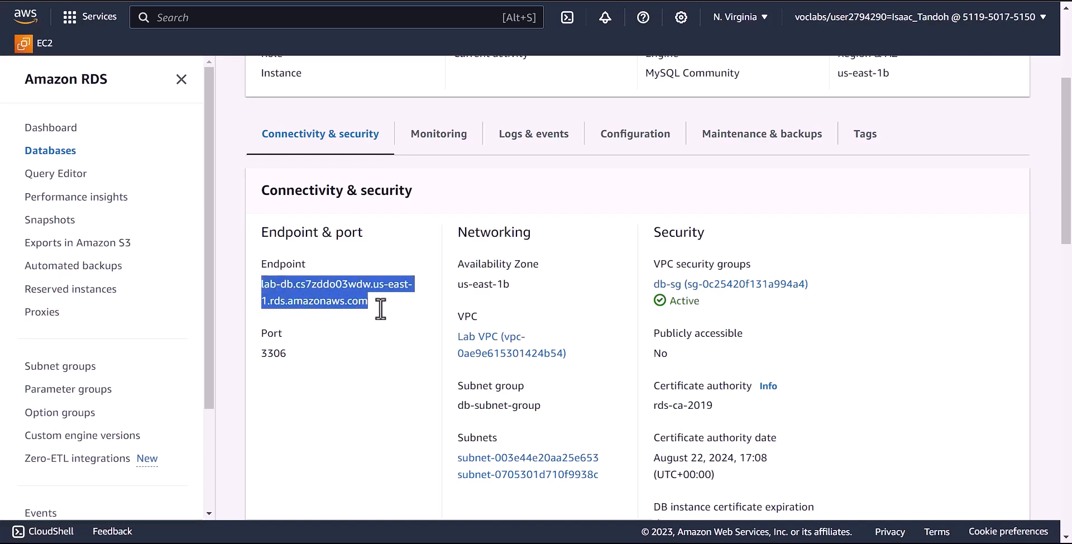
left_click_drag(451, 335, 604, 366)
left_click(578, 285)
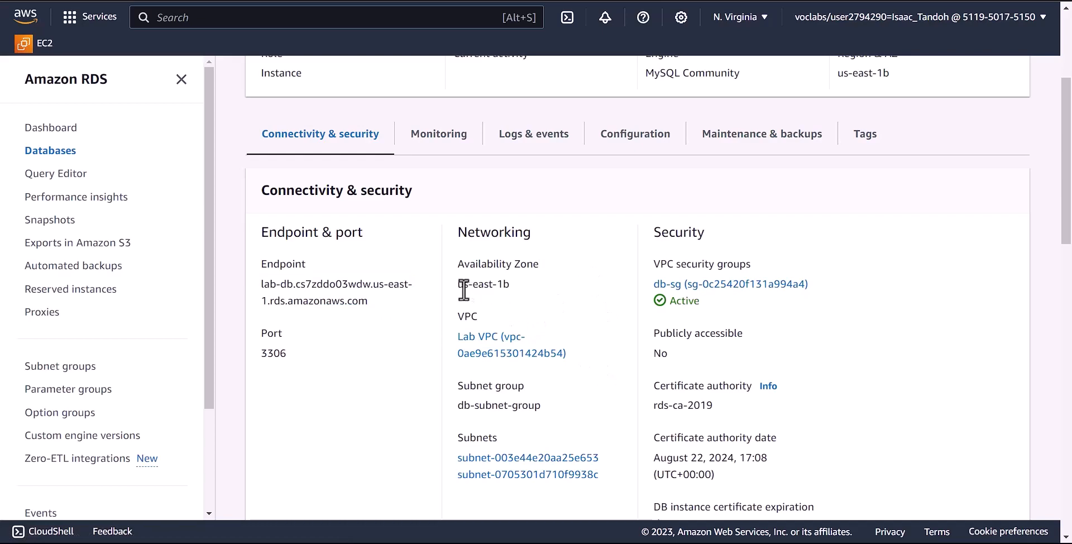
left_click_drag(457, 286, 509, 287)
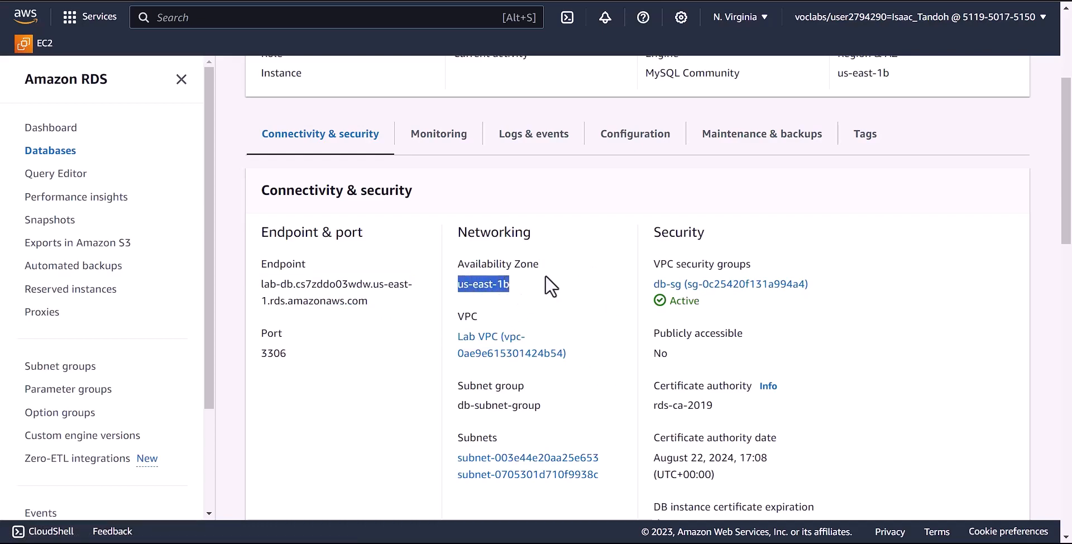
left_click(643, 292)
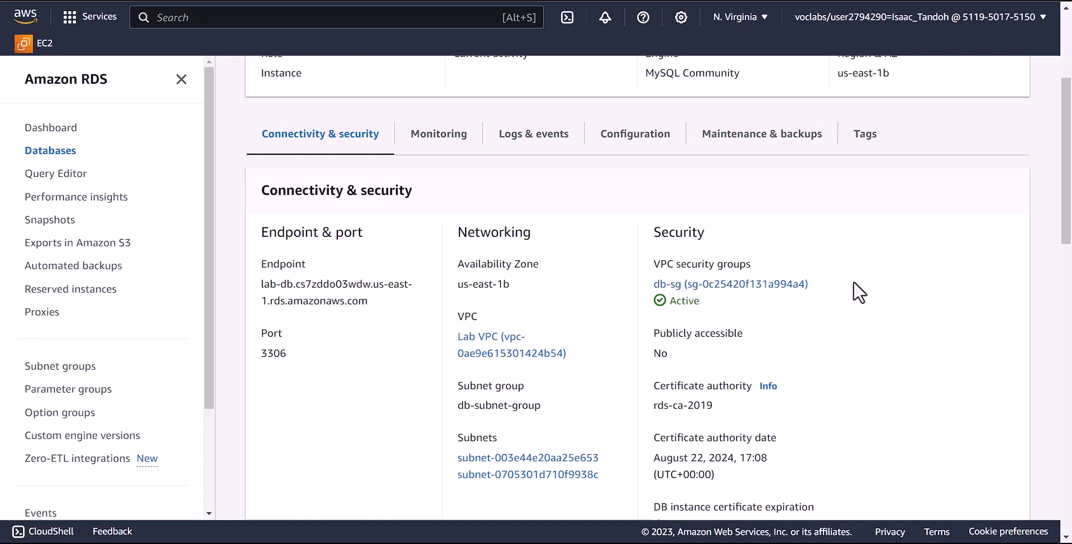
- Review lab-db's db-subnet-group and remaining connectivity details, then open a new browser tab
scroll(592, 351, "down", 1)
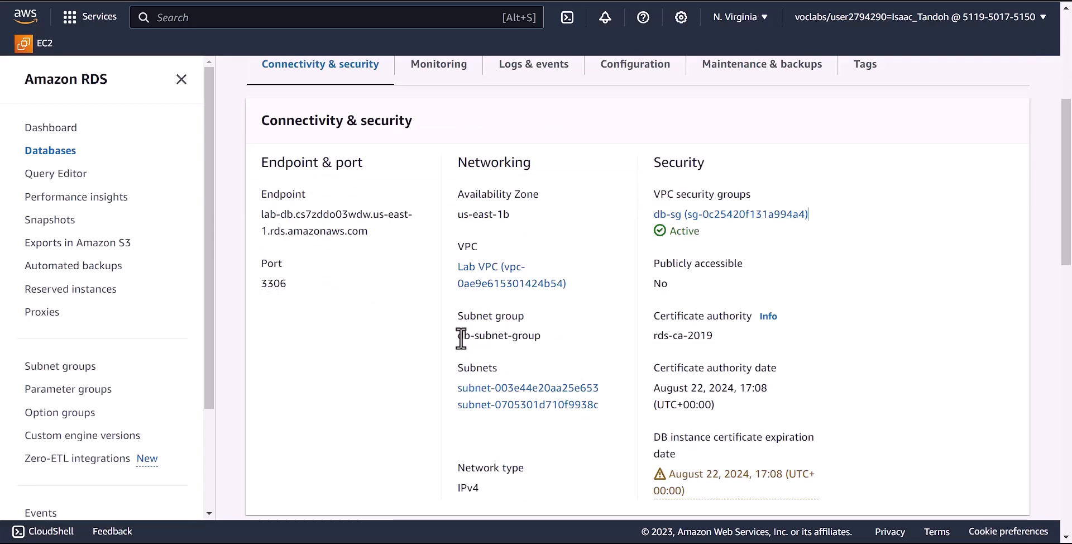
left_click_drag(458, 335, 540, 333)
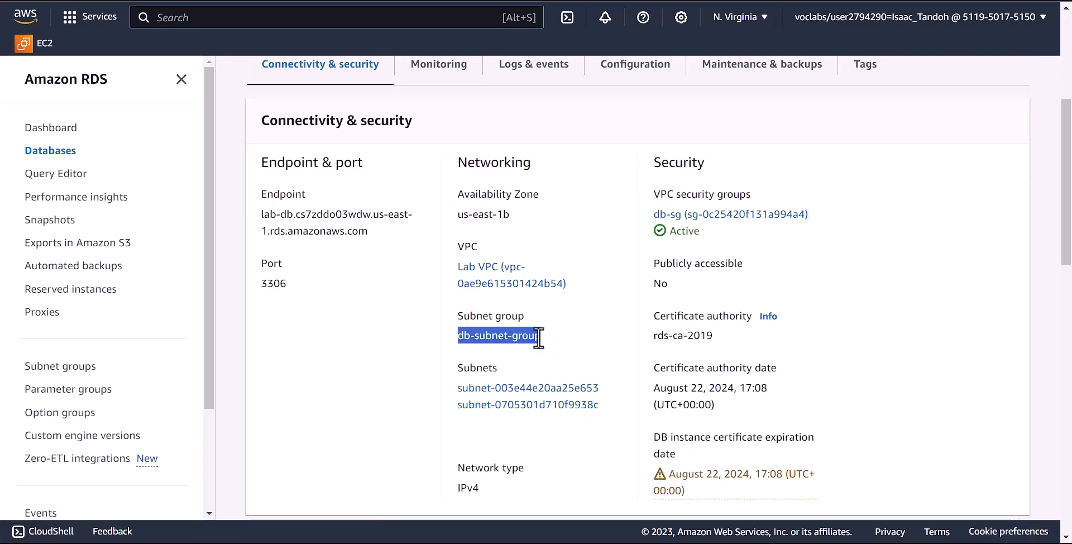
left_click(519, 334)
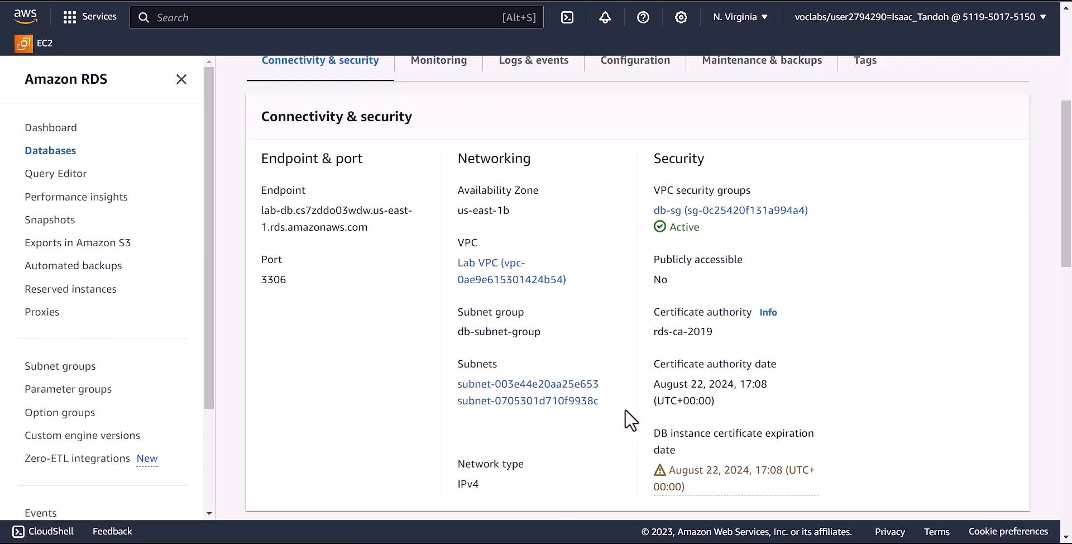
scroll(616, 413, "down", 1)
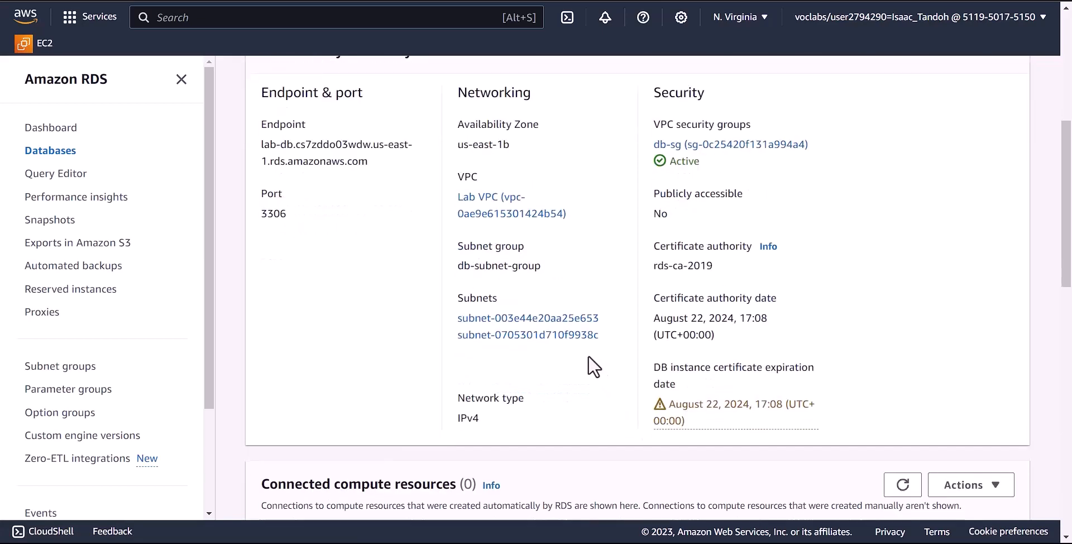
scroll(593, 366, "down", 1)
scroll(588, 356, "down", 6)
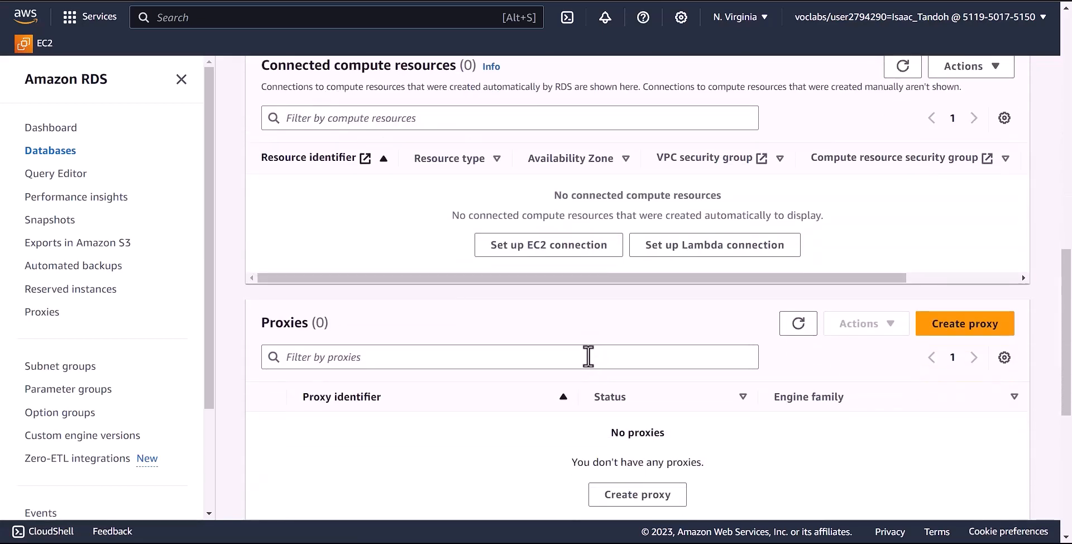
scroll(588, 355, "up", 2)
scroll(588, 357, "up", 5)
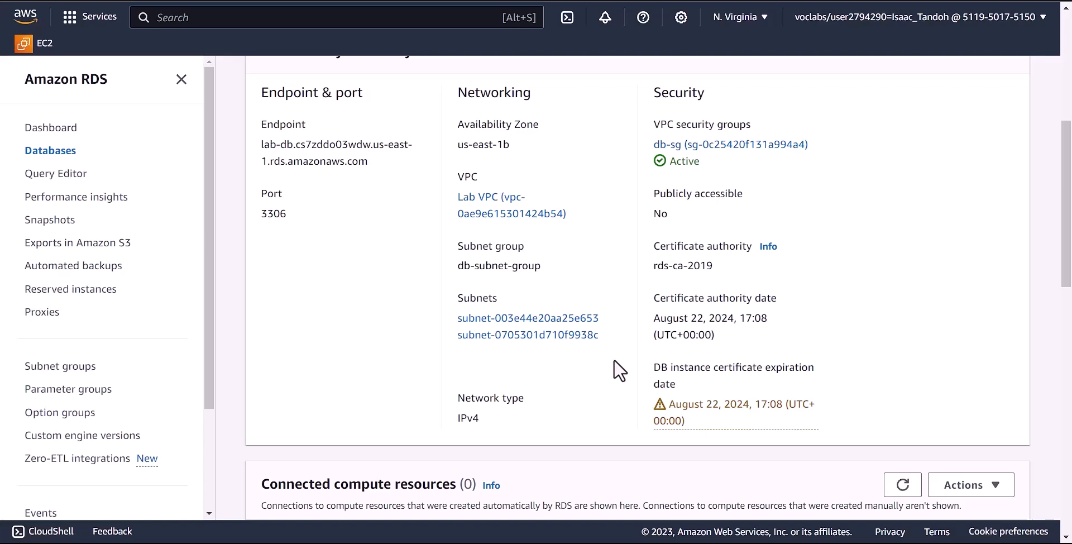
scroll(613, 360, "up", 6)
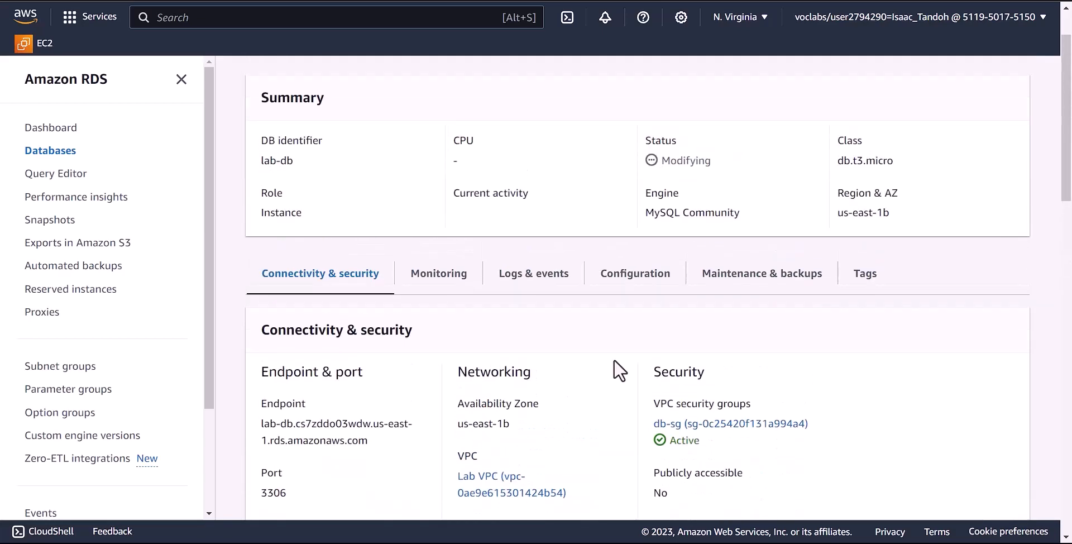
scroll(618, 339, "down", 3)
scroll(615, 334, "down", 1)
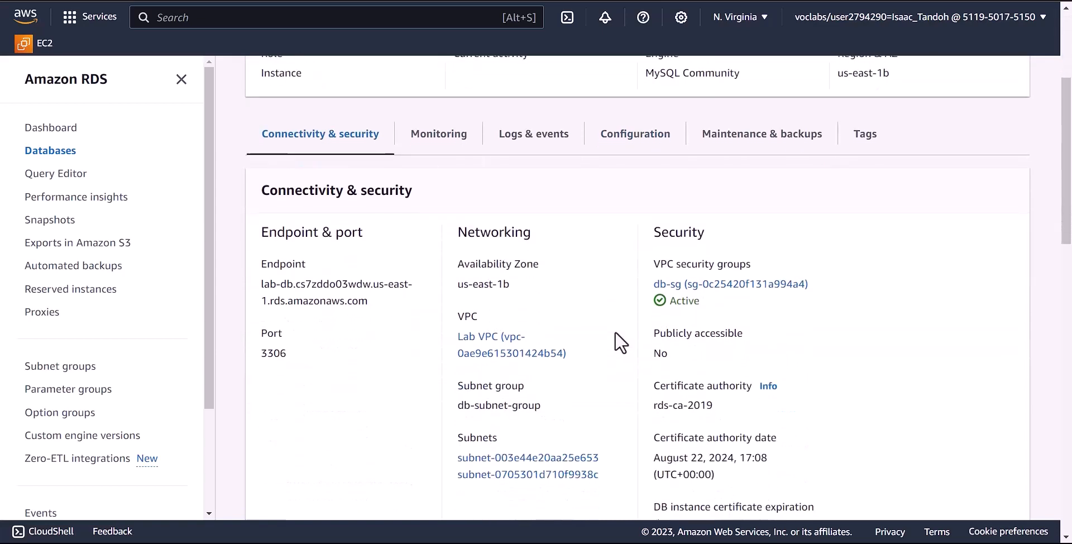
scroll(483, 165, "up", 2)
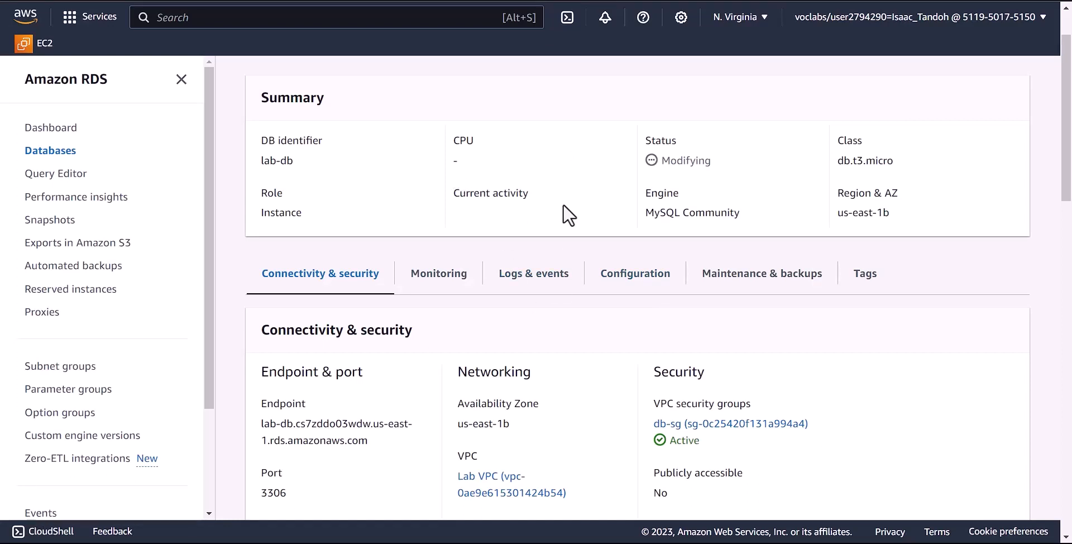
scroll(565, 204, "down", 4)
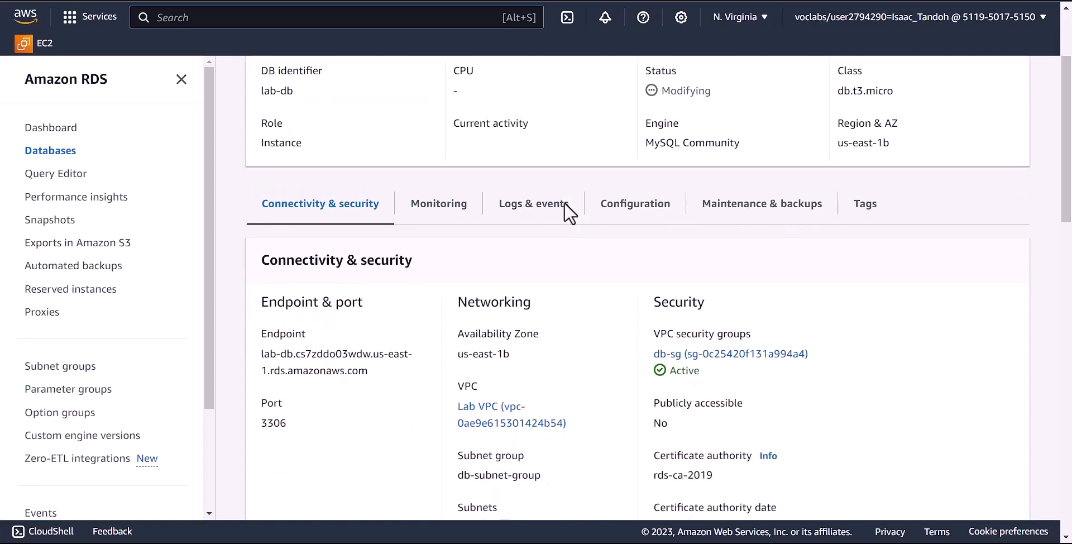
scroll(563, 202, "down", 5)
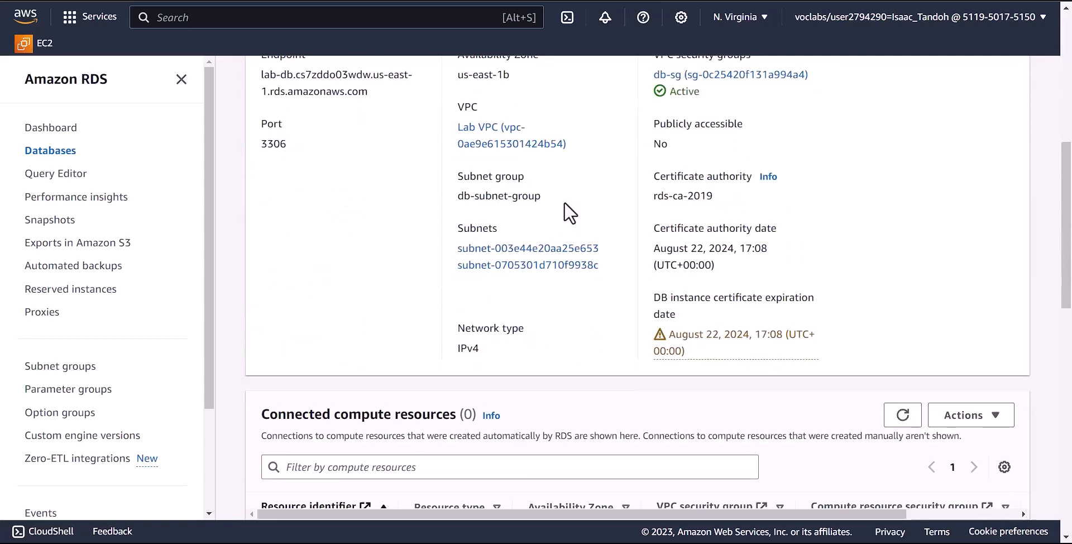
scroll(563, 201, "up", 7)
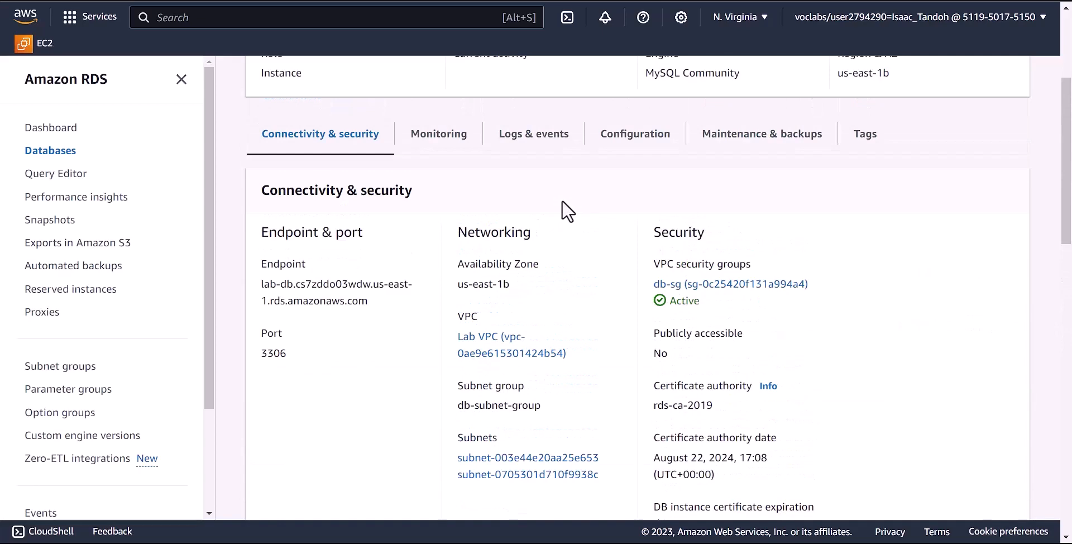
key("ctrl+t")
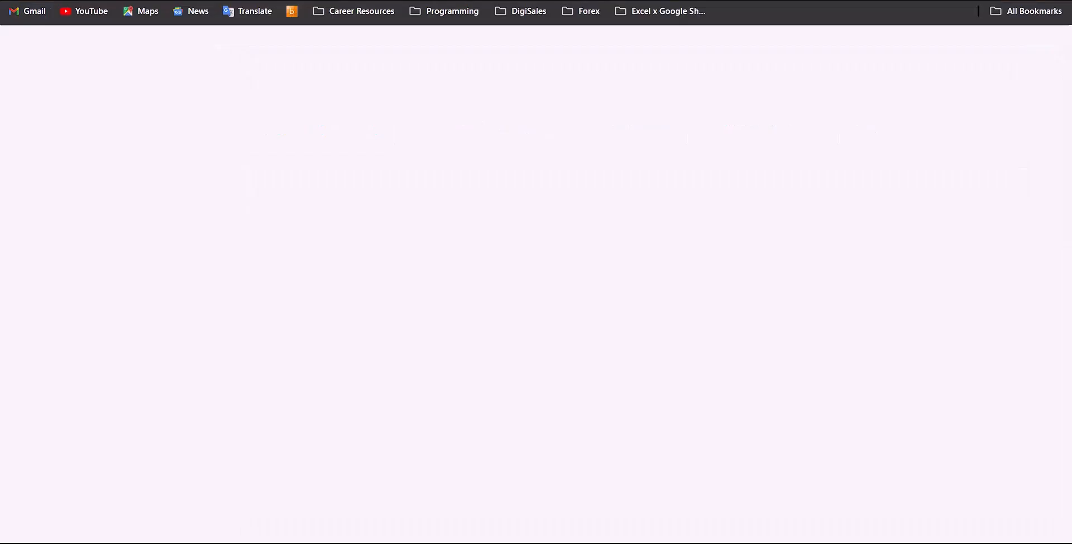
- Load the web app at 54.204.163.83 in the new tab
type("54.204.163.83")
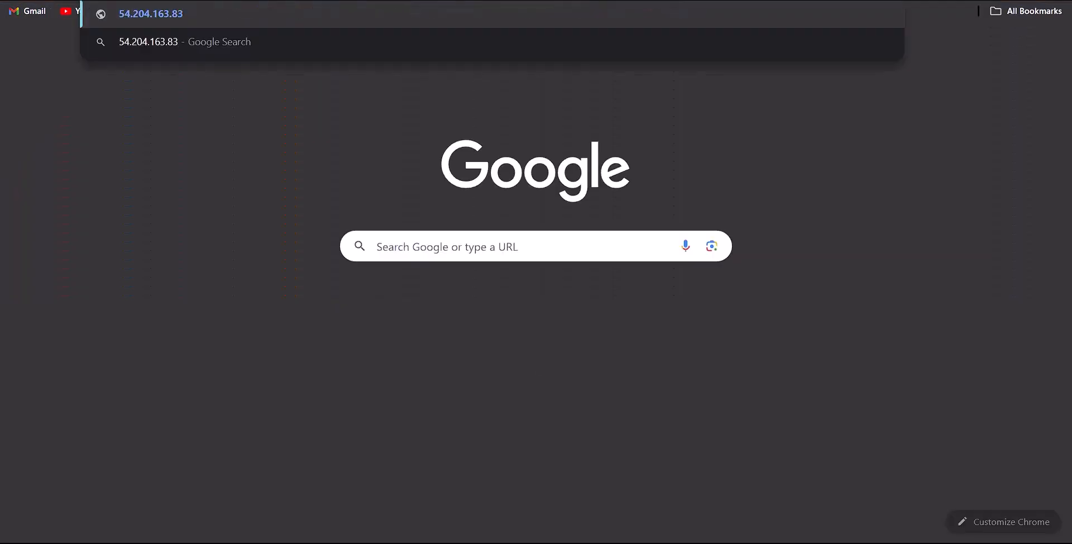
key("Return")
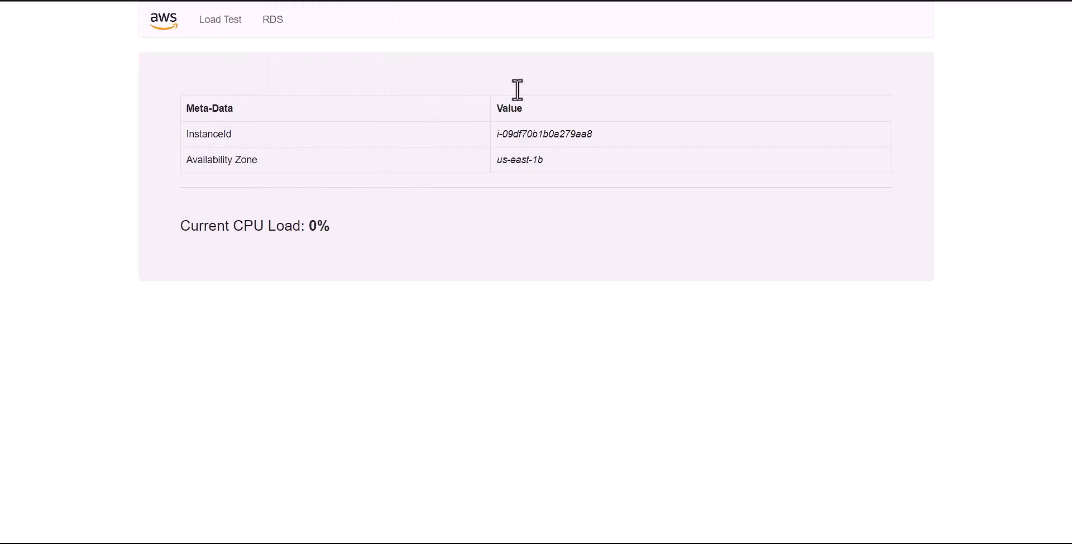
- Return to the lab-db details page and look over its Connectivity & security information
left_click(360, 1)
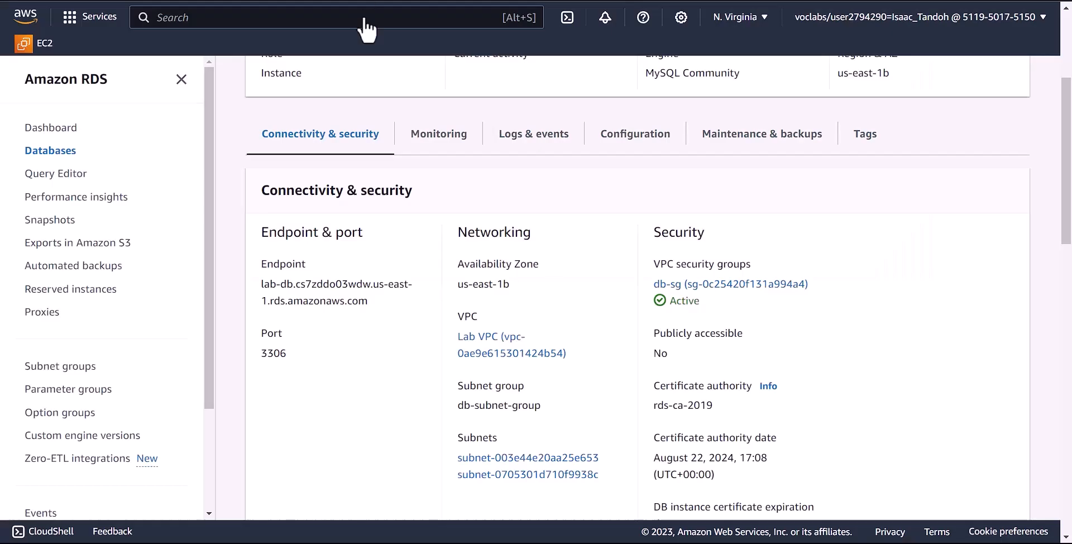
scroll(569, 286, "down", 5)
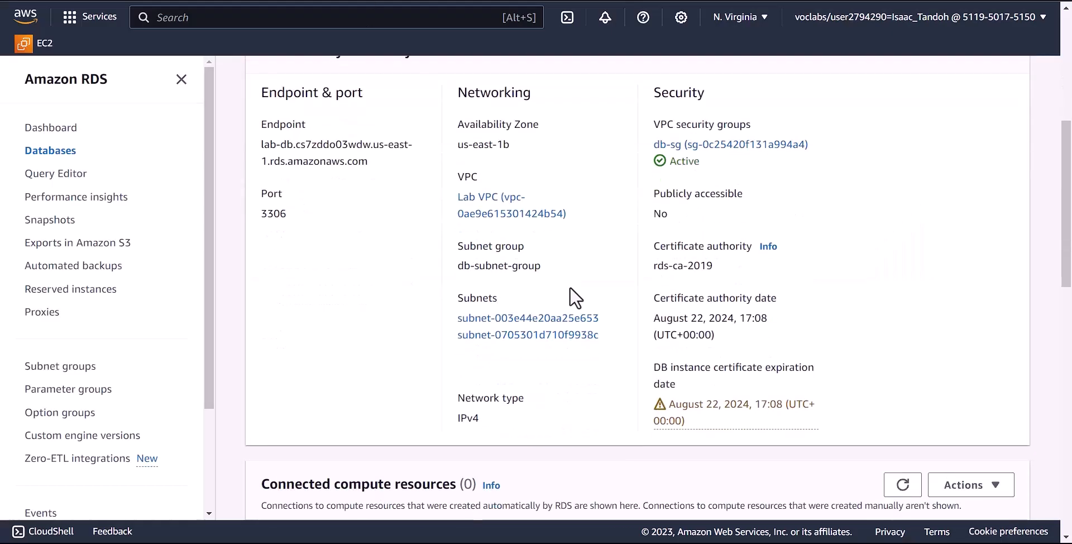
scroll(570, 286, "down", 6)
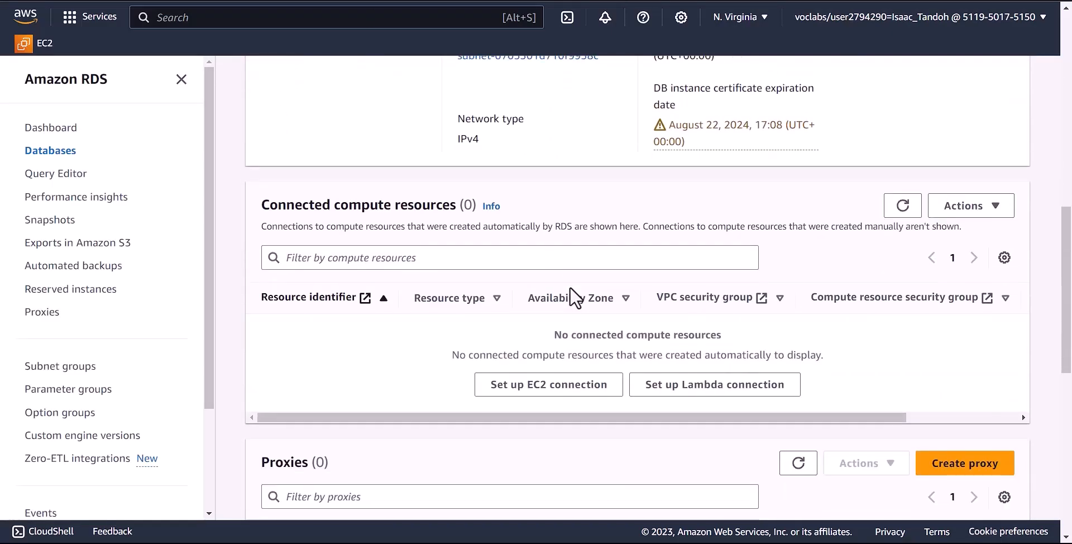
scroll(570, 287, "down", 5)
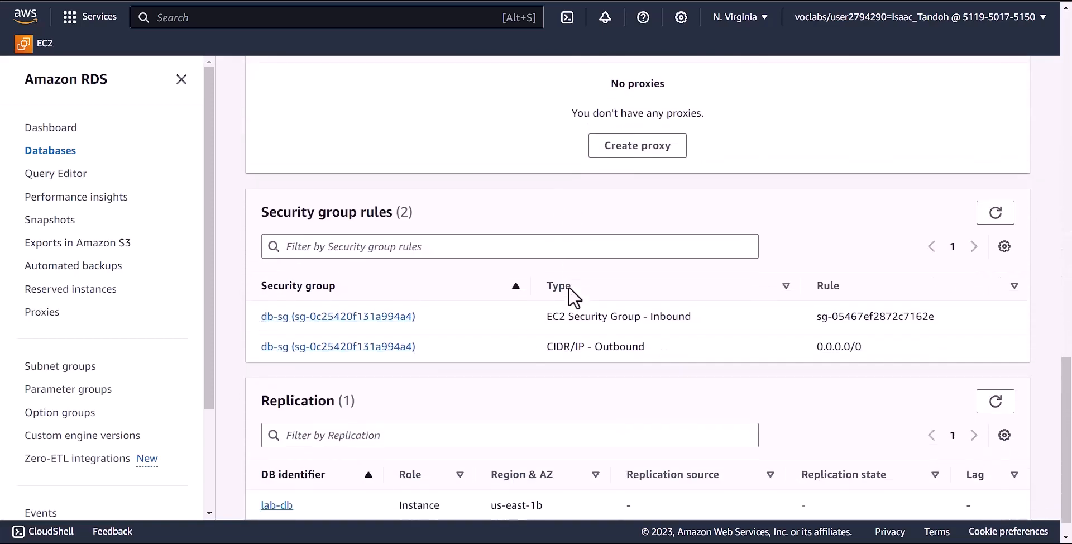
scroll(569, 286, "up", 18)
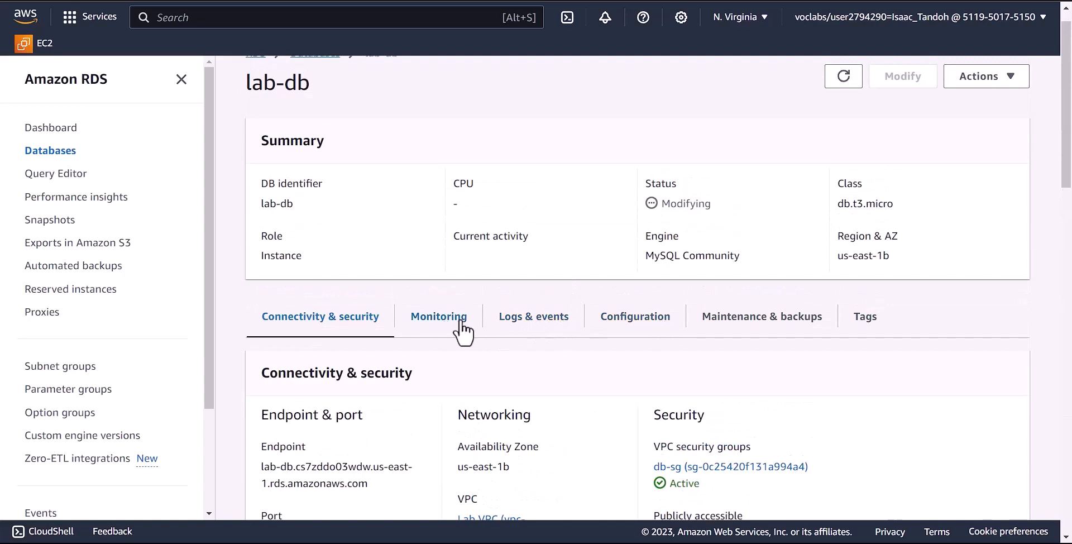
scroll(504, 350, "down", 4)
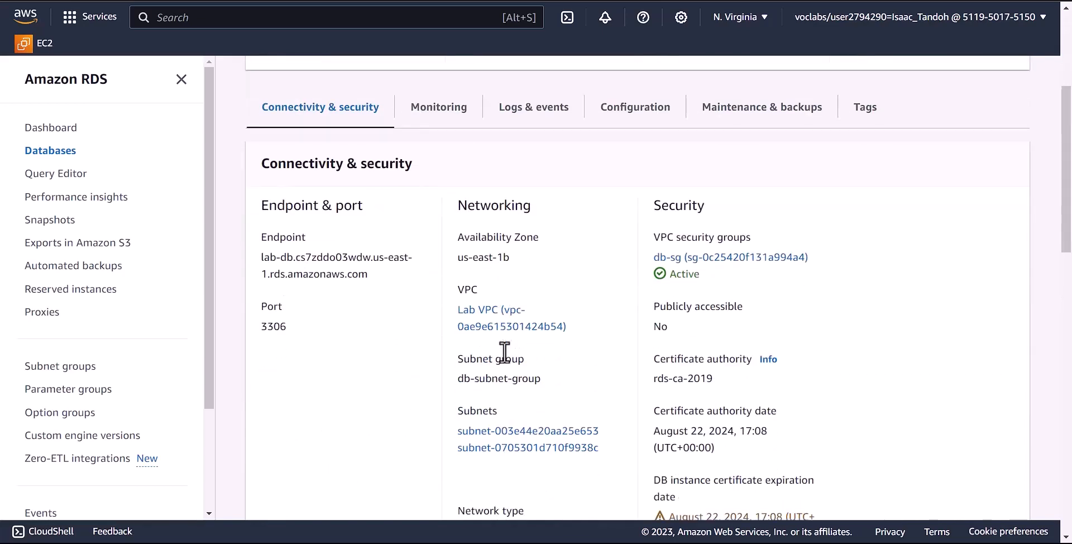
scroll(504, 352, "up", 5)
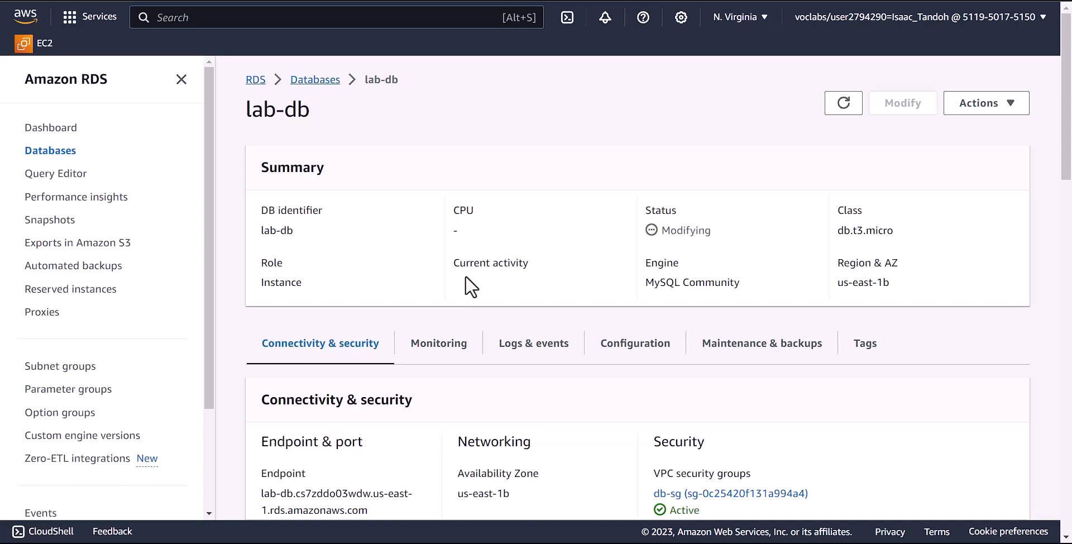
scroll(465, 276, "down", 1)
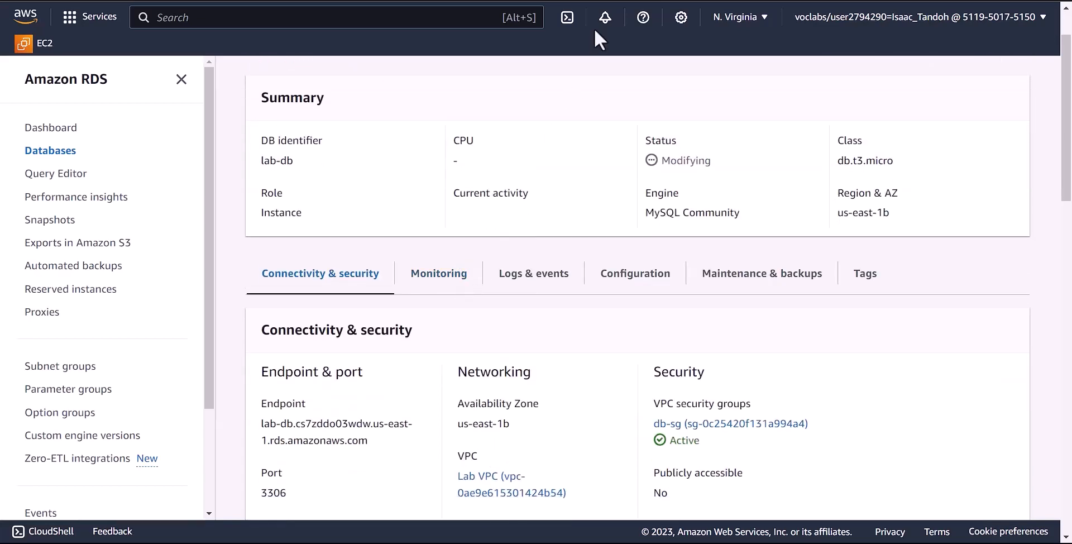
- Load the web app at 54.204.163.83 in a new tab and go to its RDS page
key("ctrl+t")
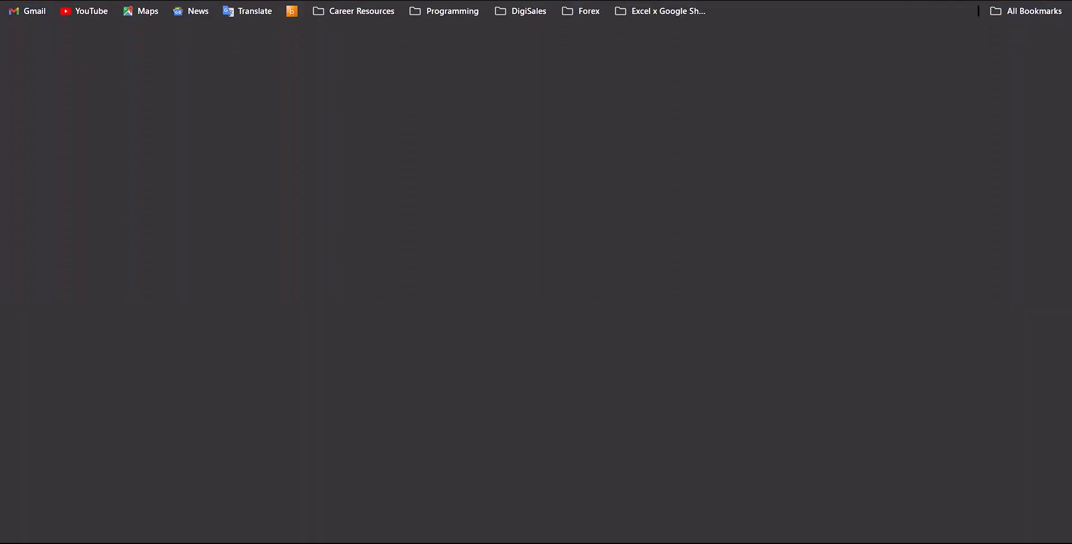
type("54.204.163.83")
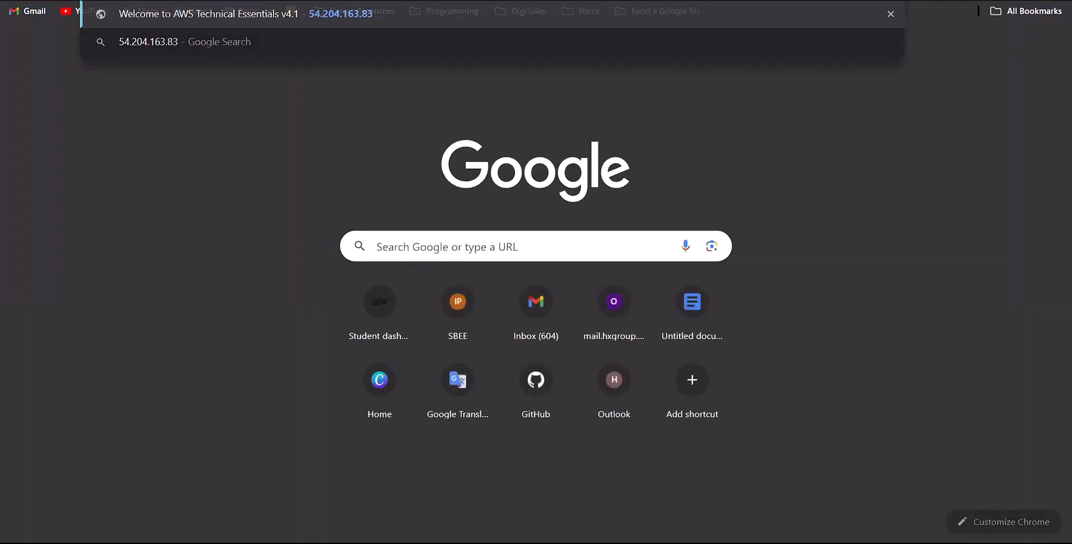
key("Return")
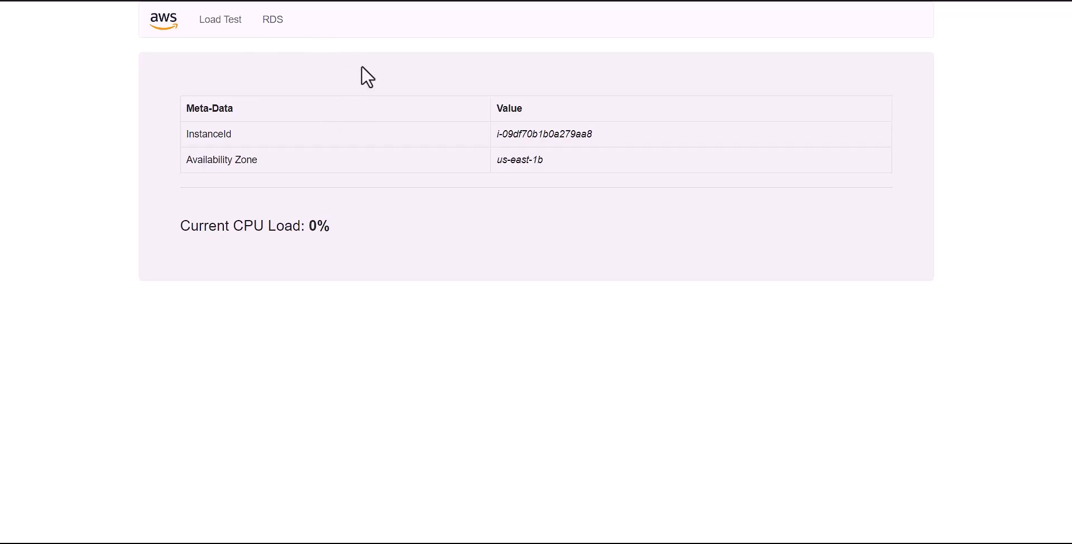
left_click(271, 28)
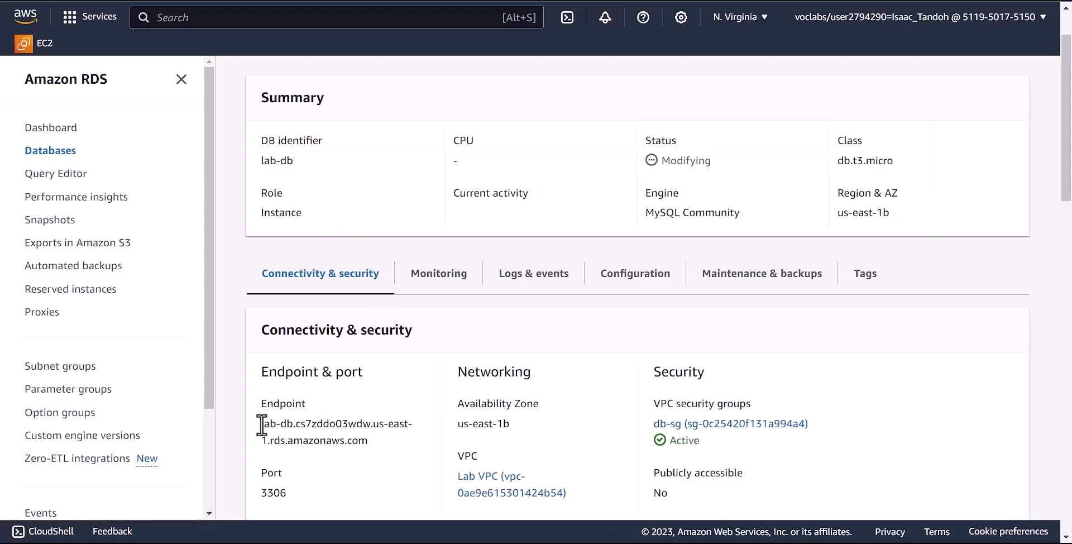
- Submit the RDS form with the copied lab-db endpoint, database lab, user admin and the password
left_click_drag(264, 426, 371, 444)
key("ctrl+c")
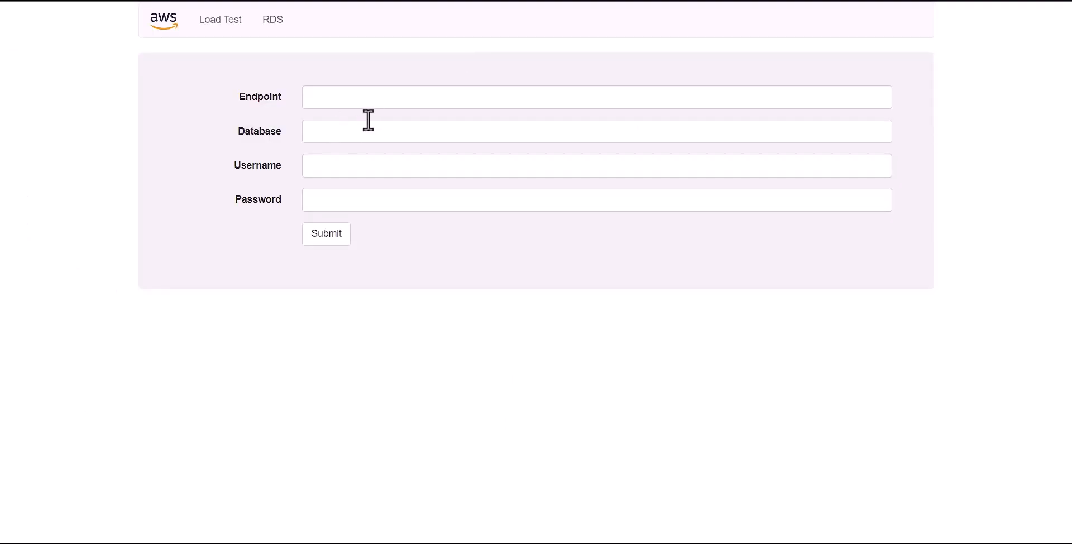
left_click(332, 101)
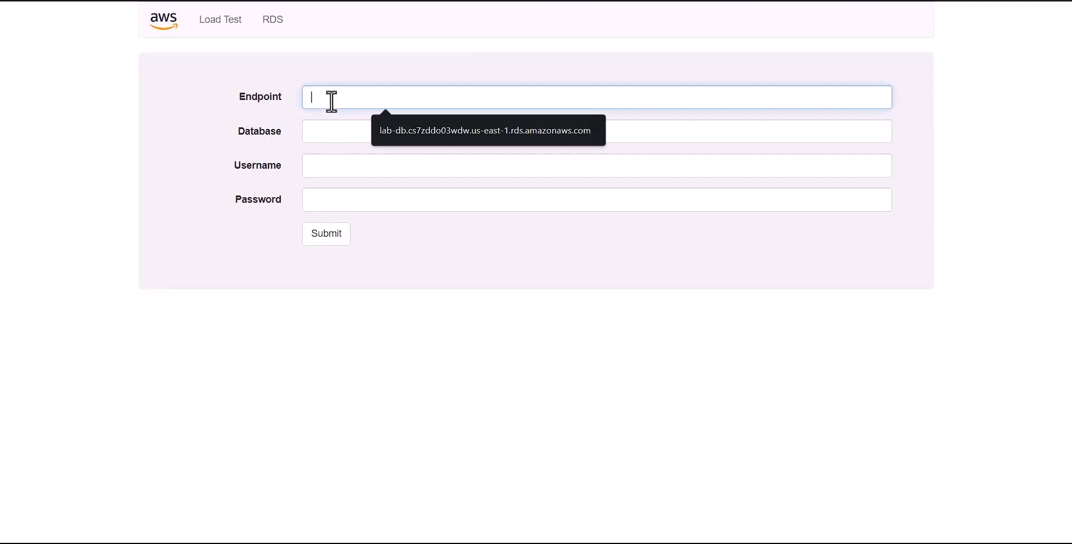
key("ctrl+v")
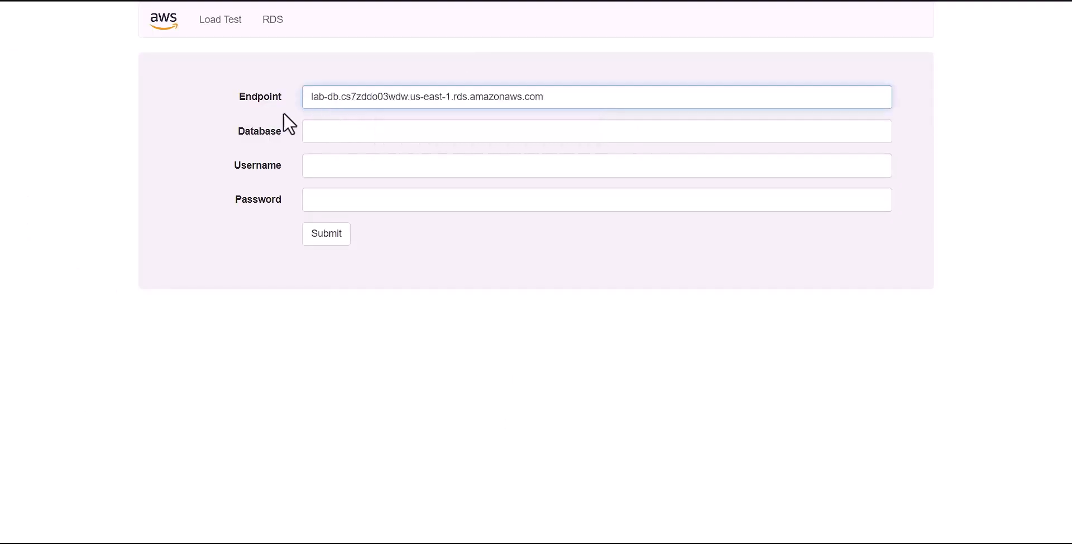
left_click(347, 139)
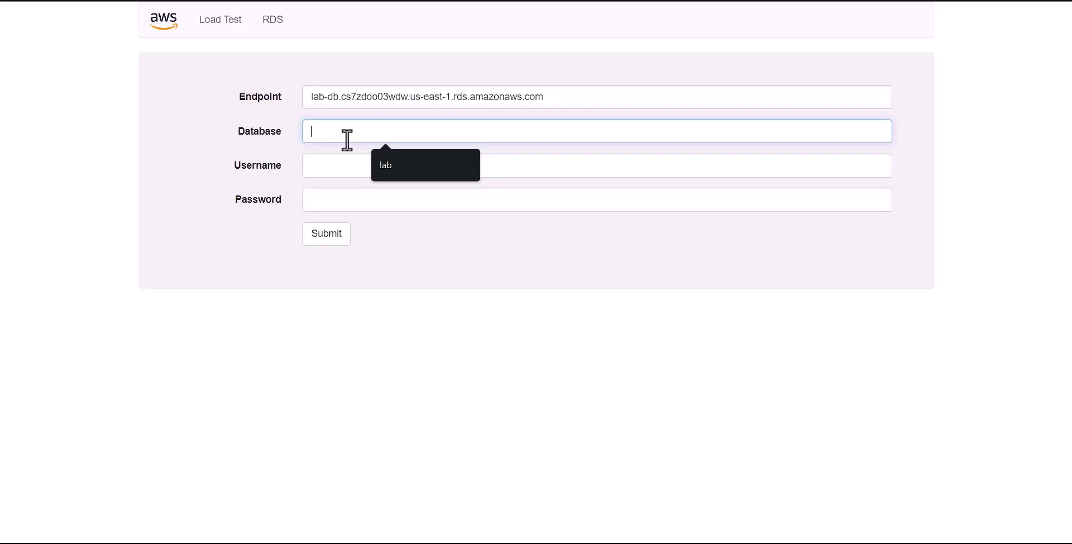
left_click(385, 166)
left_click(326, 168)
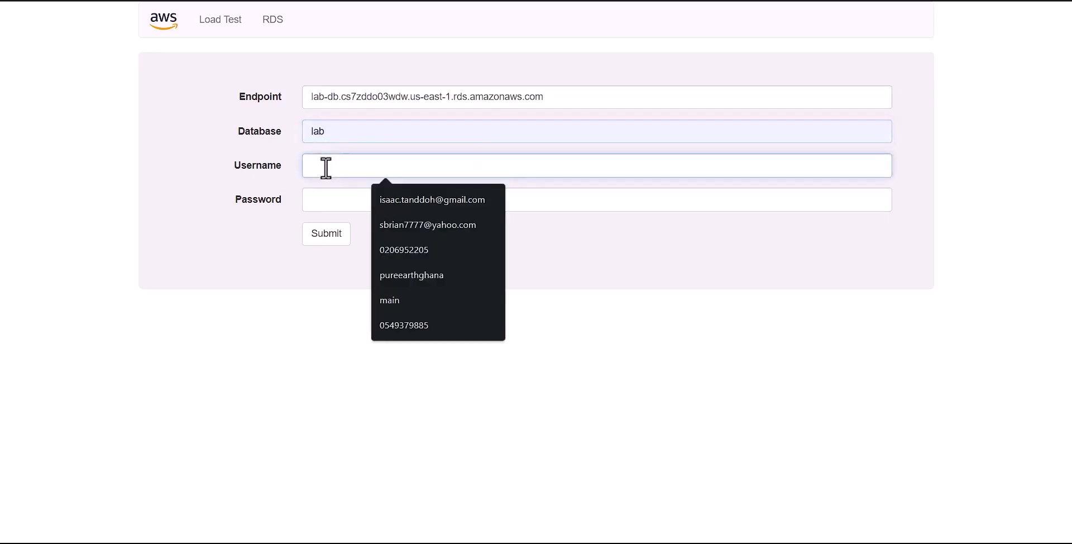
type("admin")
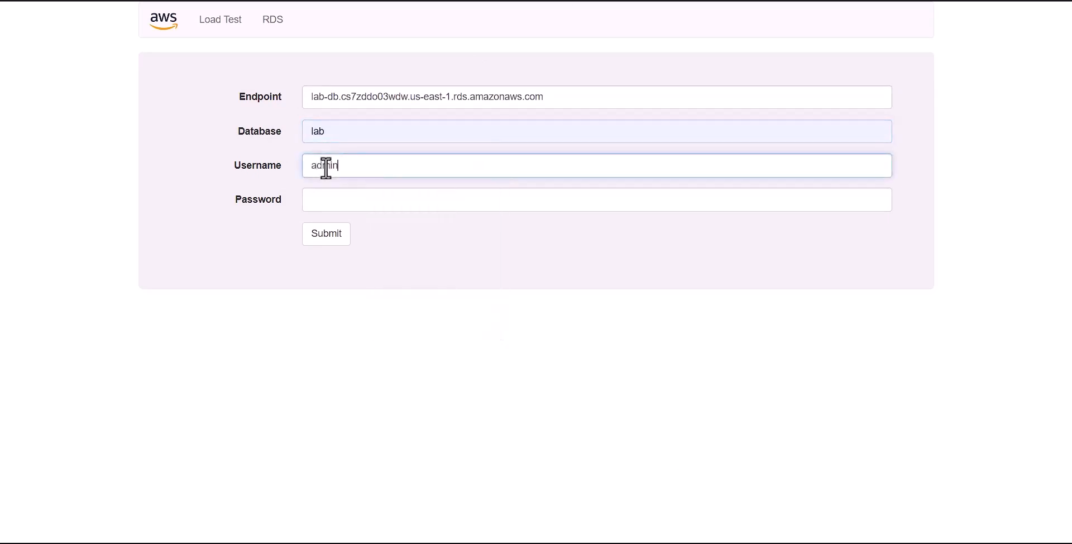
left_click(324, 195)
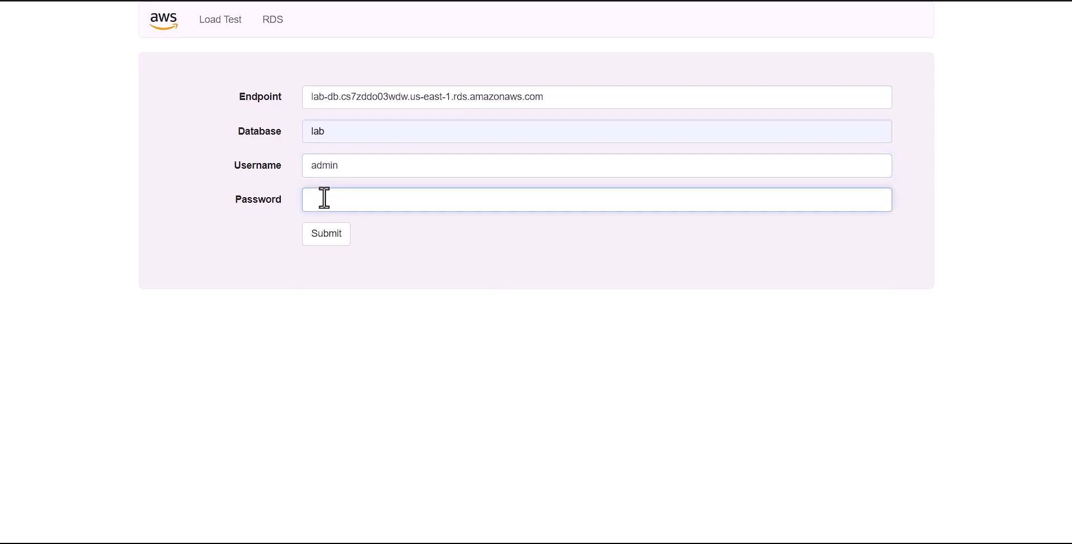
type("•••••••••")
left_click(326, 234)
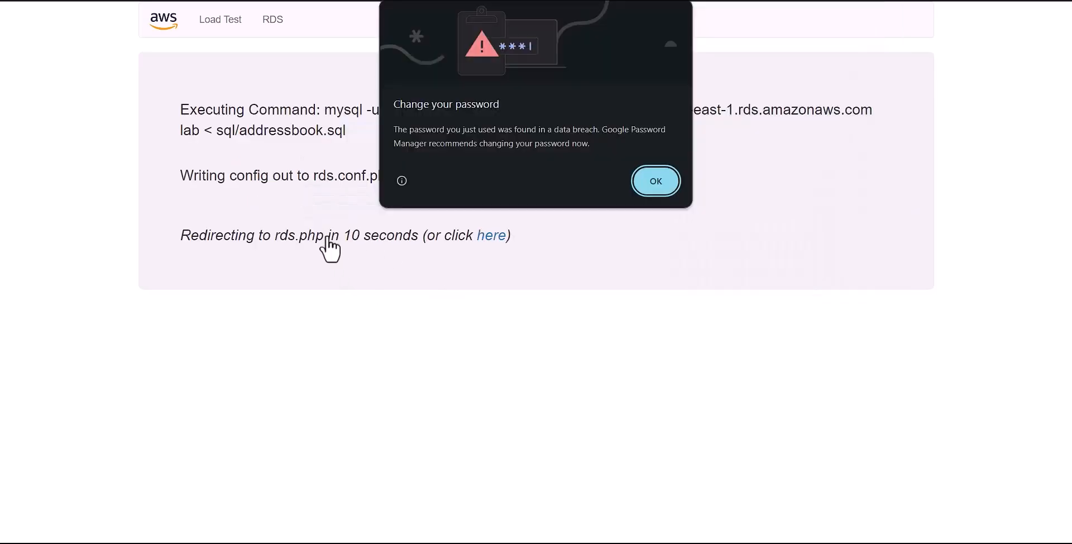
- Dismiss Chrome's breach warning and decline saving the password
left_click(653, 187)
left_click(854, 204)
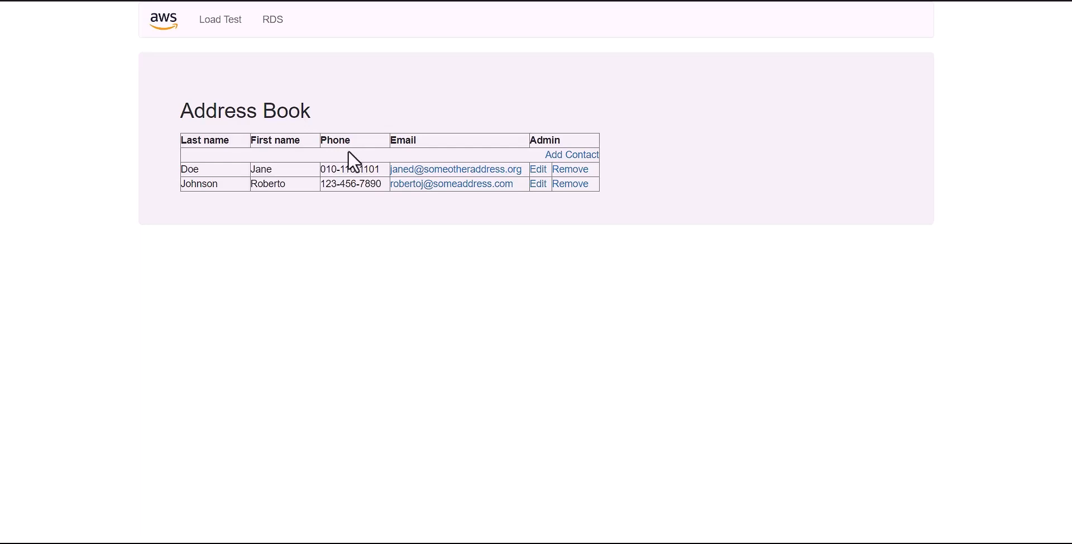
- Start a new contact and enter its last and first name, correcting typos
left_click(552, 155)
left_click(257, 180)
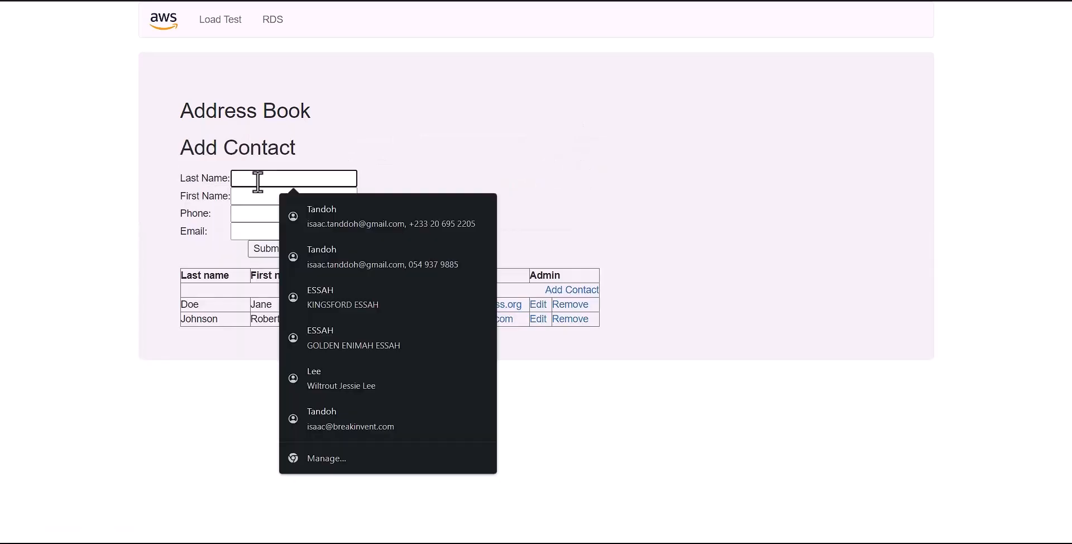
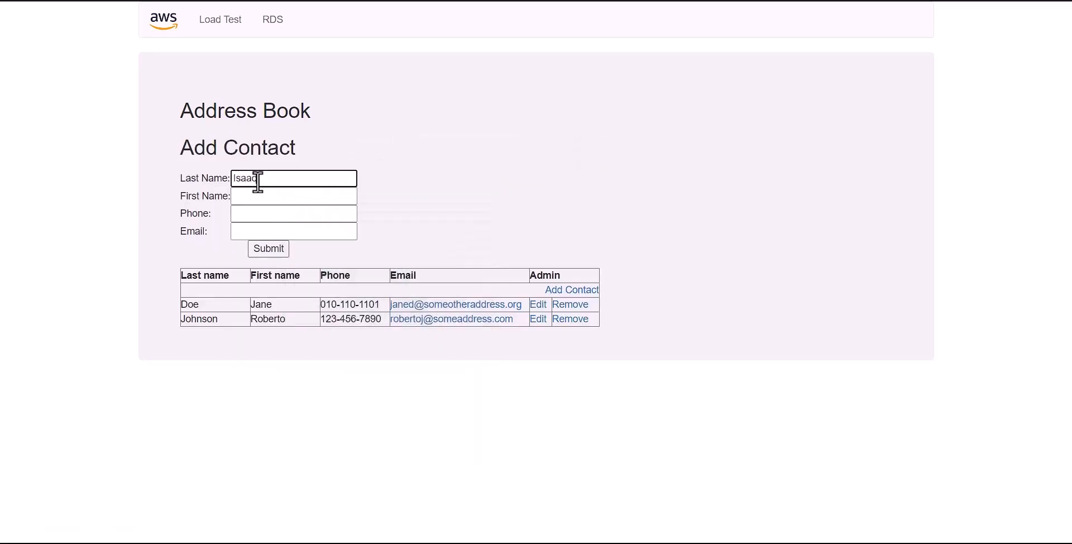
key("Tab")
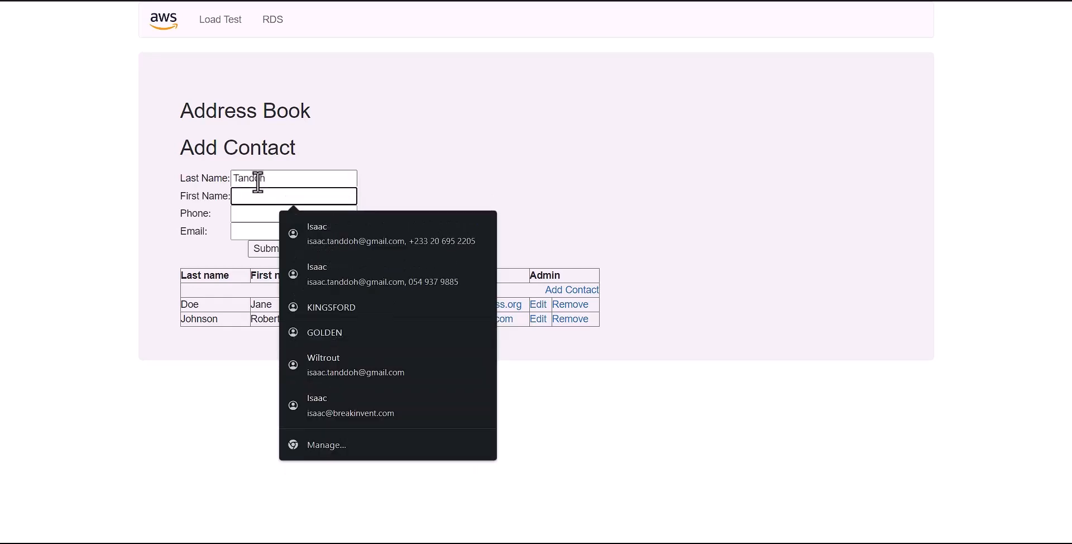
type("Isaax")
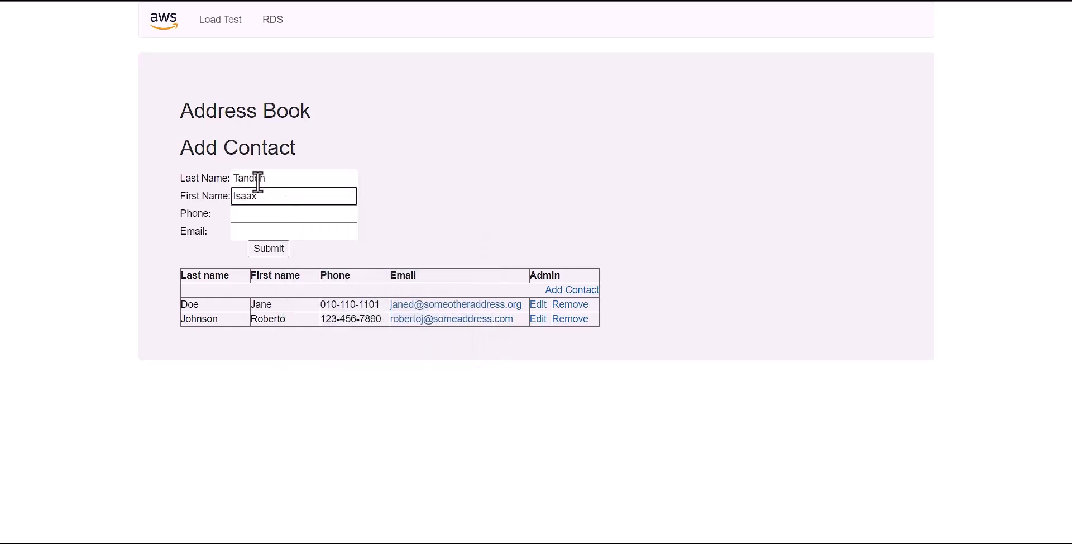
key("BackSpace")
type("c")
- Enter the contact's phone number and e-mail address, then save the contact
left_click(237, 213)
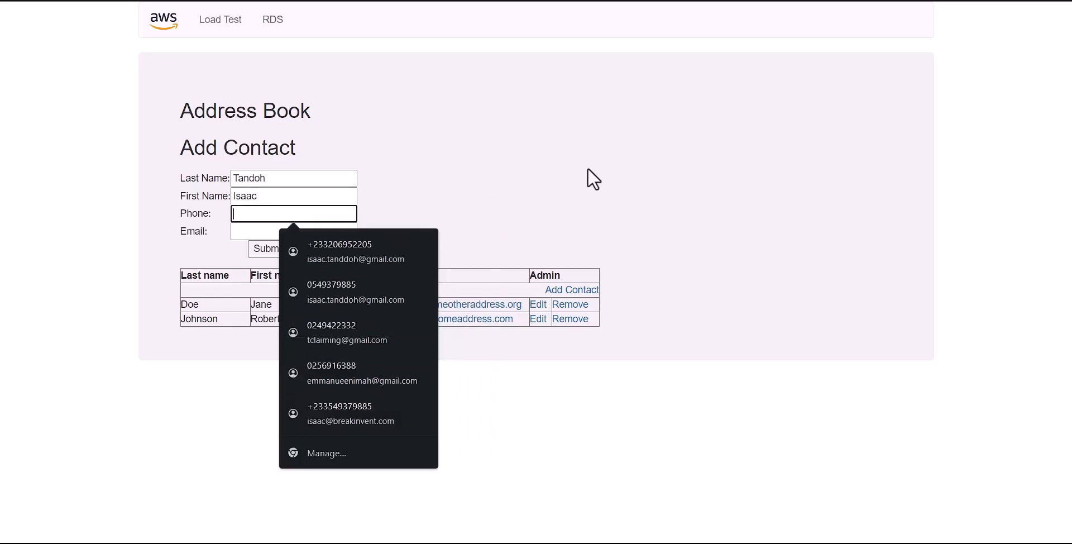
type("1234556")
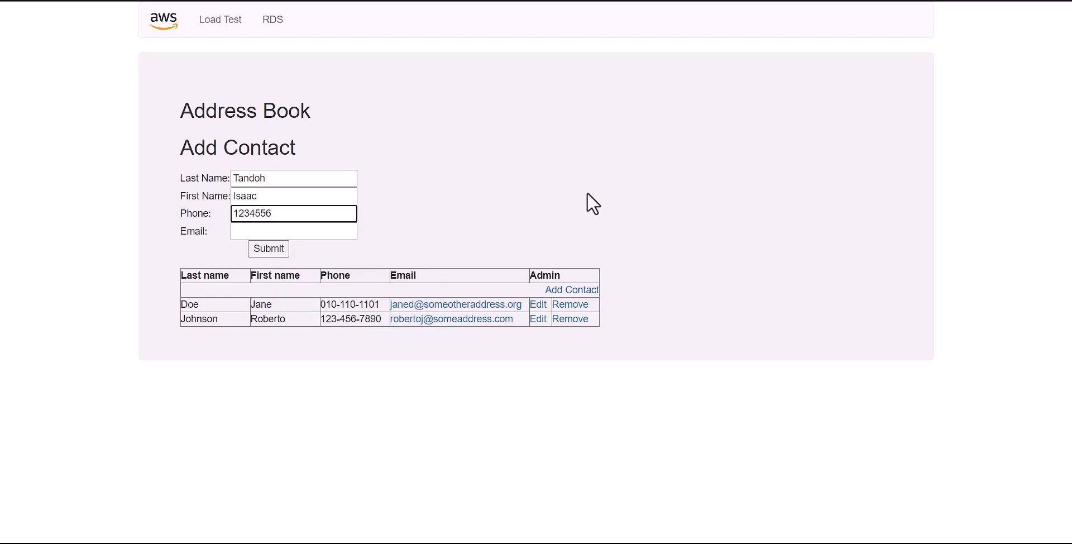
left_click(346, 231)
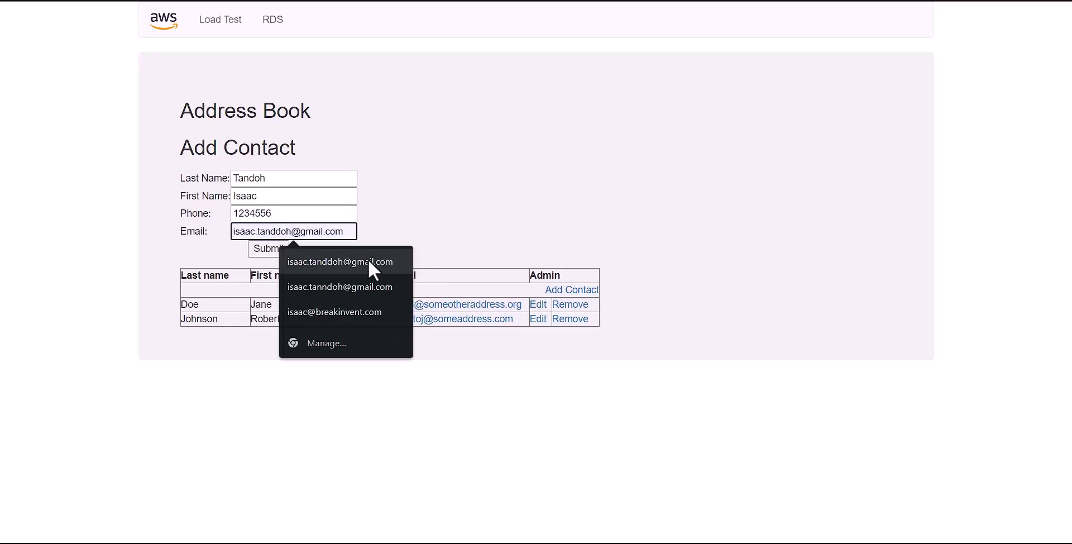
left_click(370, 262)
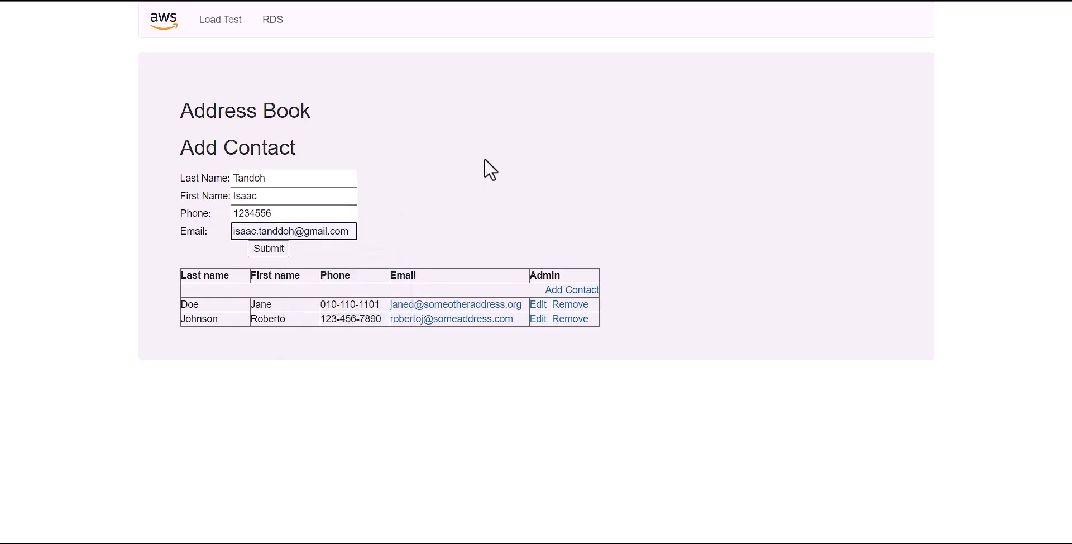
left_click(279, 251)
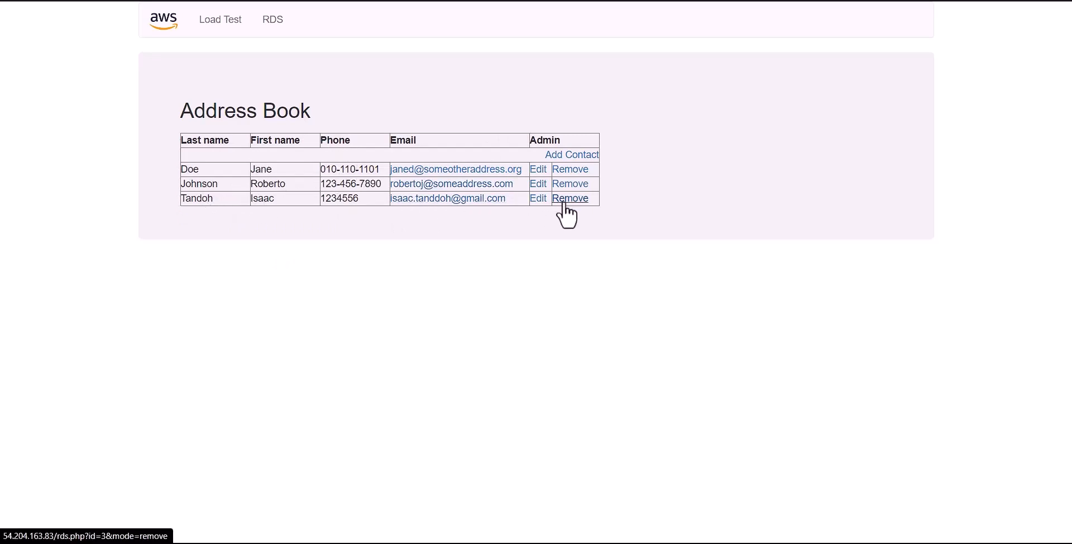
- Trim the extra letter from the existing contact's first name, then delete the third contact
left_click(538, 184)
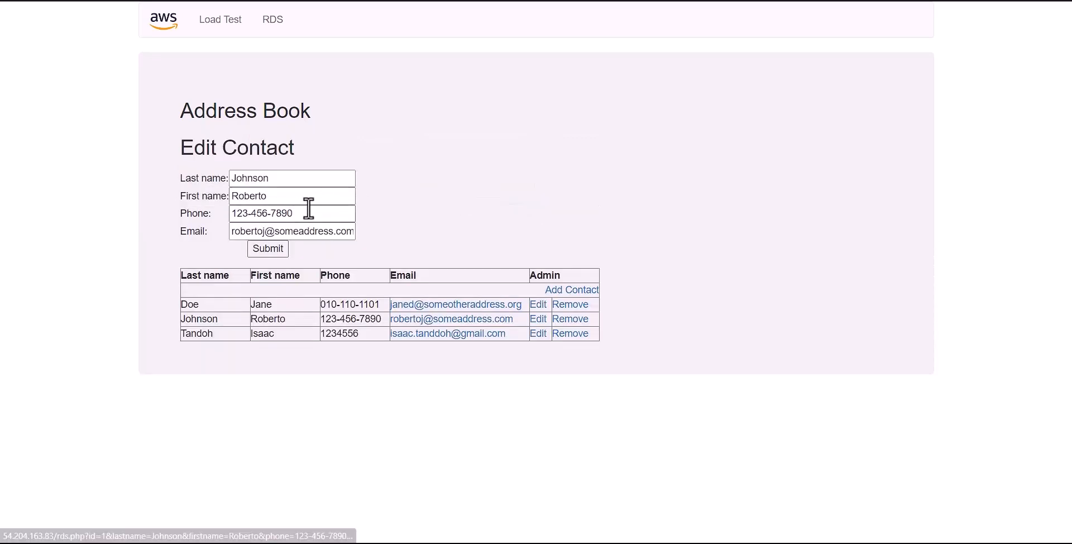
left_click(278, 194)
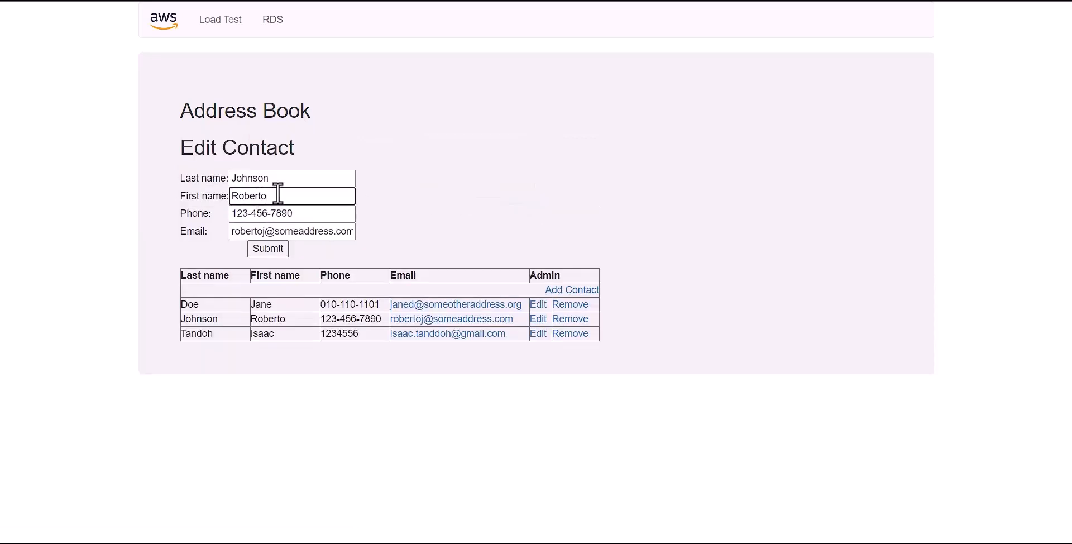
key("BackSpace")
left_click(364, 215)
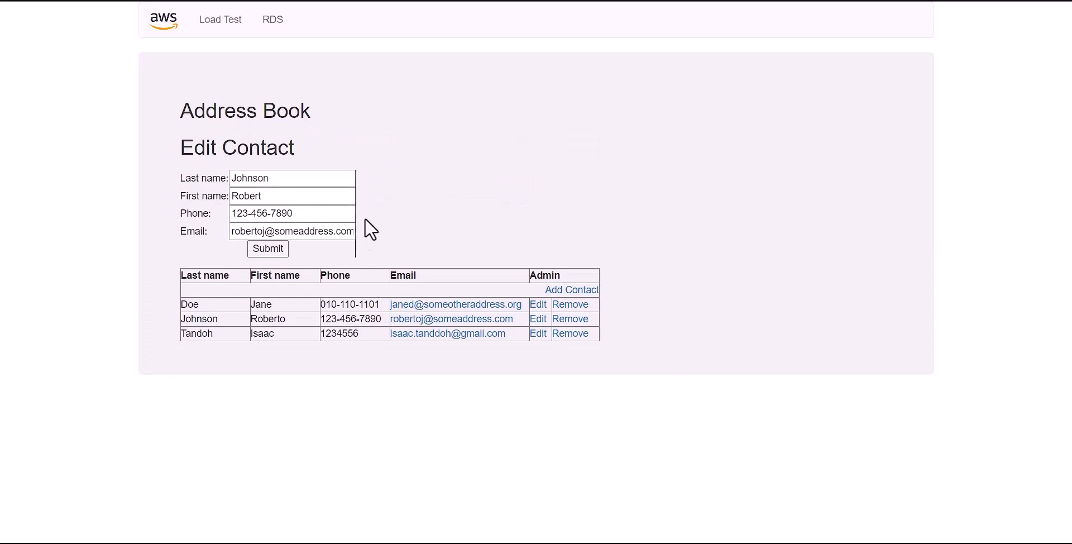
left_click(256, 252)
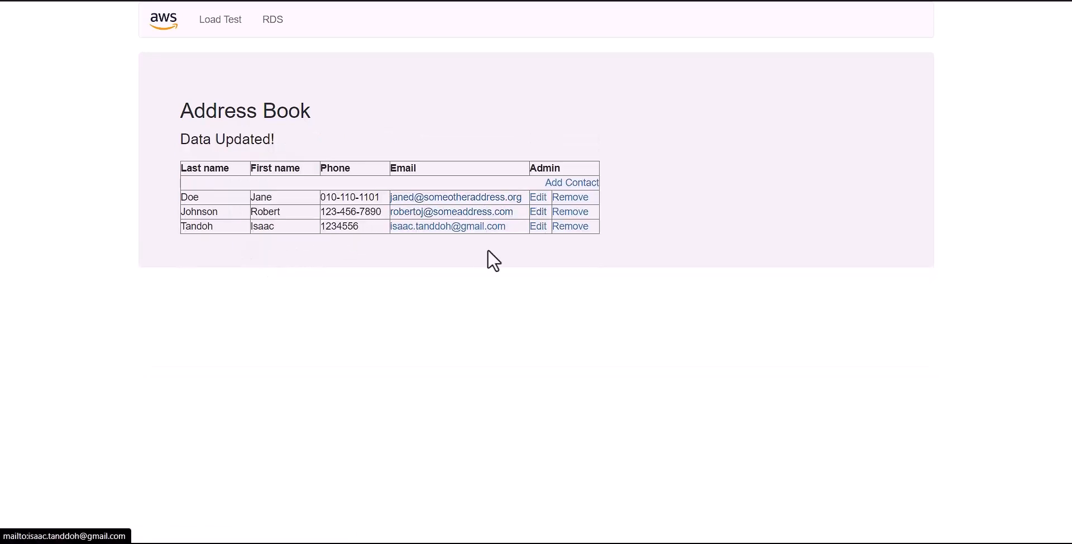
left_click(563, 229)
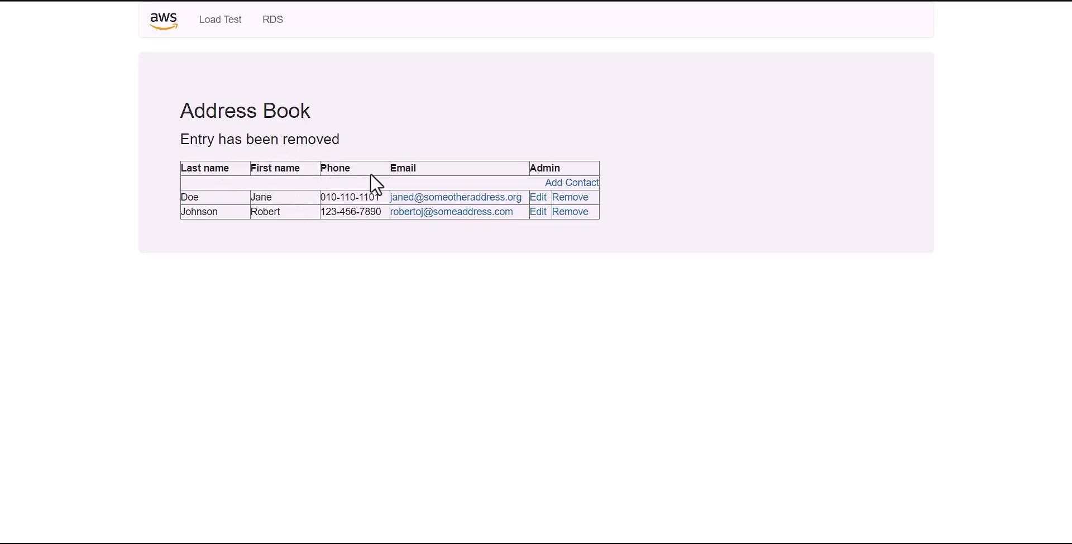
left_click(456, 166)
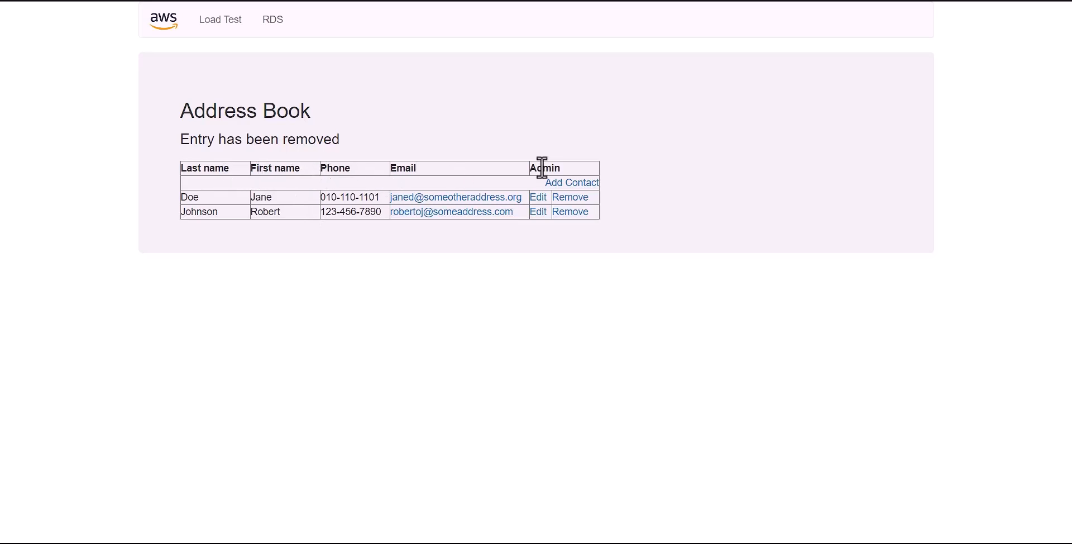